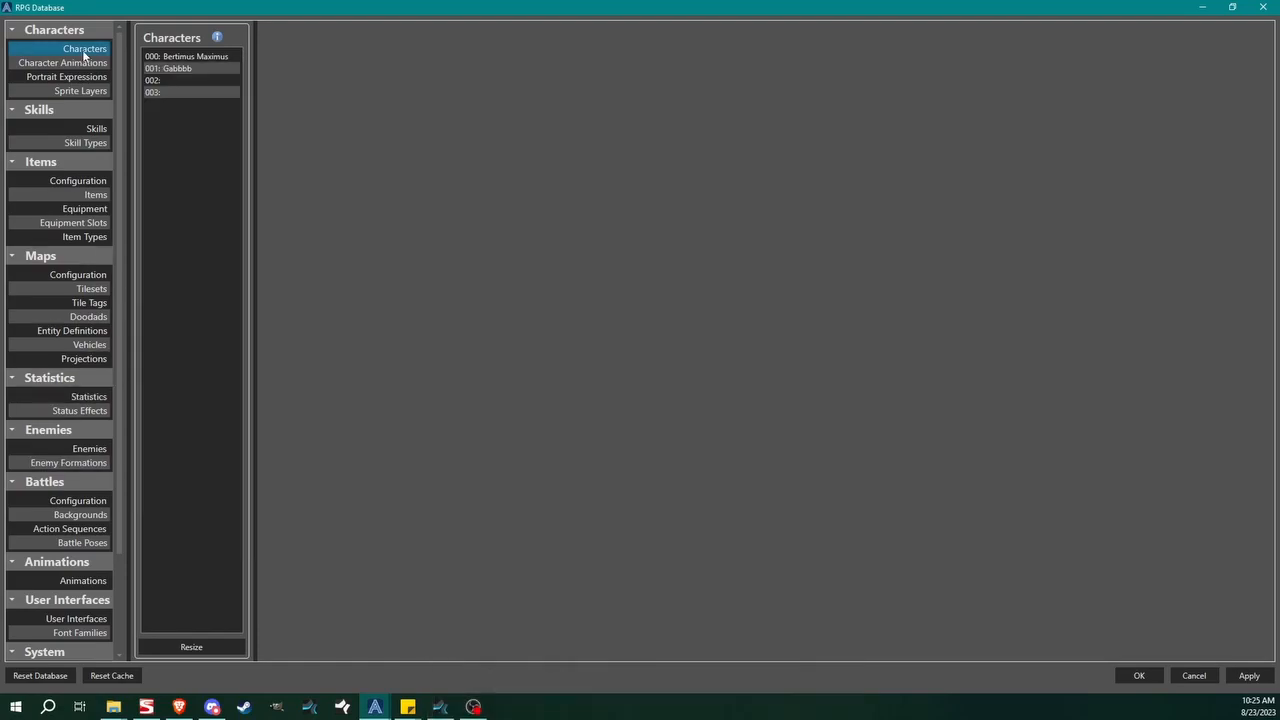
Step: Look over the first character's properties and the Statistics section of the database
left_click(171, 57)
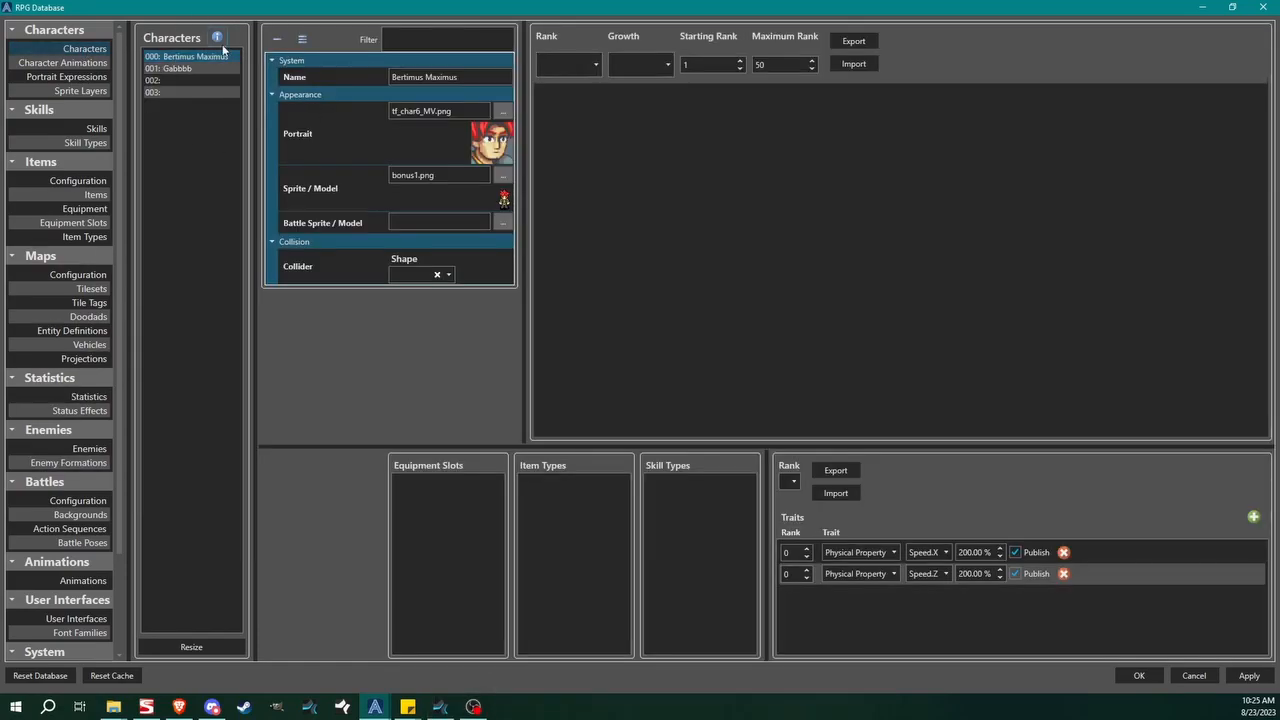
left_click(88, 396)
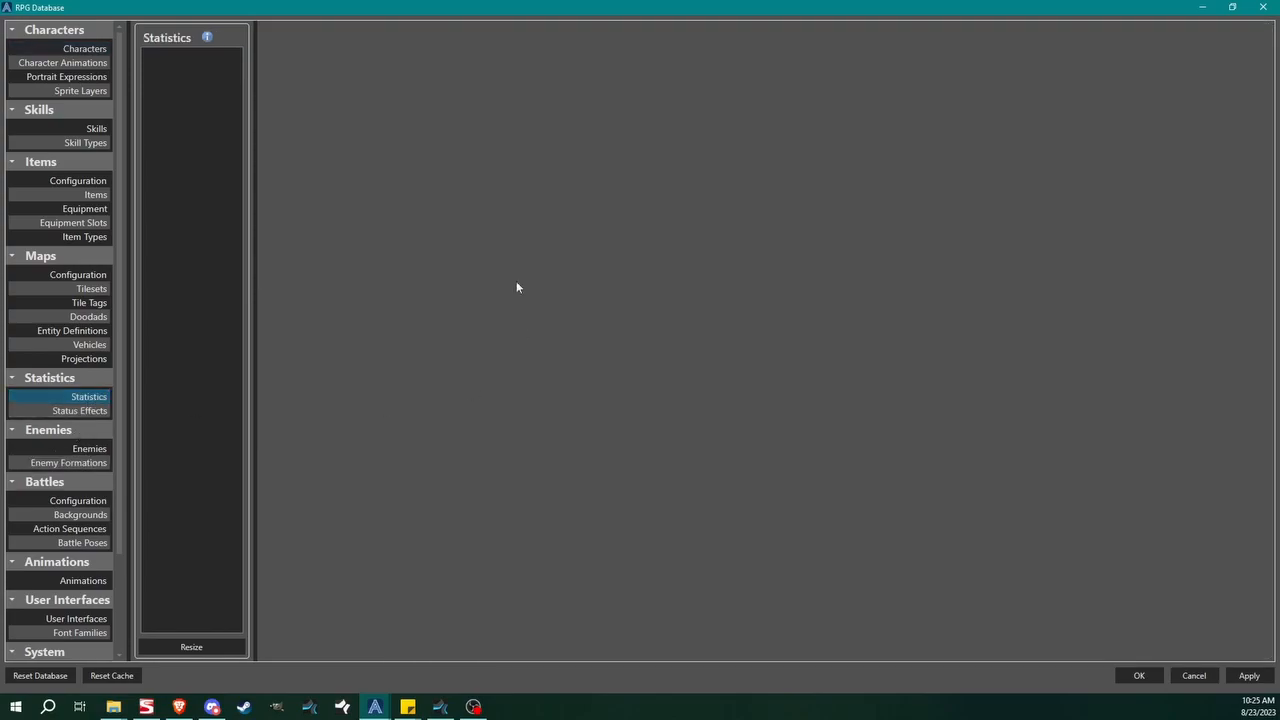
left_click(85, 48)
left_click(192, 56)
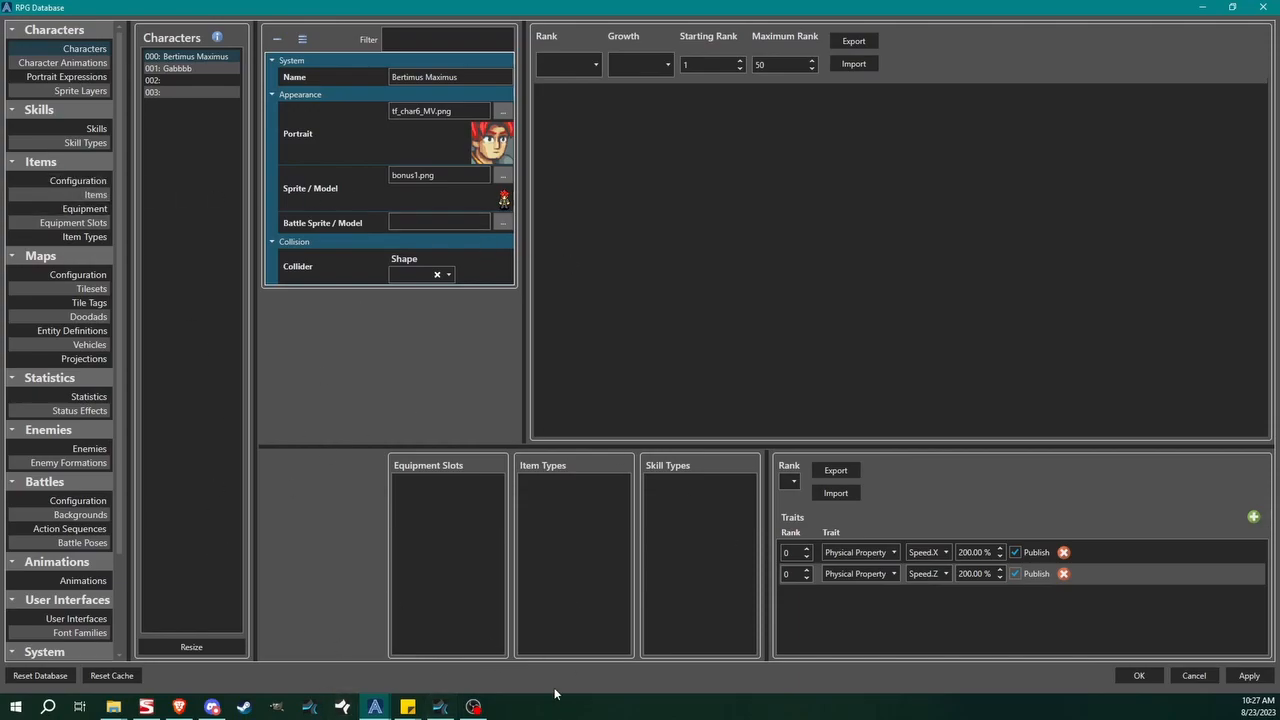
Step: Resize the statistics list to 20 entries
left_click(69, 399)
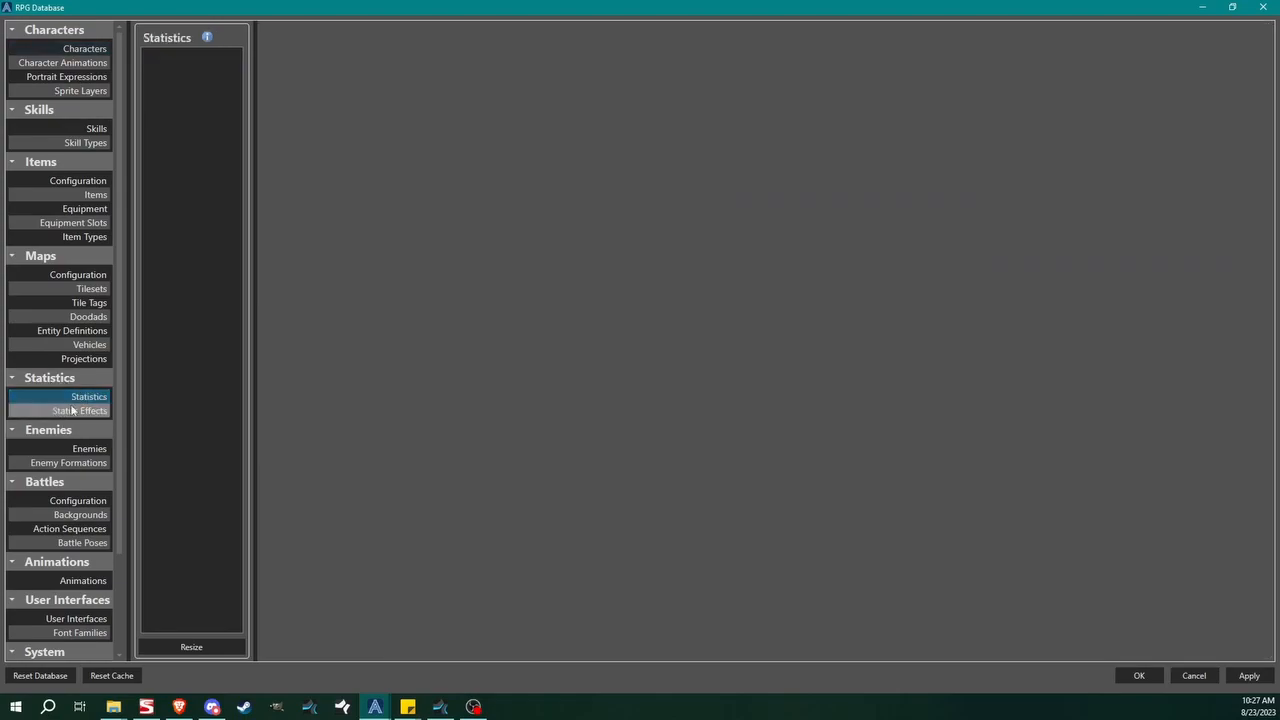
left_click(192, 647)
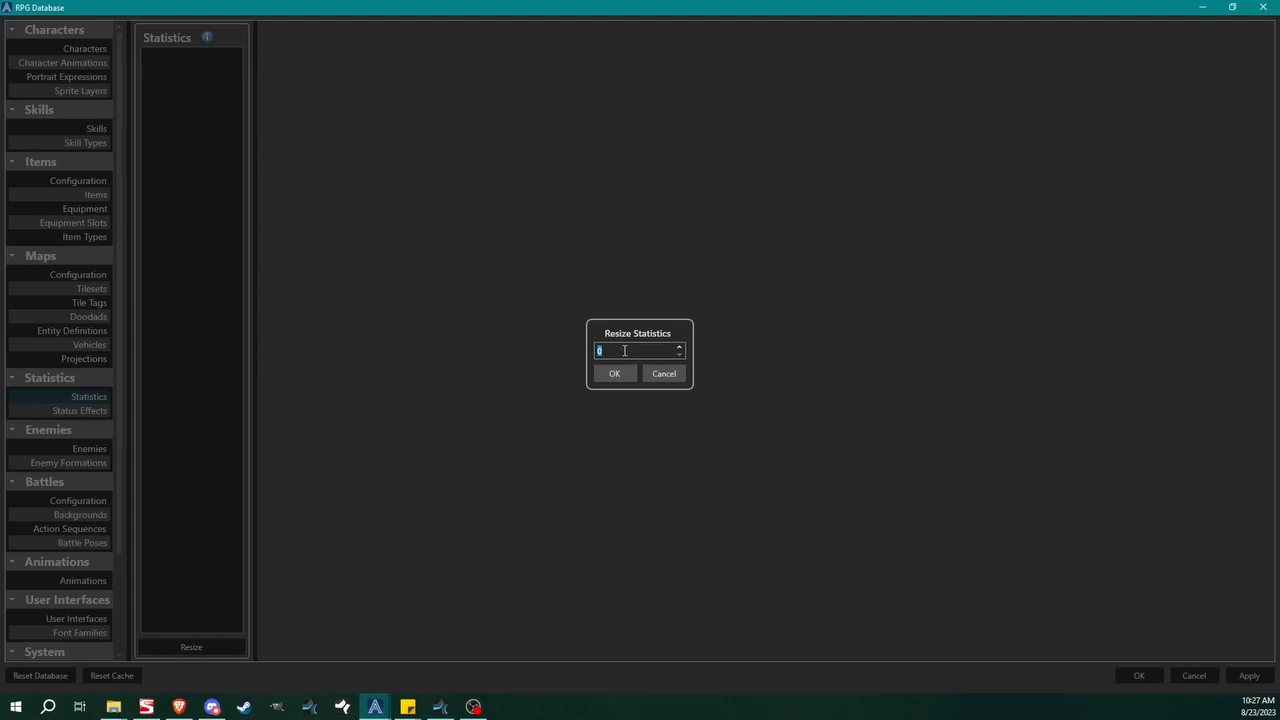
left_click(605, 376)
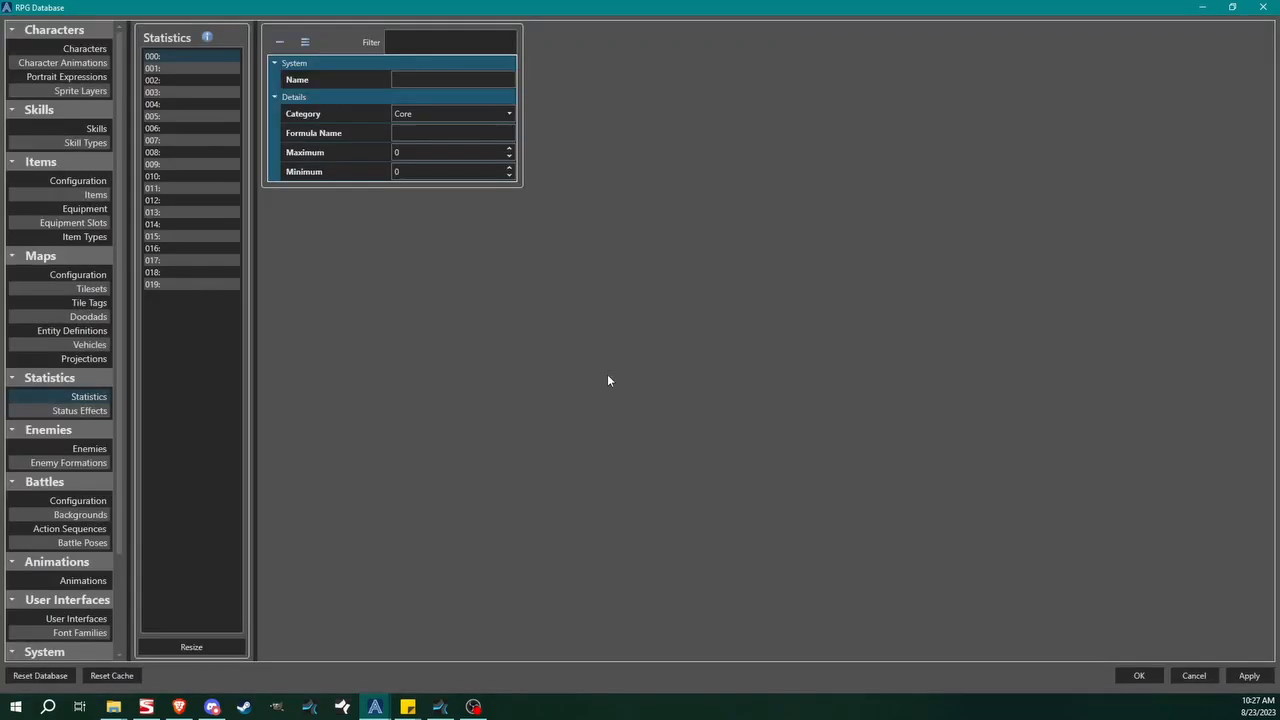
Step: Name the first statistic entry, 000, "Level"
left_click(180, 56)
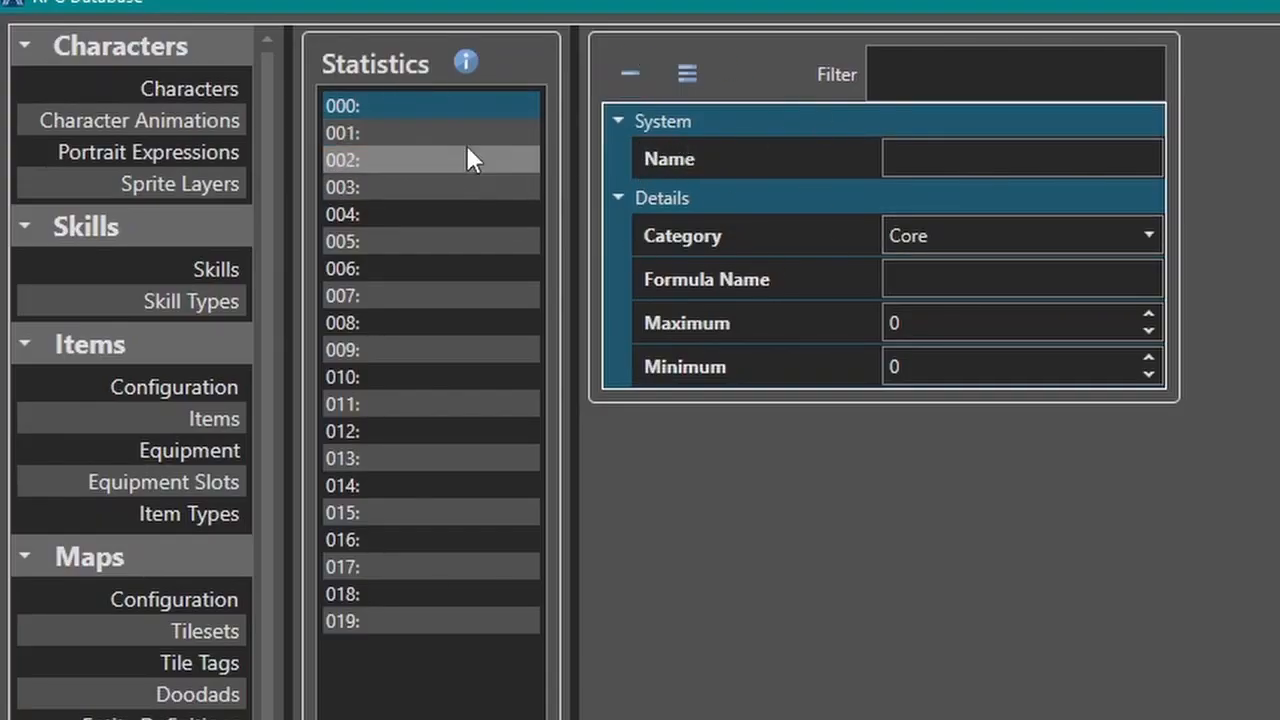
left_click(450, 187)
left_click(434, 350)
left_click(464, 621)
left_click(405, 104)
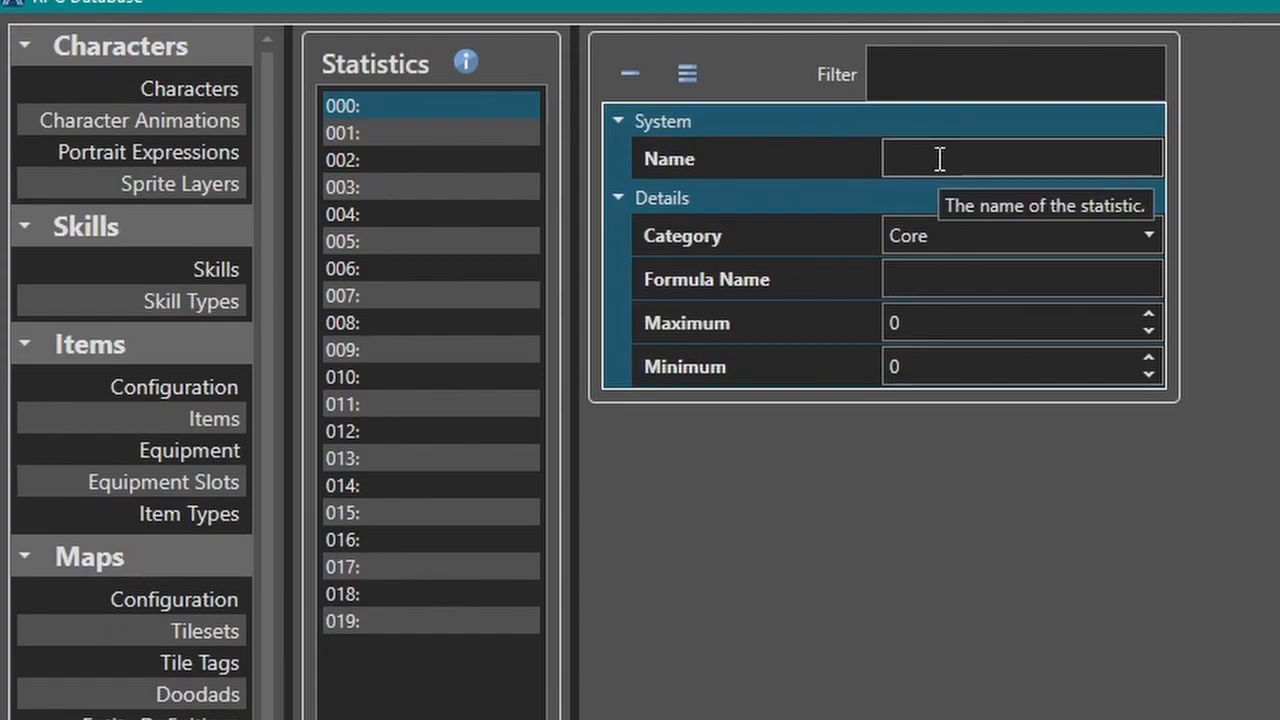
left_click(997, 161)
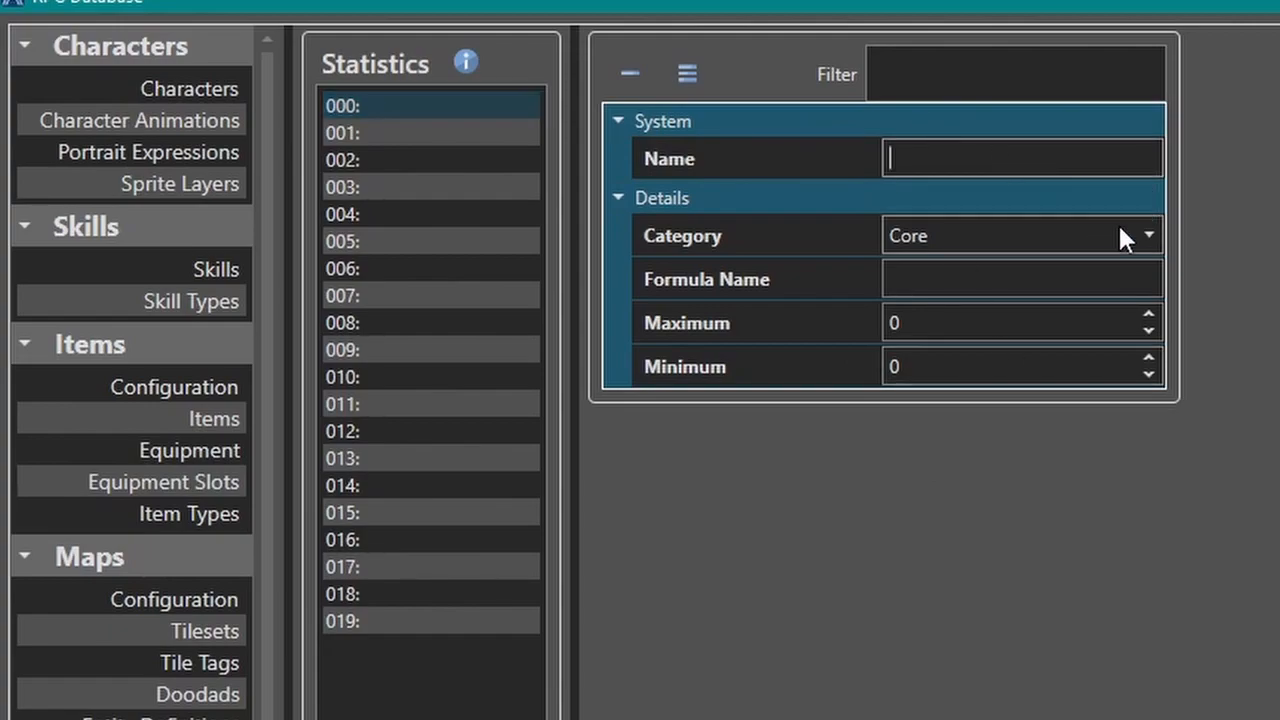
type("Level")
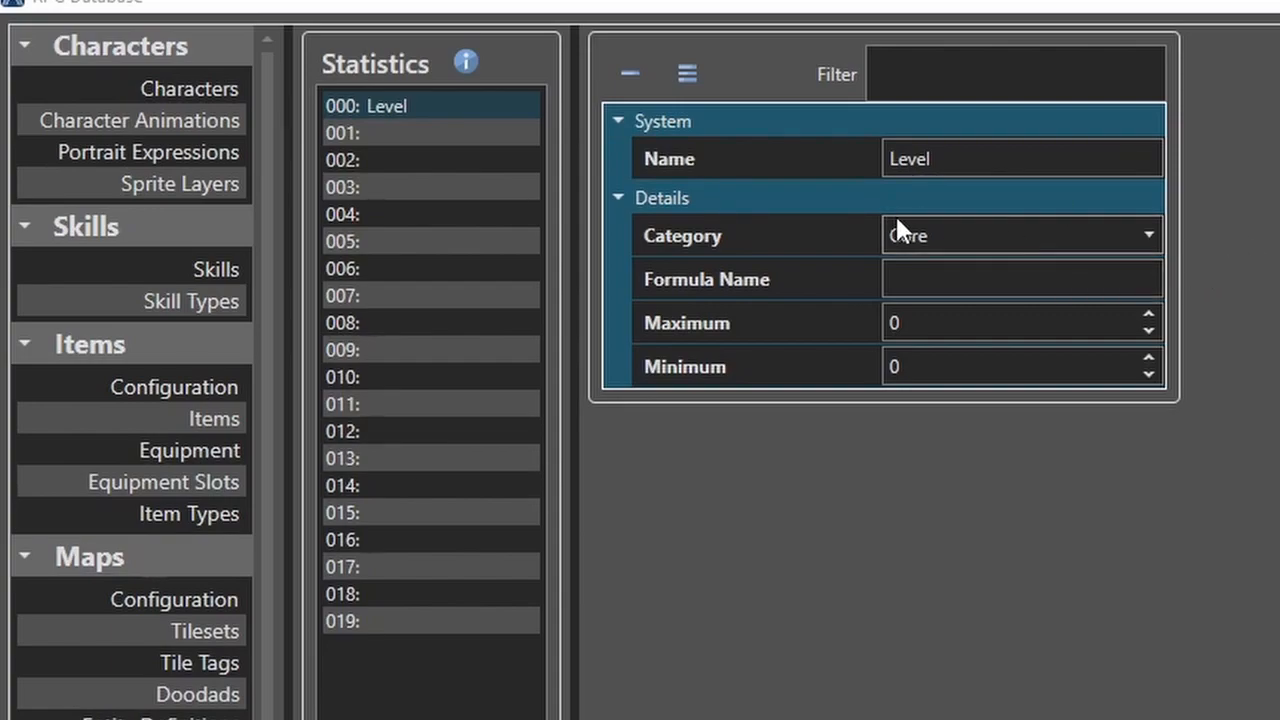
Step: Review the category options available for the Level statistic
left_click(1044, 232)
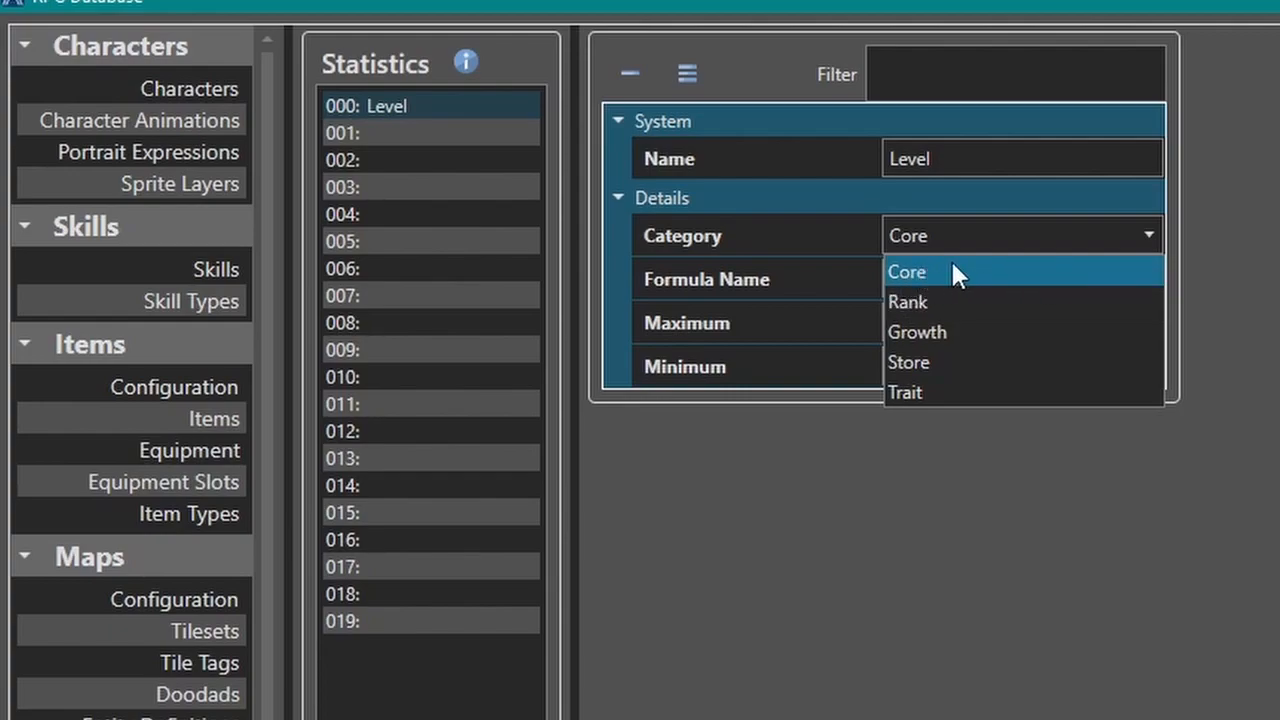
left_click(890, 262)
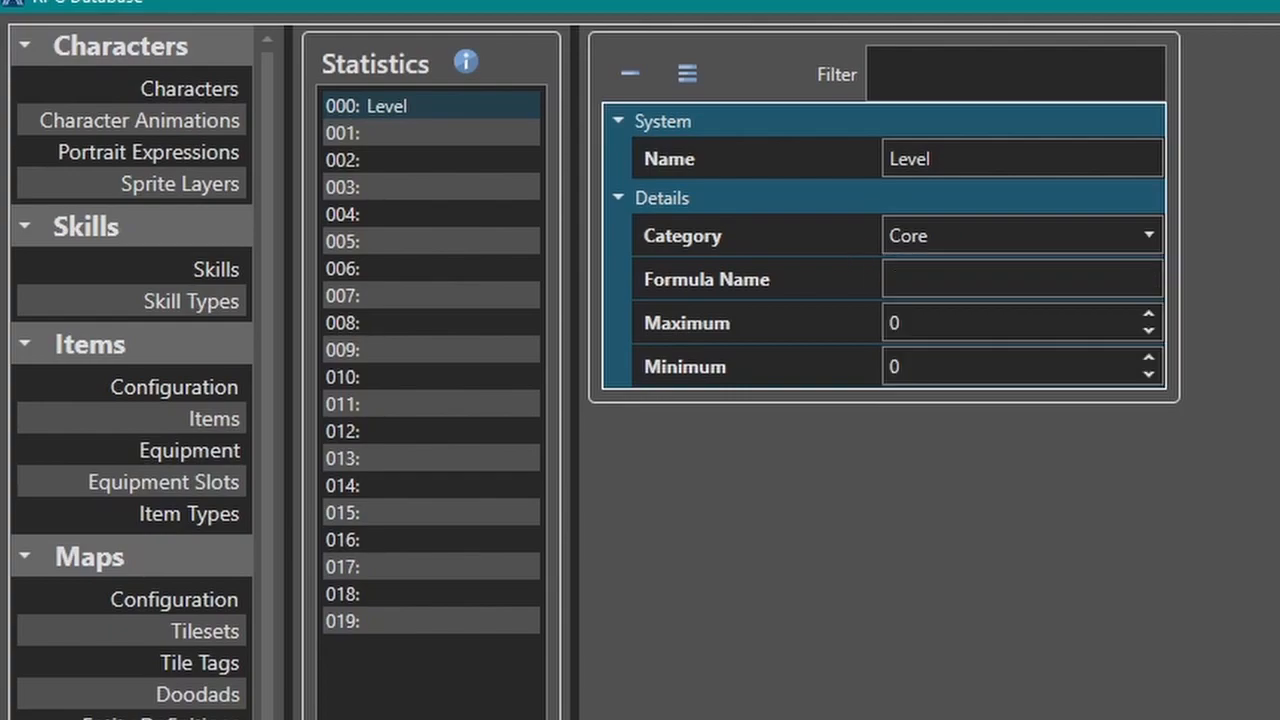
left_click(936, 236)
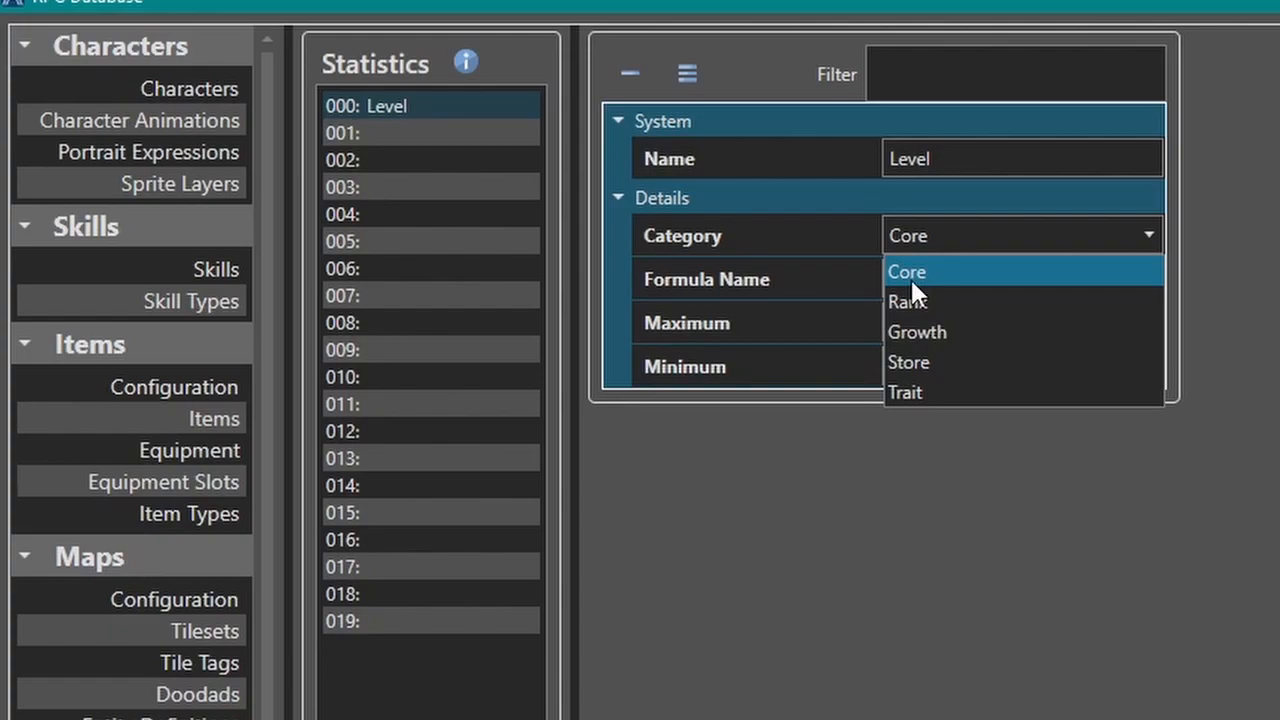
left_click(897, 187)
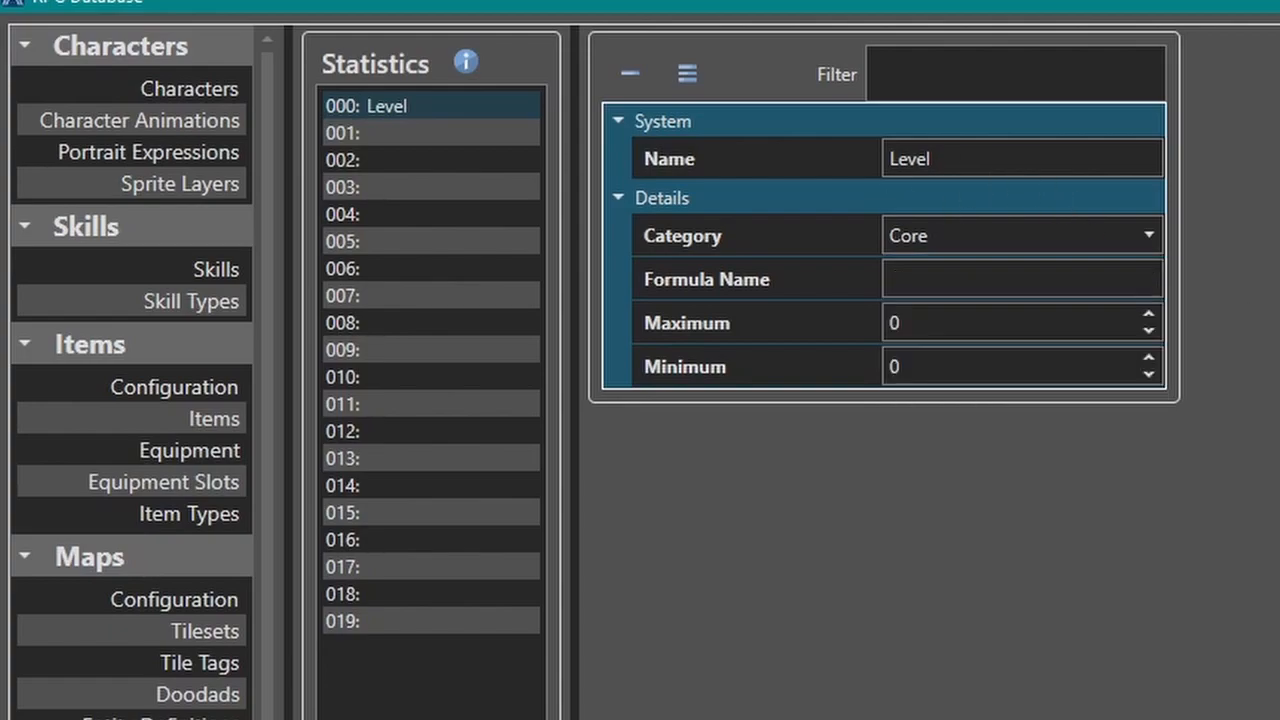
left_click(946, 239)
left_click(946, 239)
Step: Try the Rank, Growth, Store and Trait categories in turn on the Level statistic
left_click(988, 240)
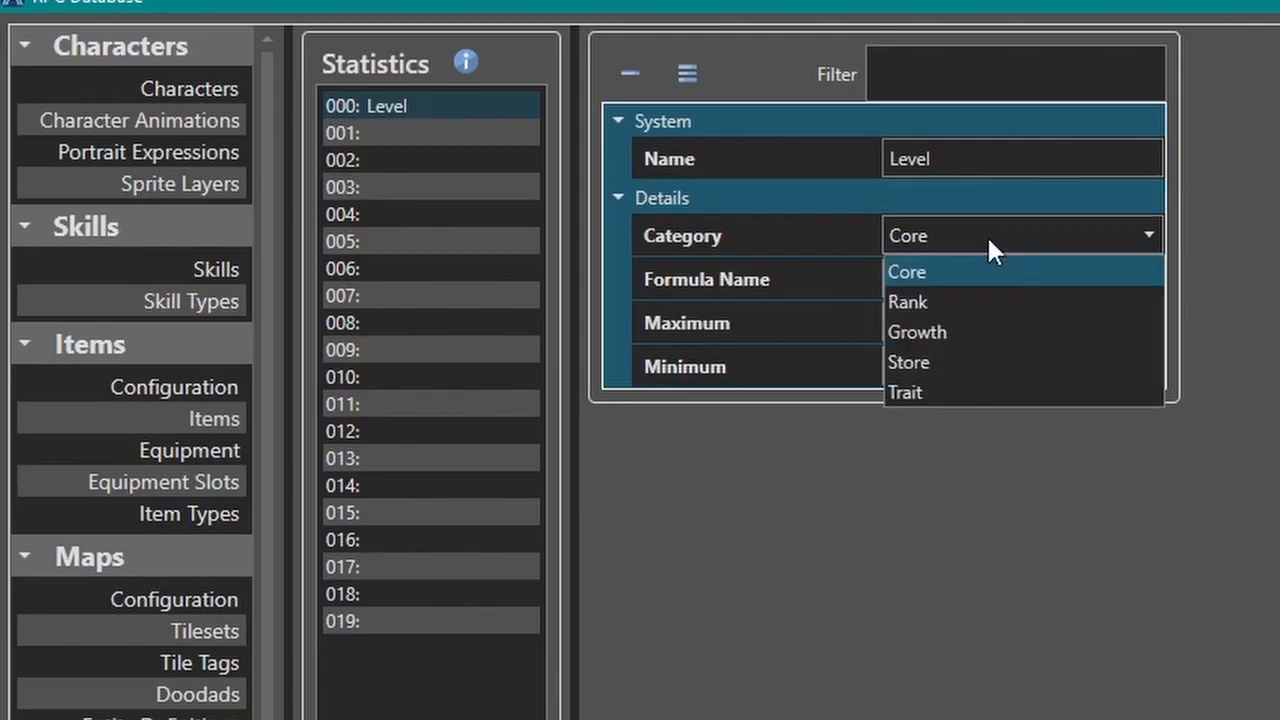
left_click(949, 300)
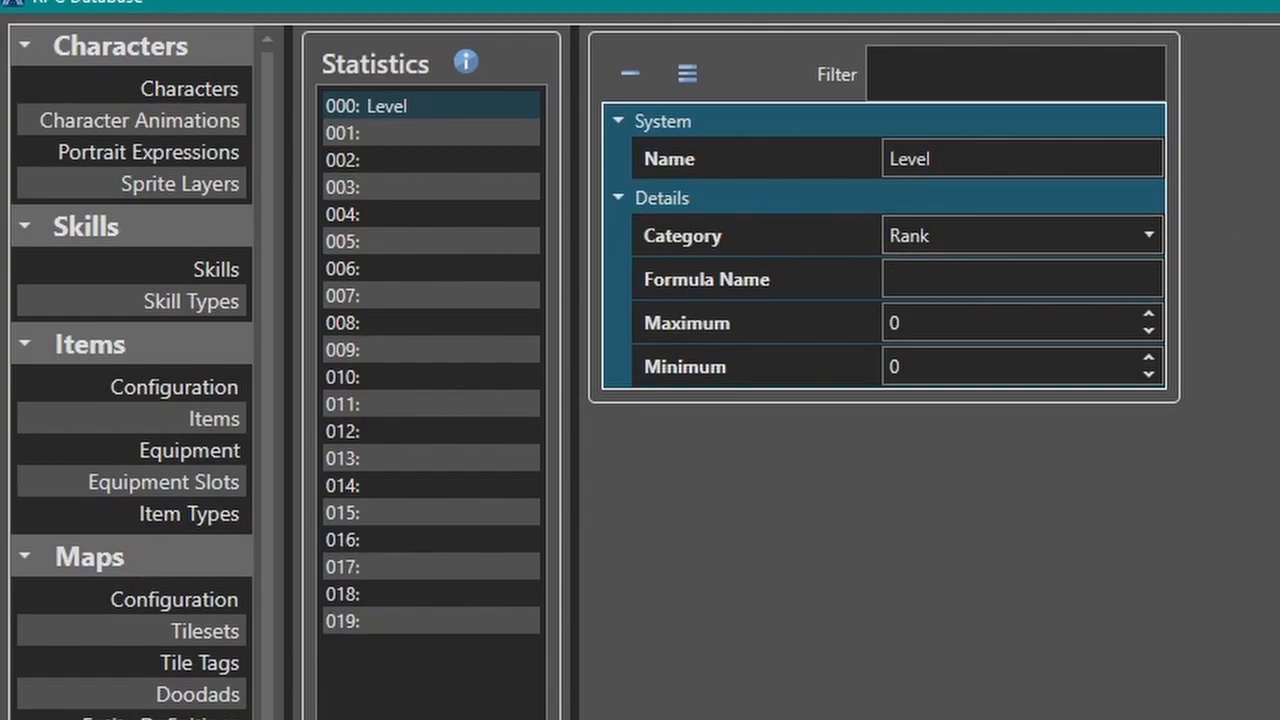
left_click(922, 240)
left_click(922, 236)
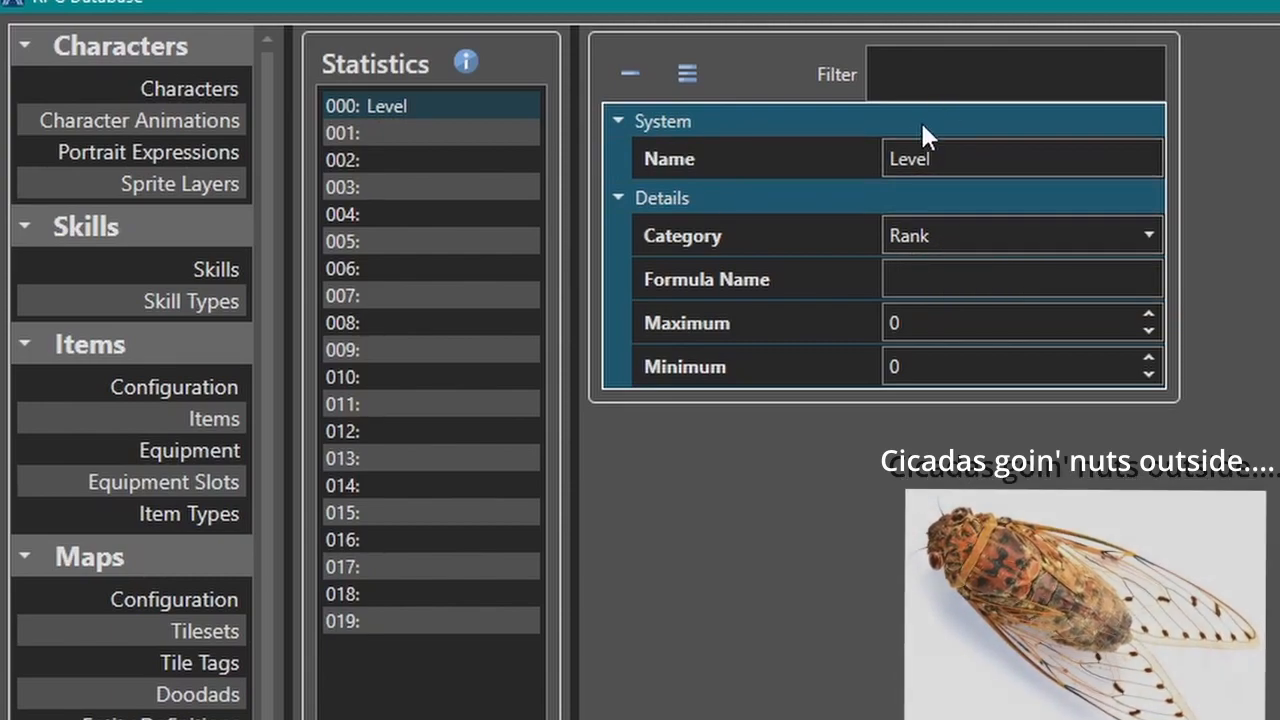
left_click(955, 241)
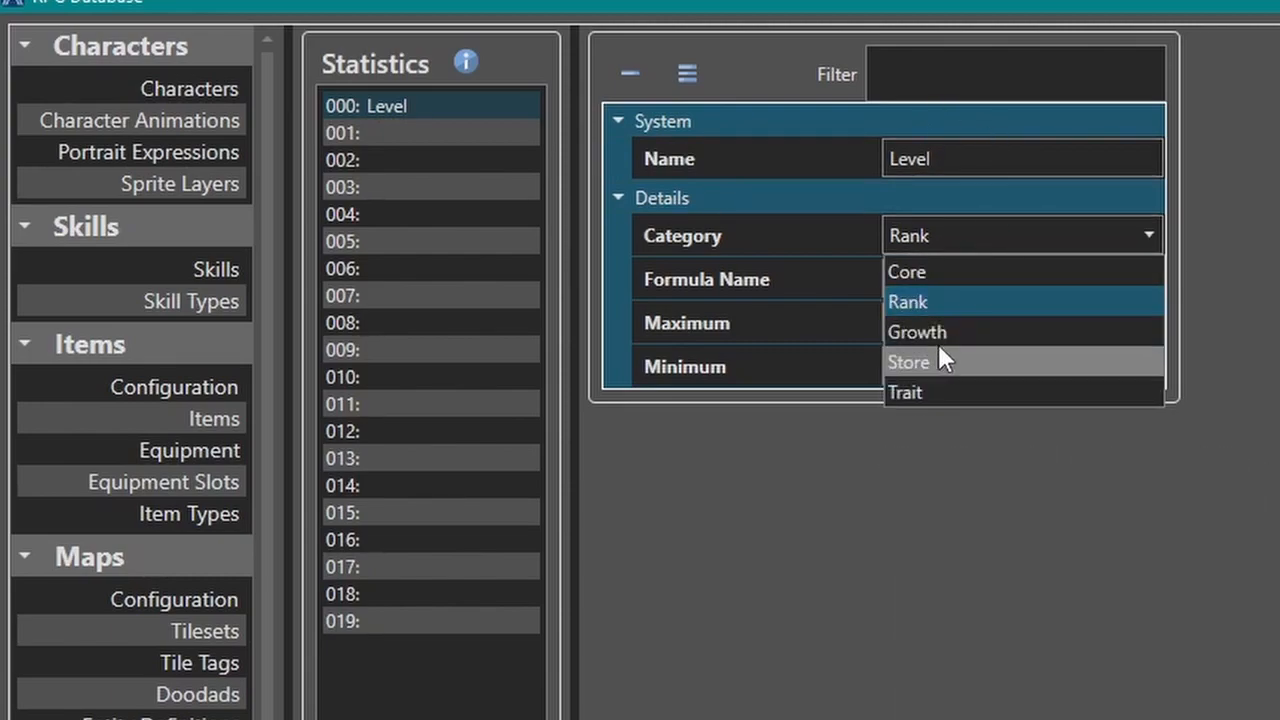
left_click(956, 338)
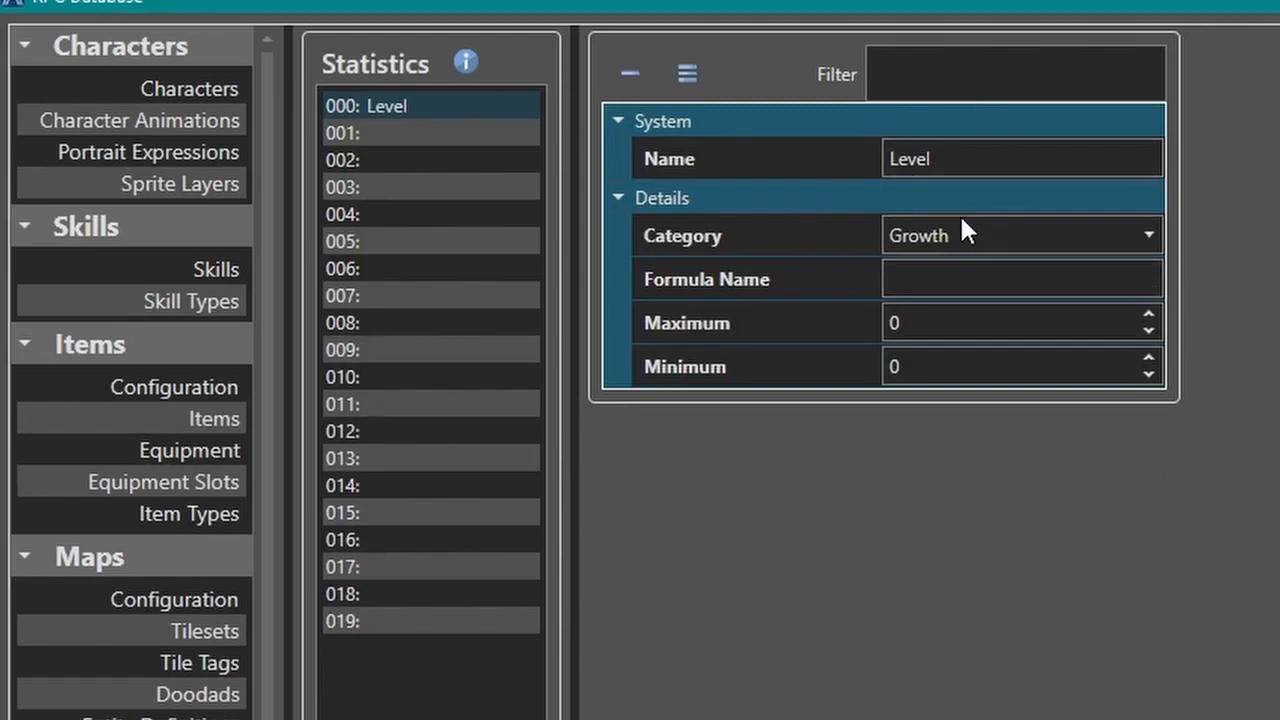
left_click(976, 240)
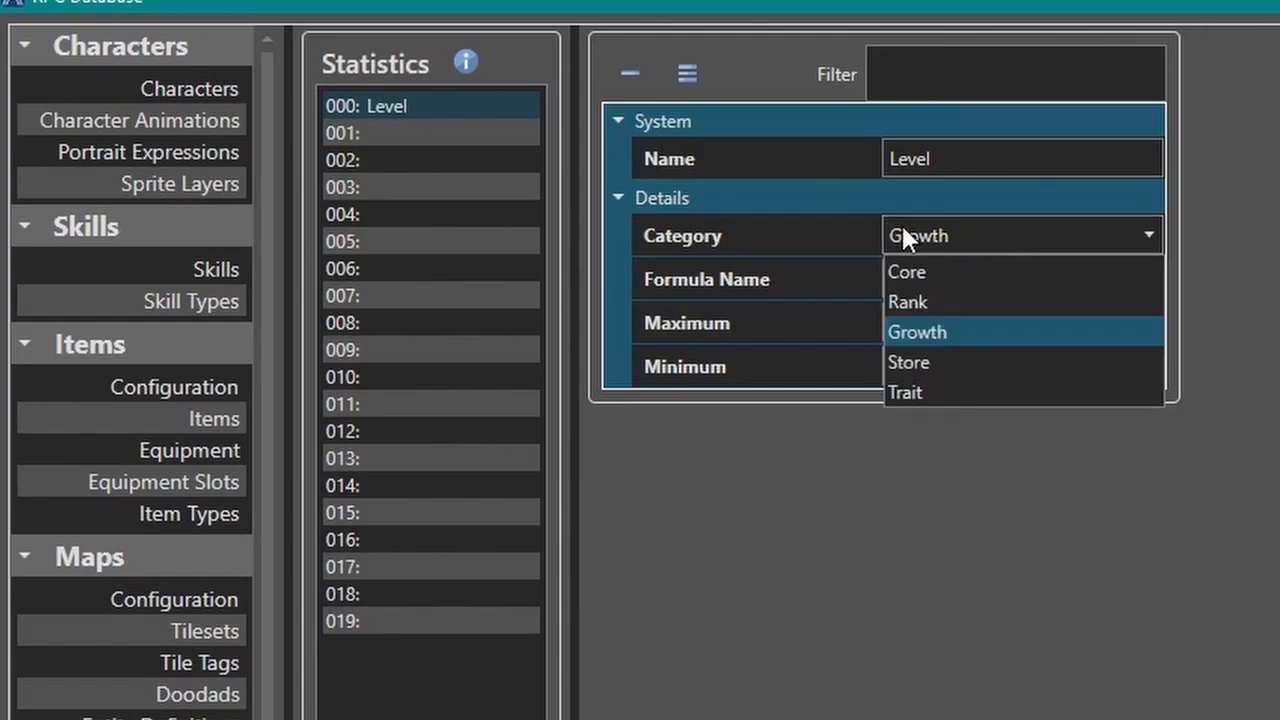
left_click(926, 363)
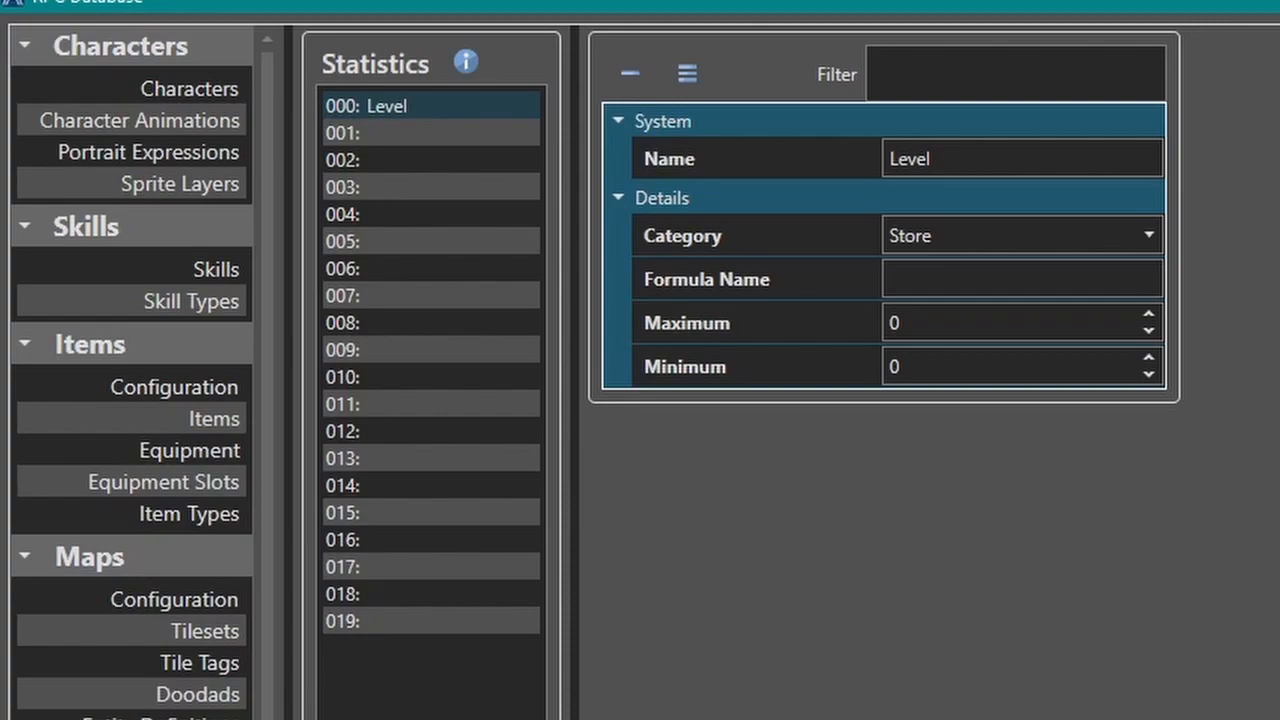
left_click(985, 237)
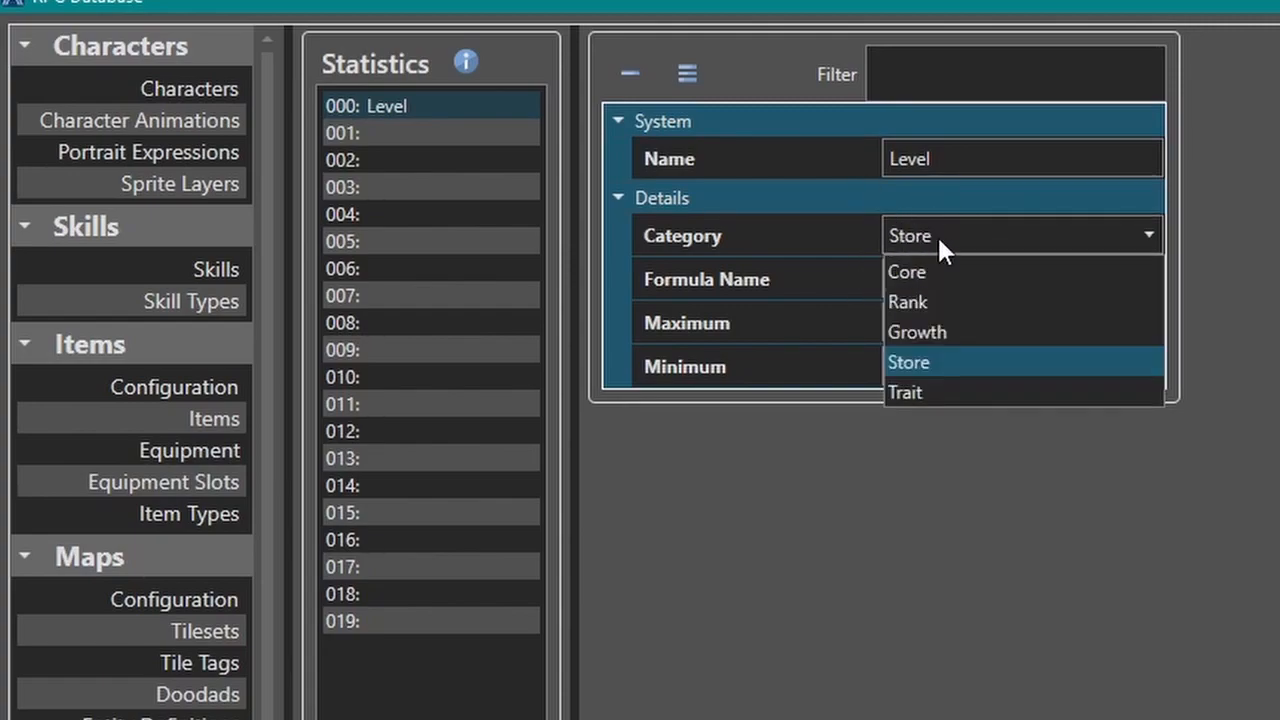
left_click(907, 393)
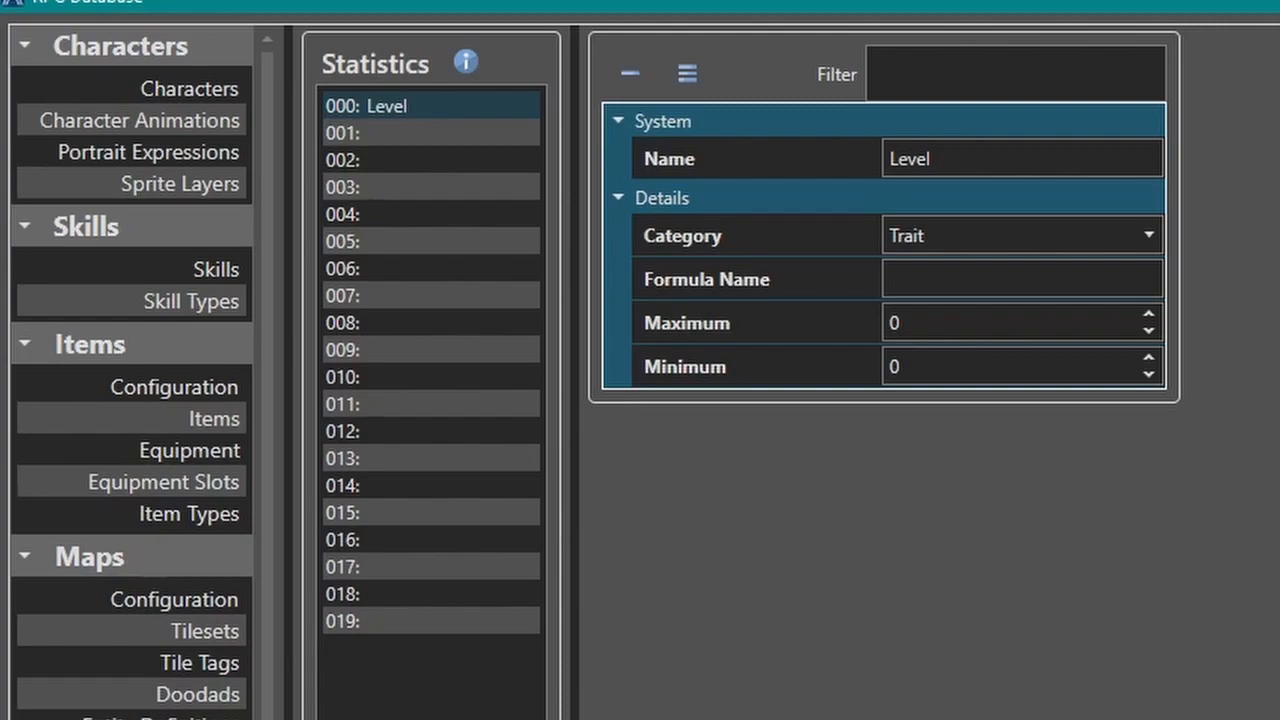
left_click(953, 235)
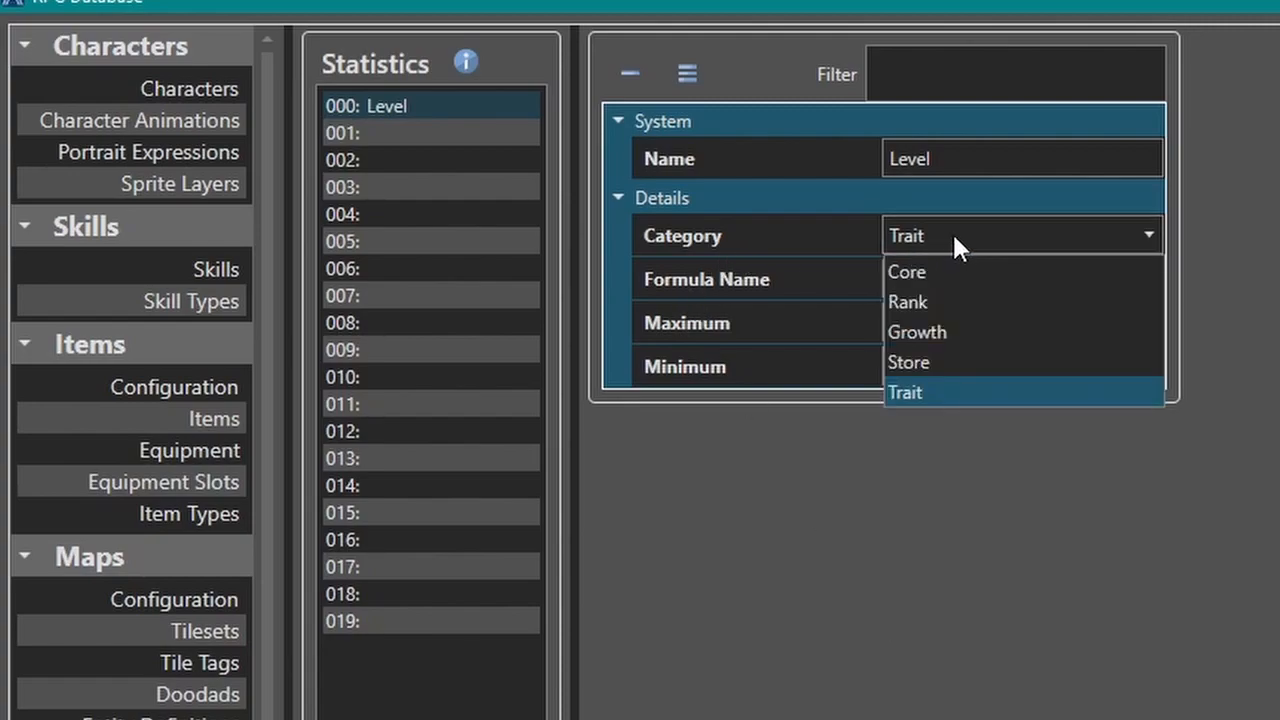
left_click(952, 233)
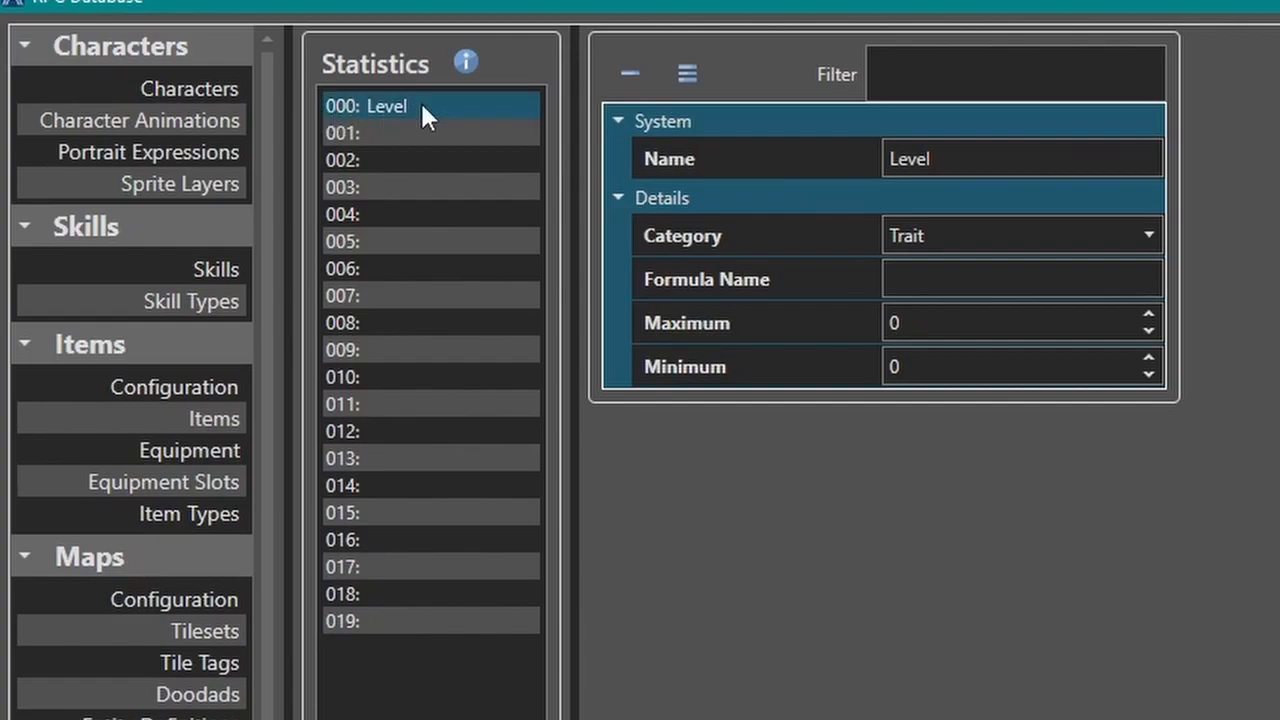
Step: Set the Level statistic's category to Rank and its formula name to "lvl"
left_click(940, 239)
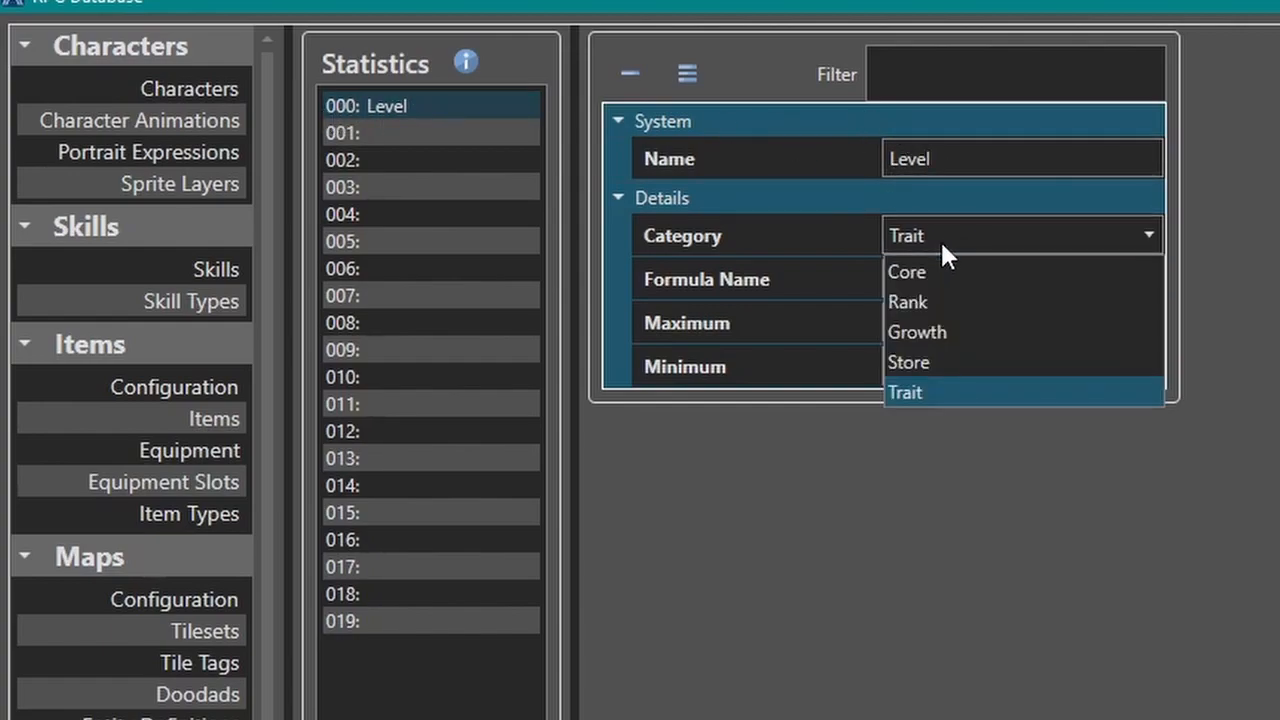
left_click(940, 303)
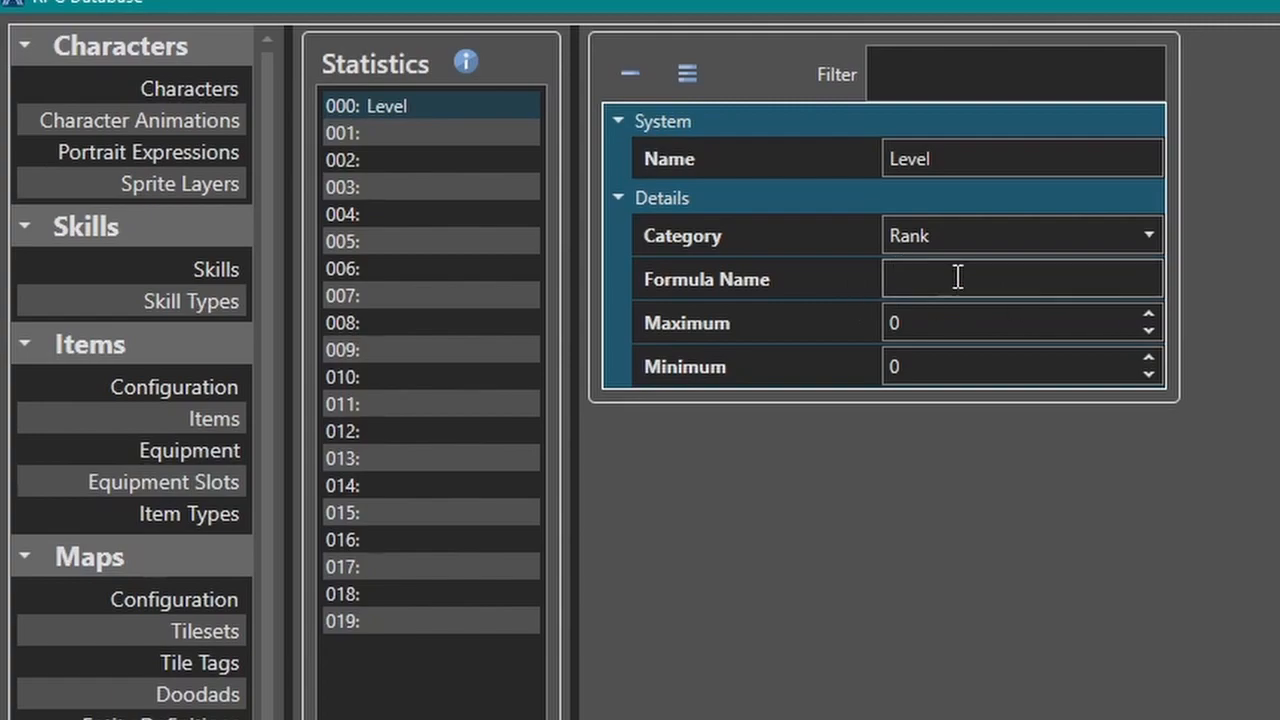
left_click(1034, 278)
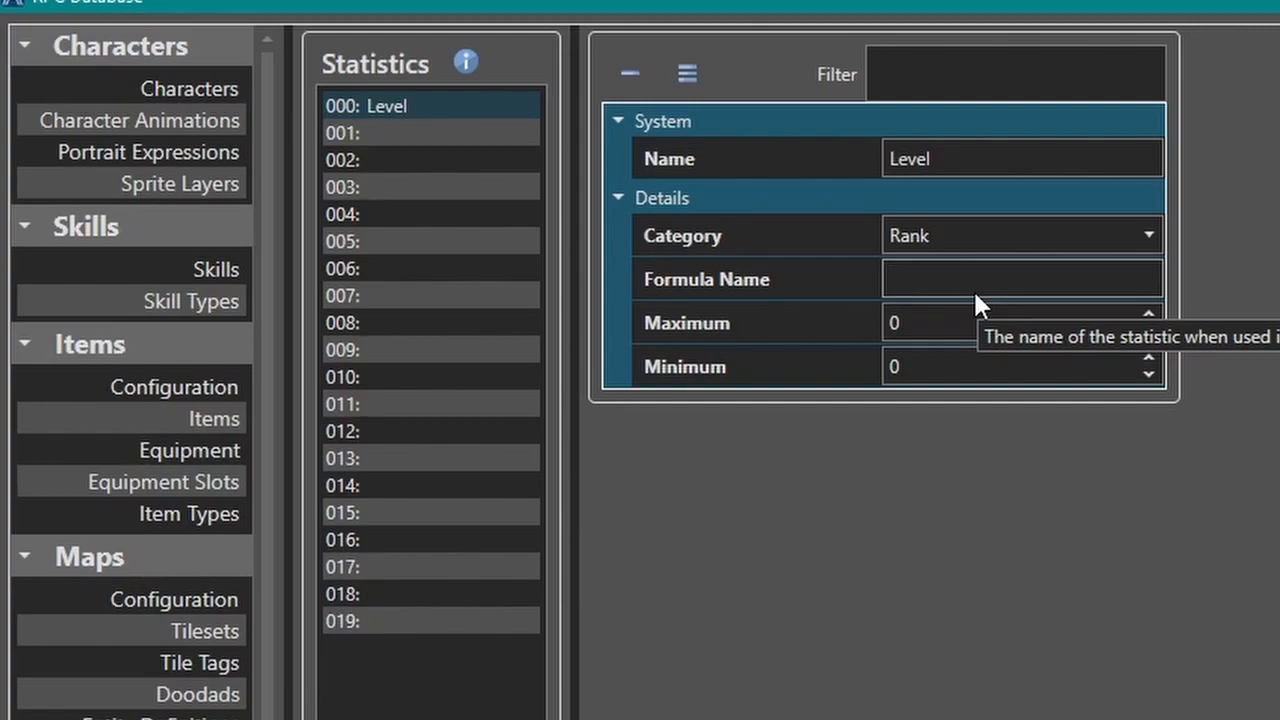
type("lvl")
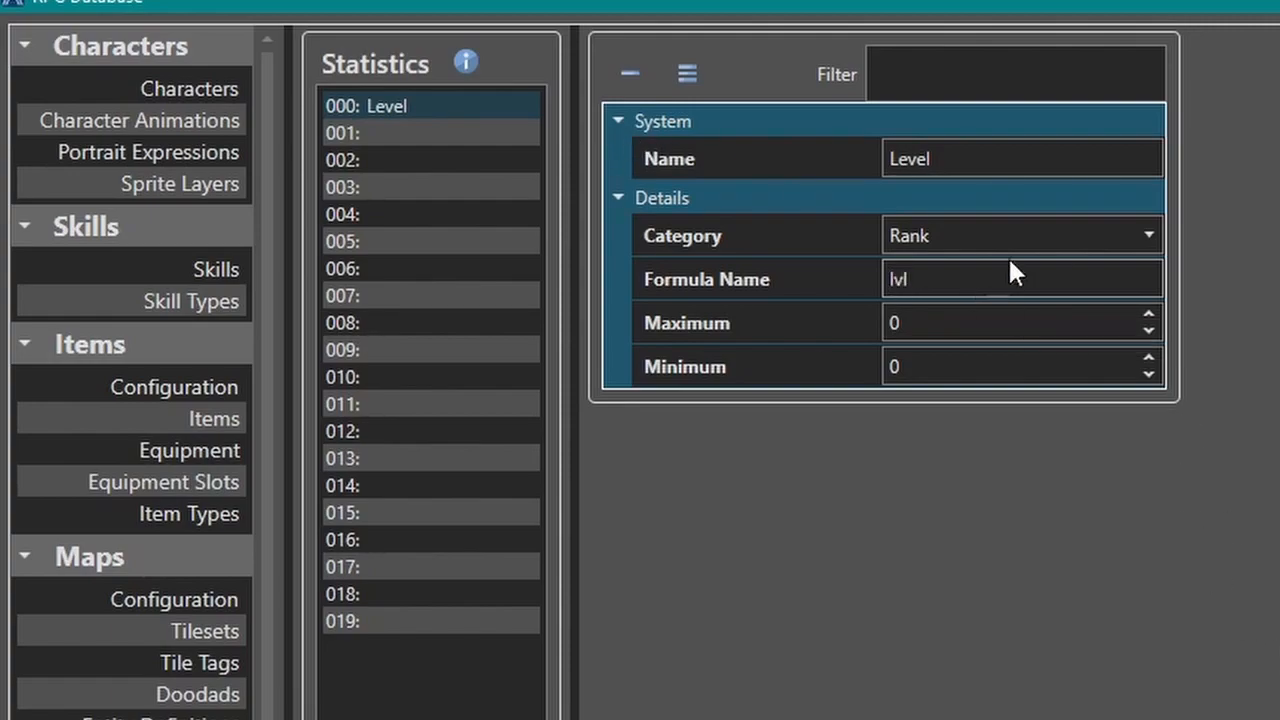
Step: Set the Level statistic's maximum to 9999 and its minimum to 1
left_click(377, 133)
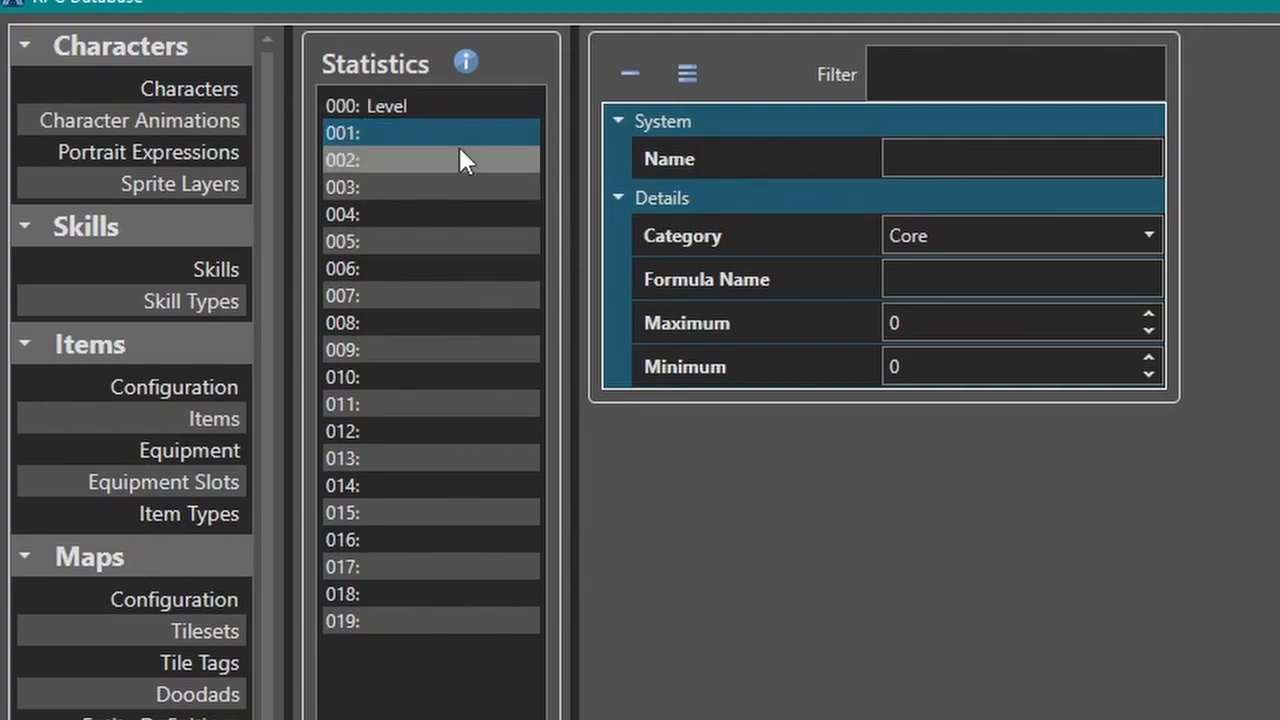
left_click(444, 107)
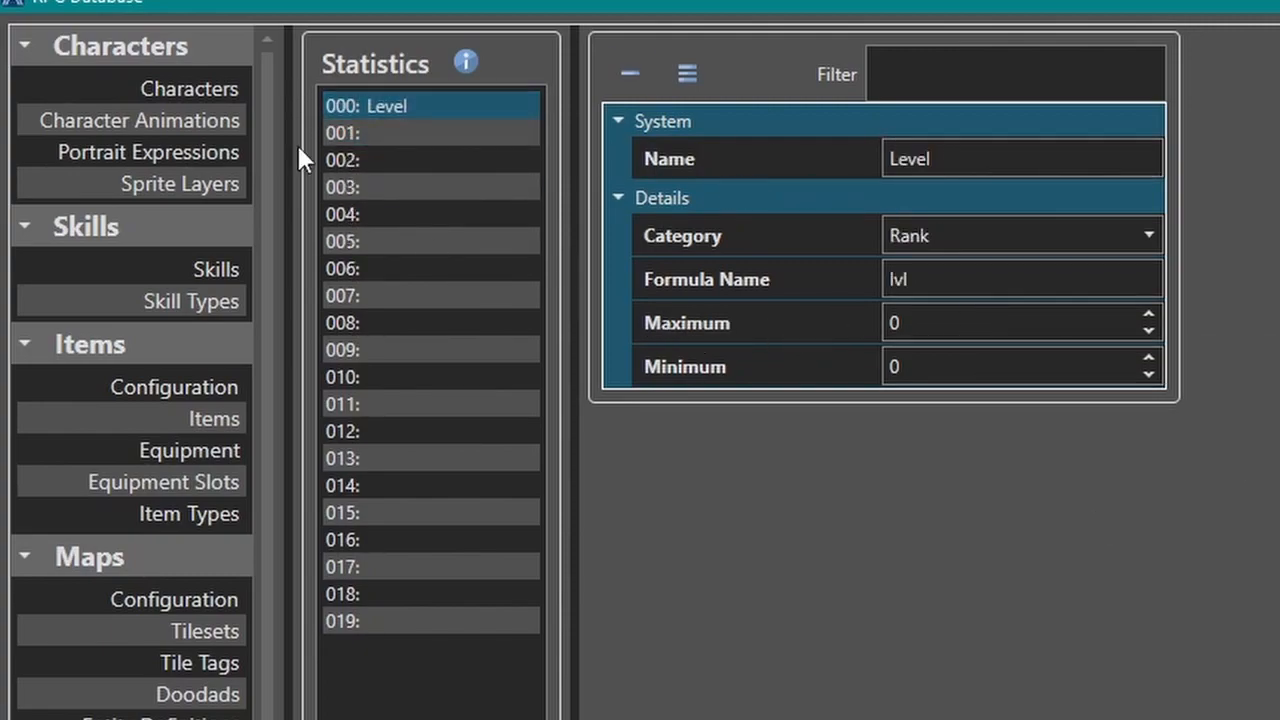
mouse_move(700, 330)
mouse_move(919, 386)
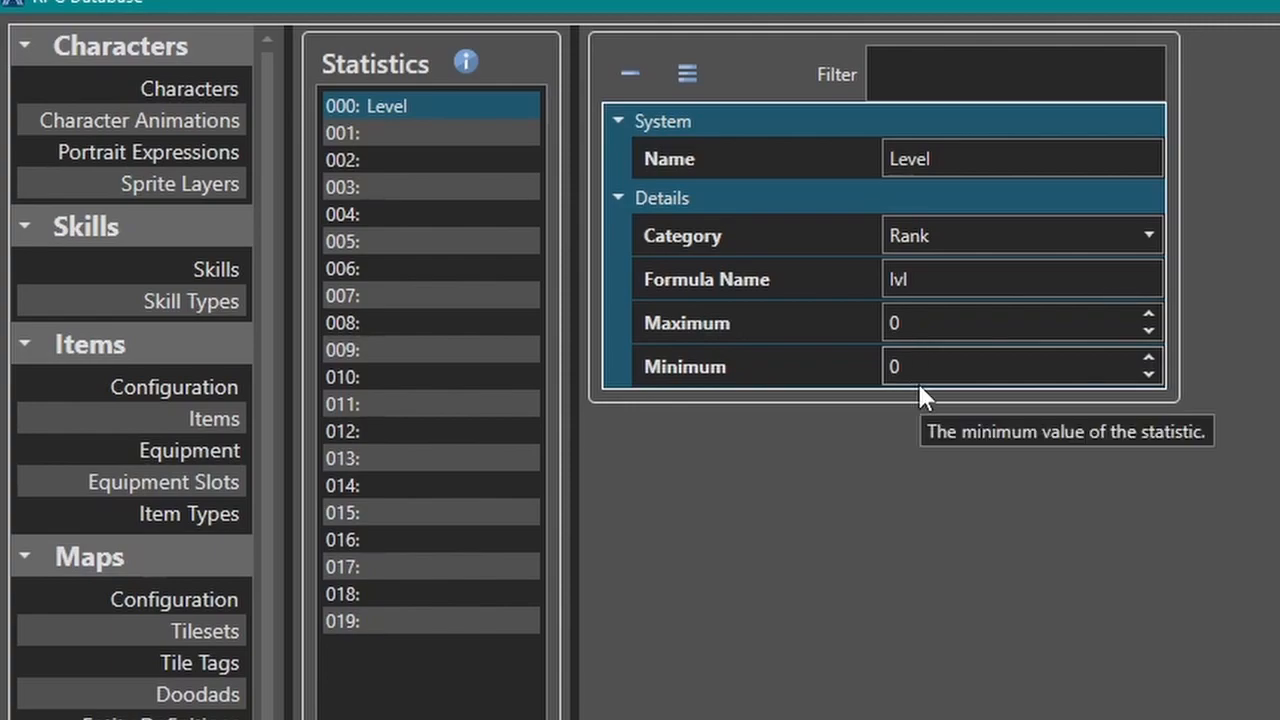
left_click(921, 322)
double_click(984, 321)
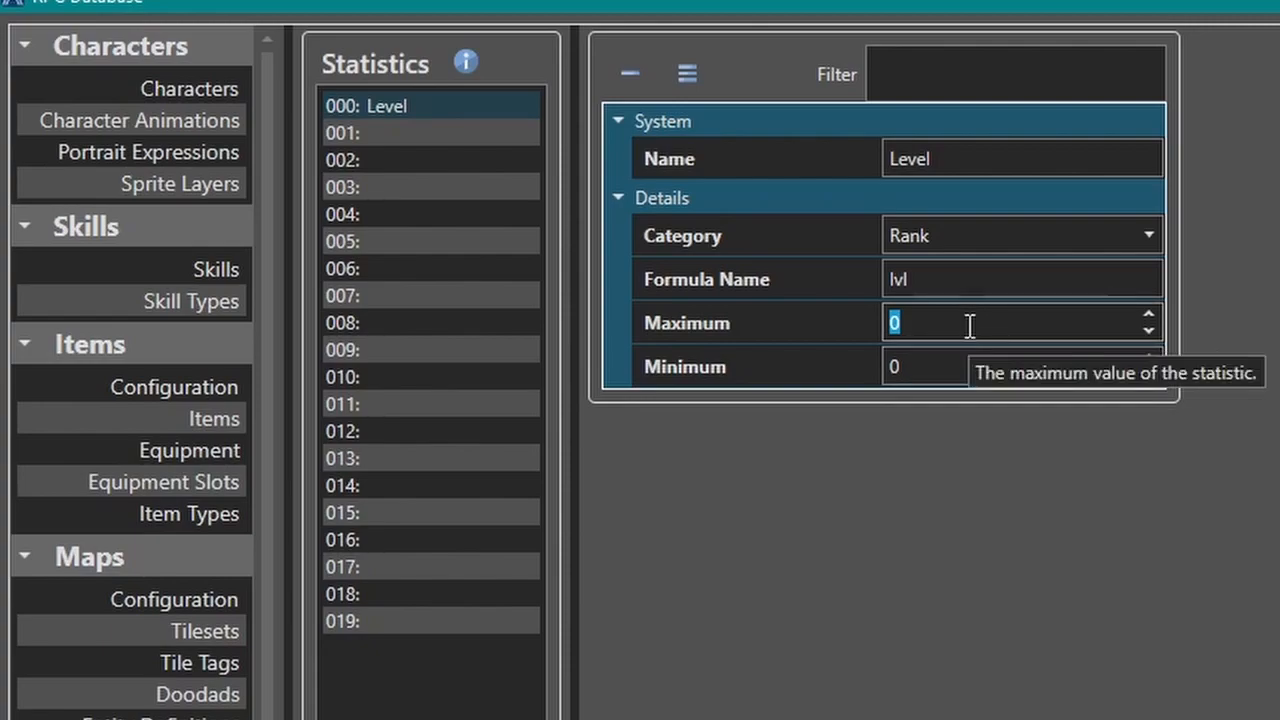
type("9999")
key("Tab")
type("1")
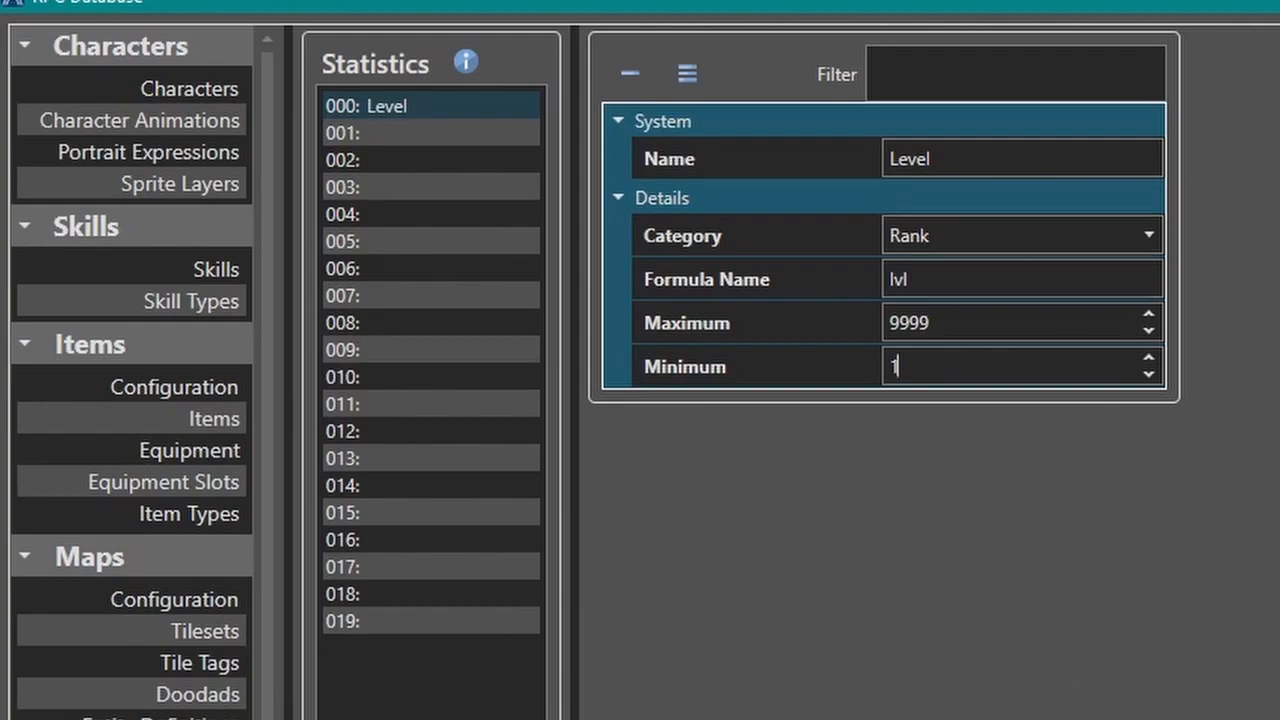
Step: Name the empty statistic 001 "Experience"
left_click(367, 136)
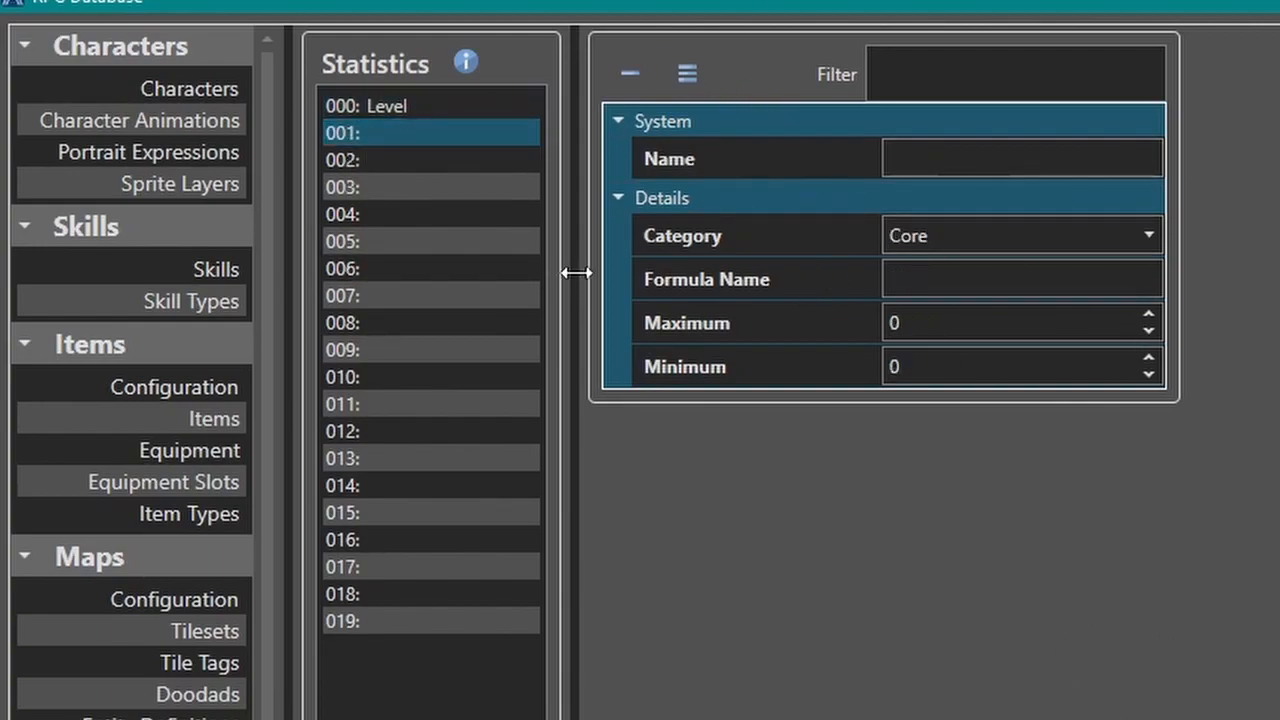
left_click(397, 107)
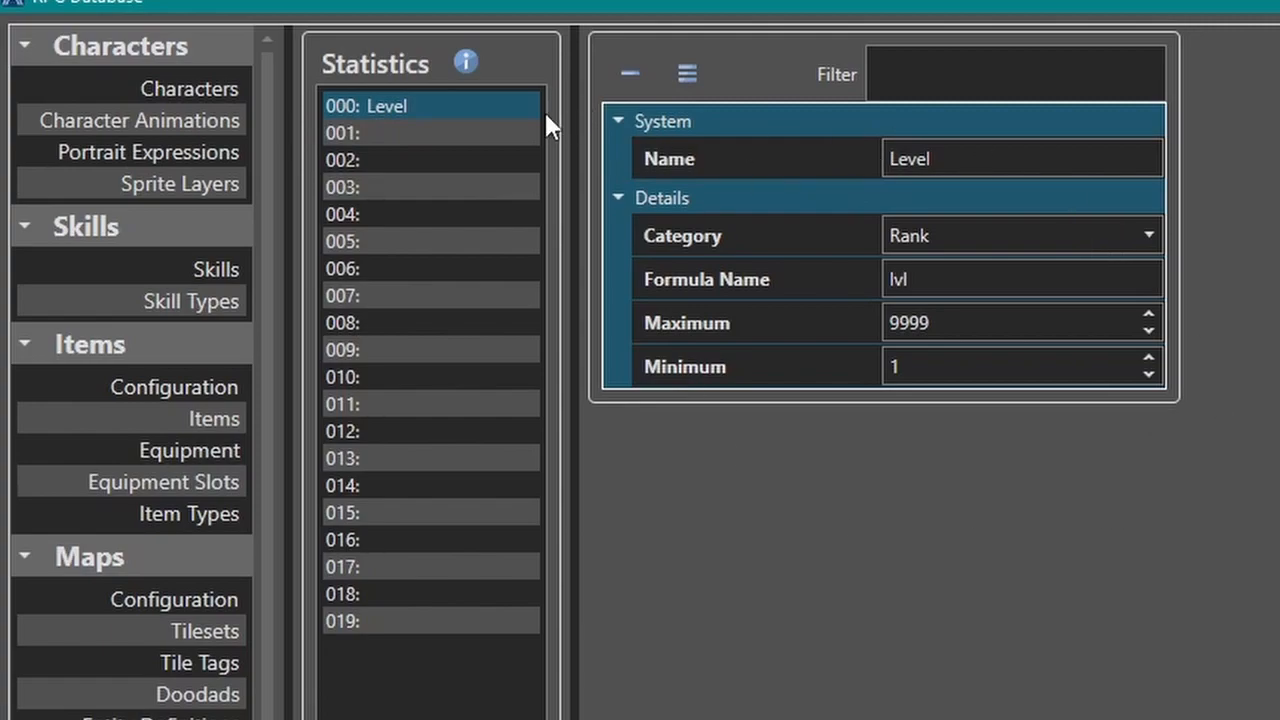
left_click(367, 138)
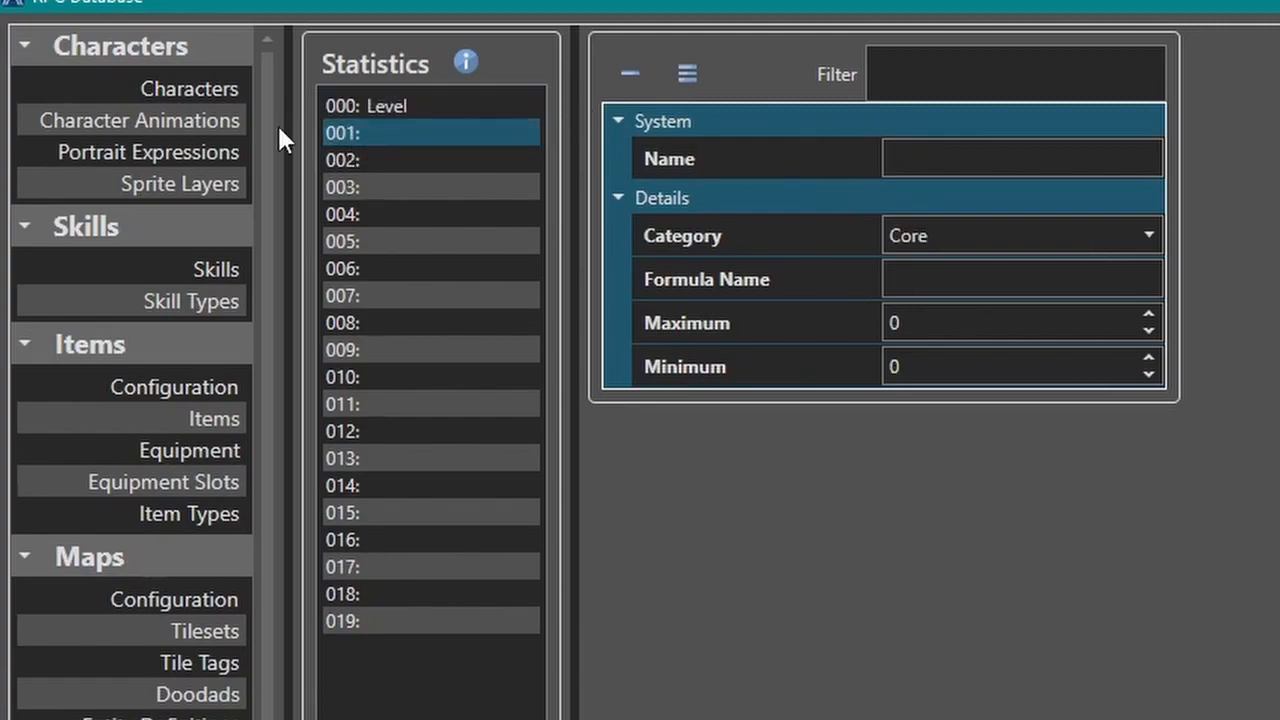
left_click(988, 152)
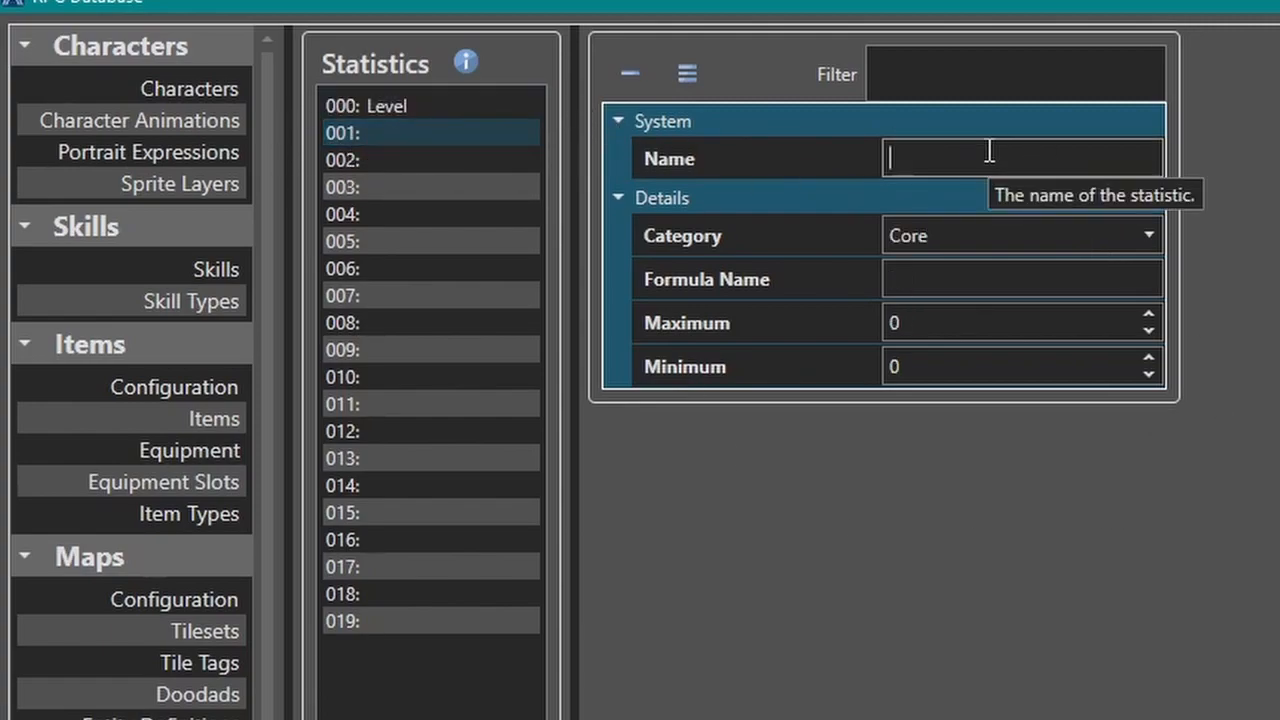
type("Expericen")
key("BackSpace")
key("BackSpace")
key("BackSpace")
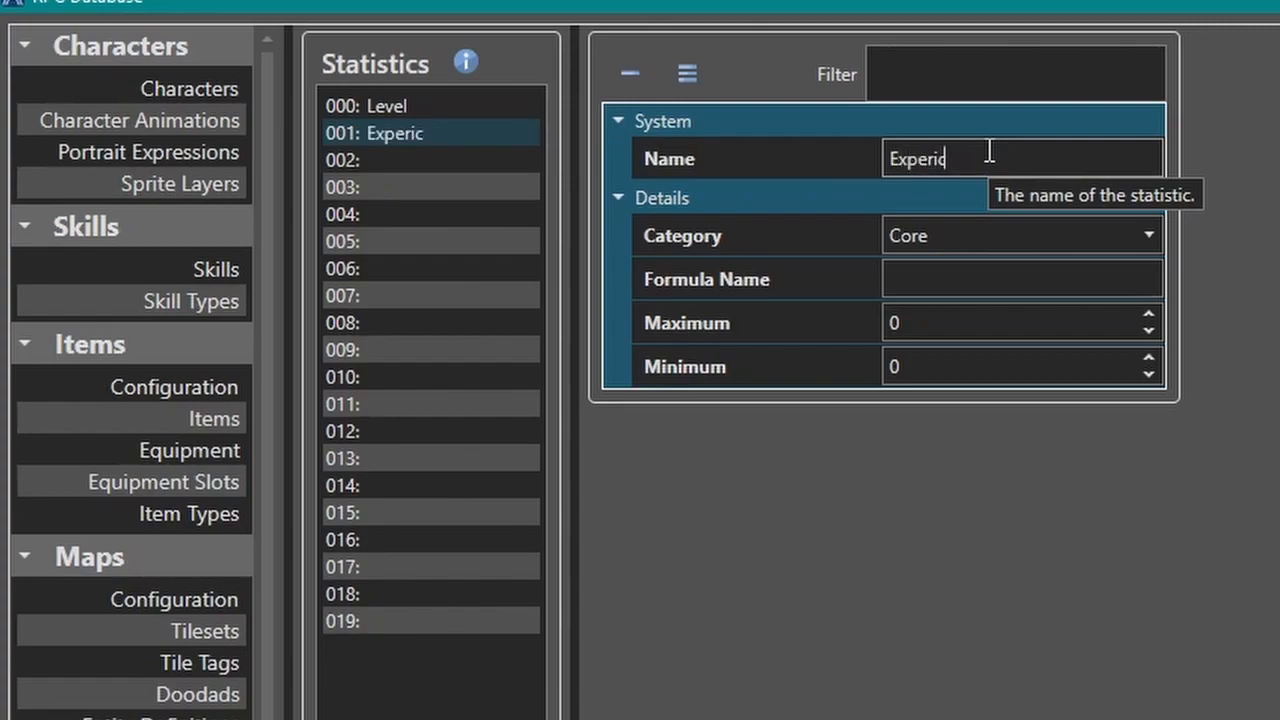
type("ence")
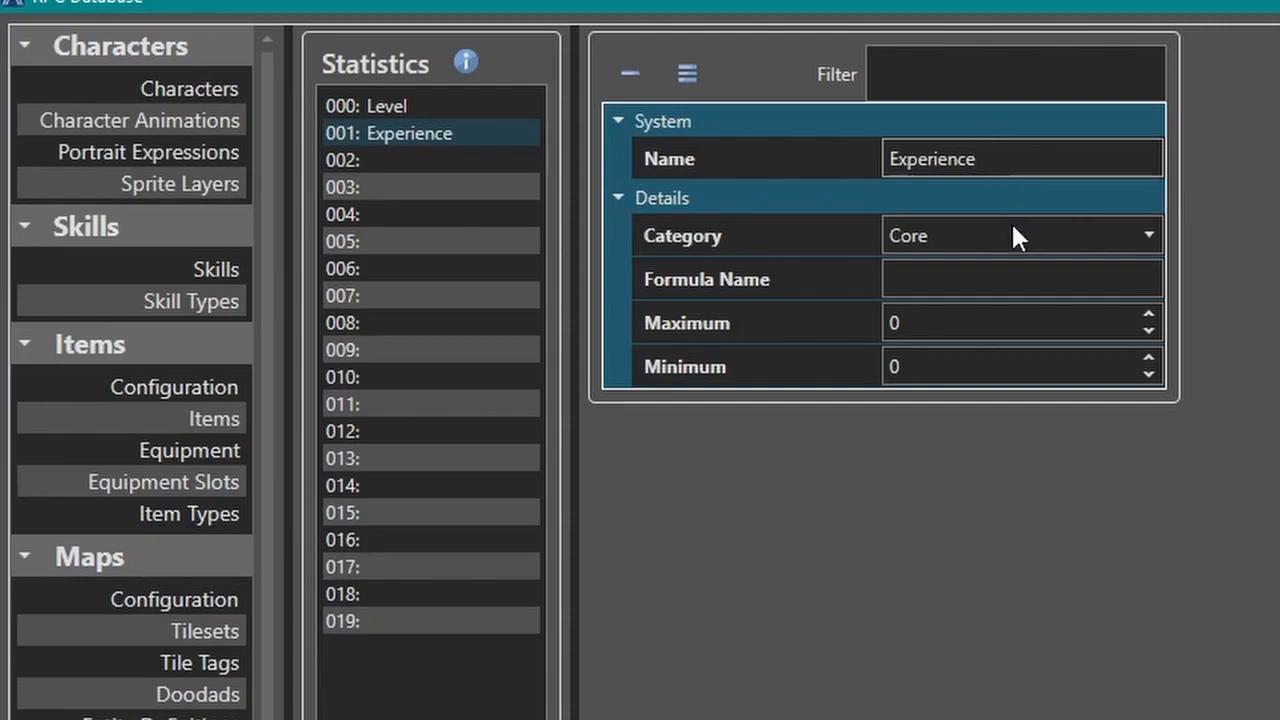
Step: Set the Experience statistic's category to Growth and its formula name to "exp"
left_click(944, 250)
left_click(944, 250)
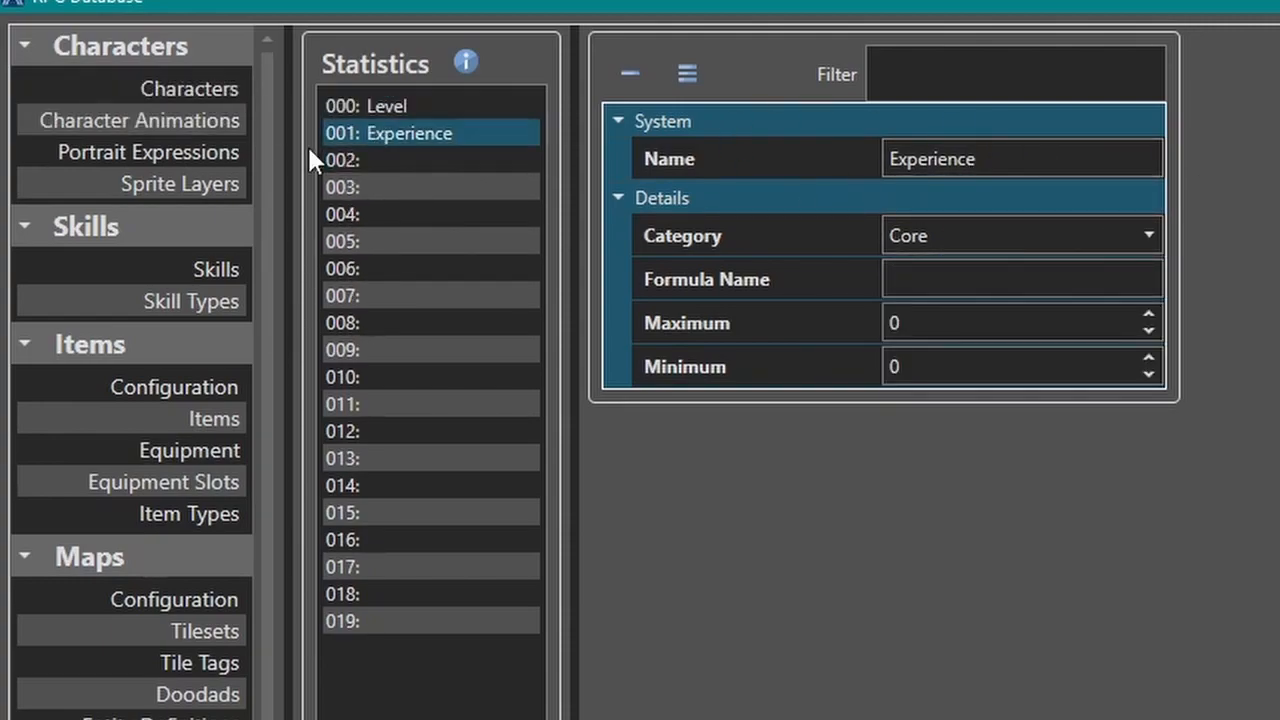
left_click(950, 240)
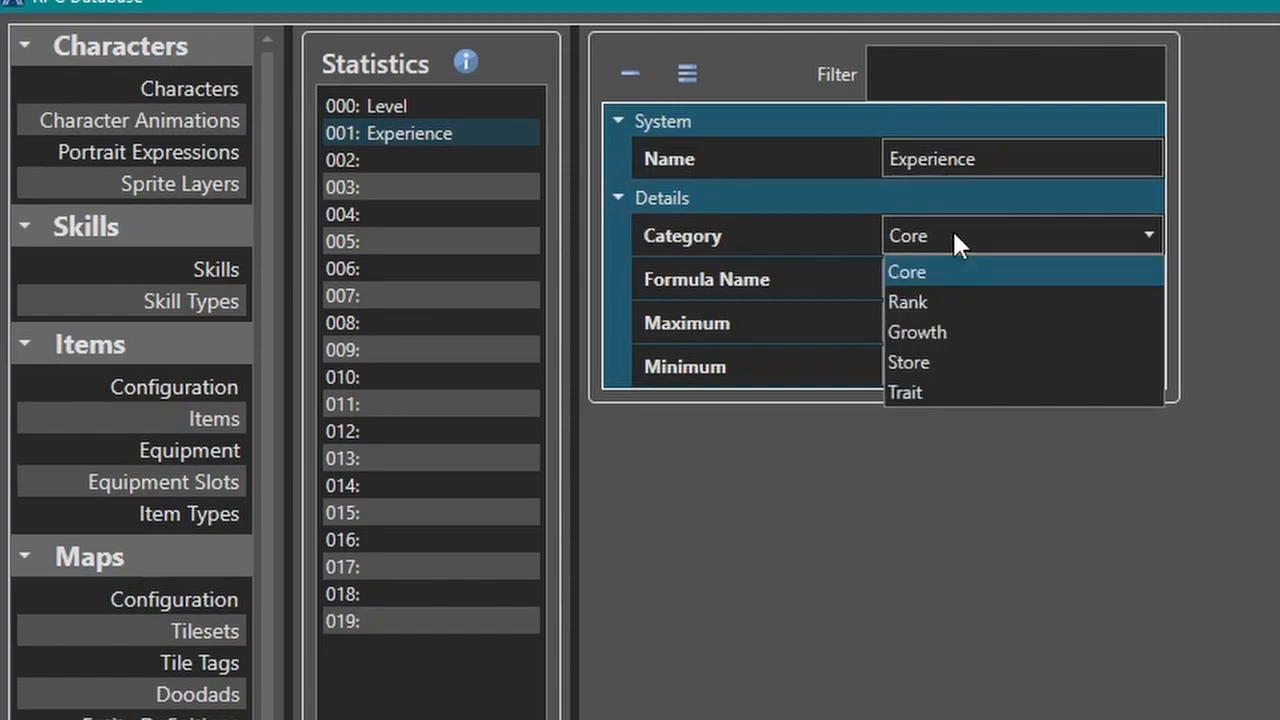
left_click(988, 338)
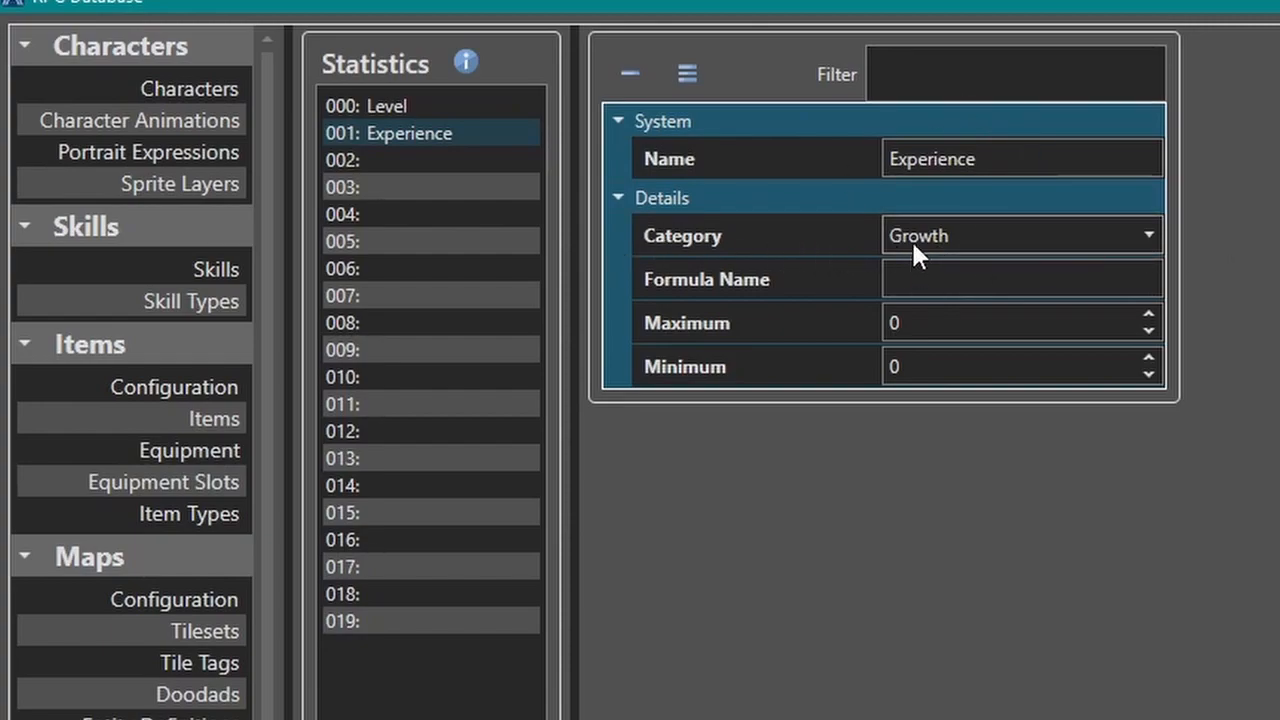
left_click(946, 282)
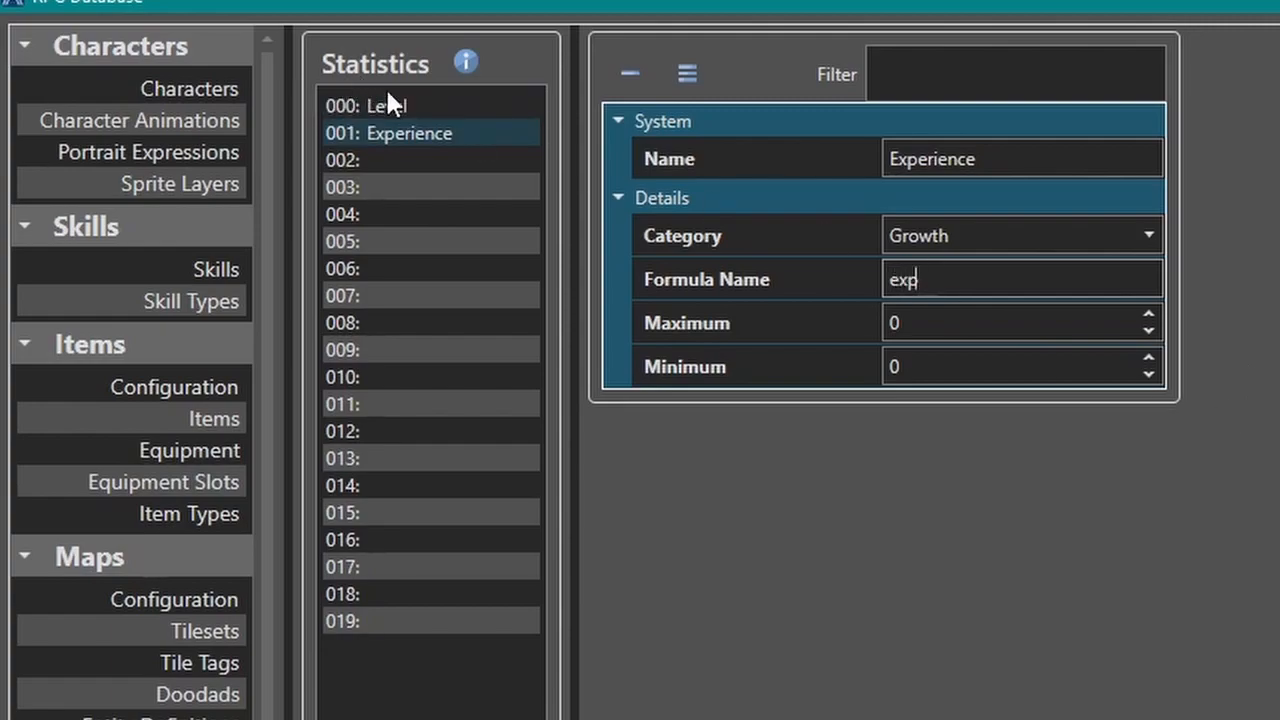
Step: Set the Experience statistic's maximum to 9999 and its minimum to 1
left_click(975, 314)
type("9999")
left_click(938, 365)
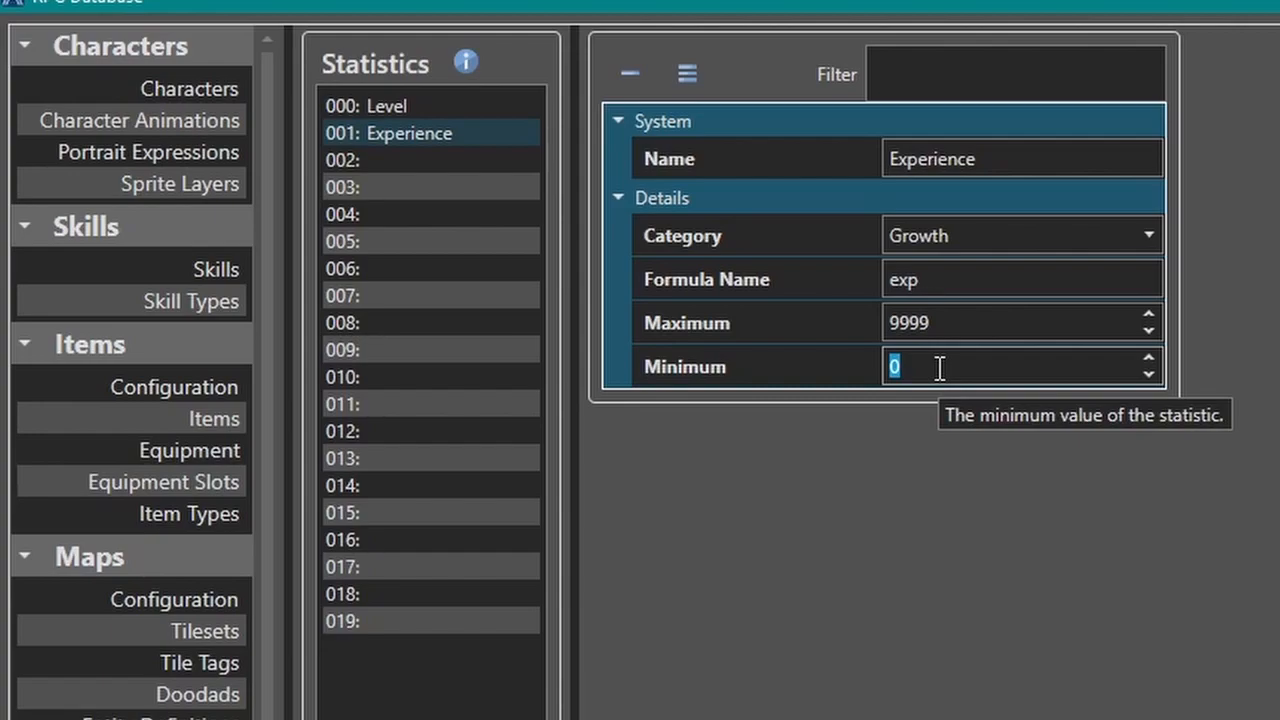
type("1")
Step: Set the Level statistic's maximum to 50
left_click(398, 100)
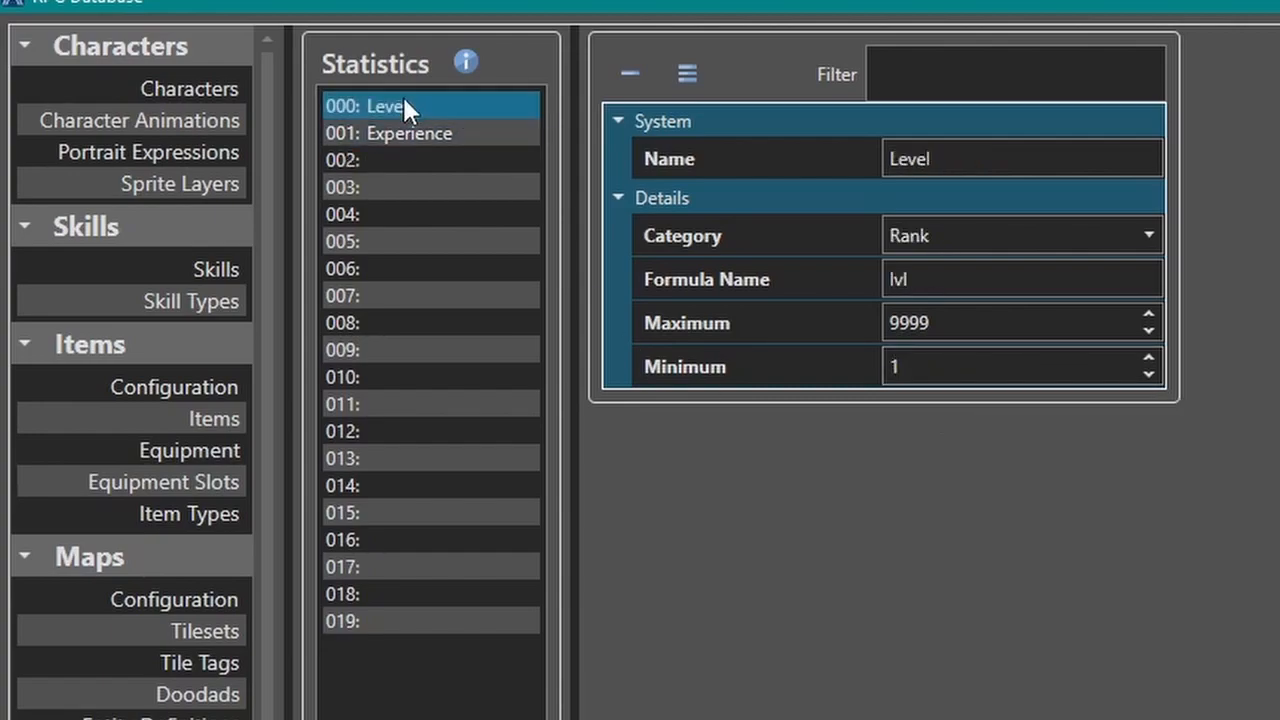
left_click(976, 332)
double_click(979, 332)
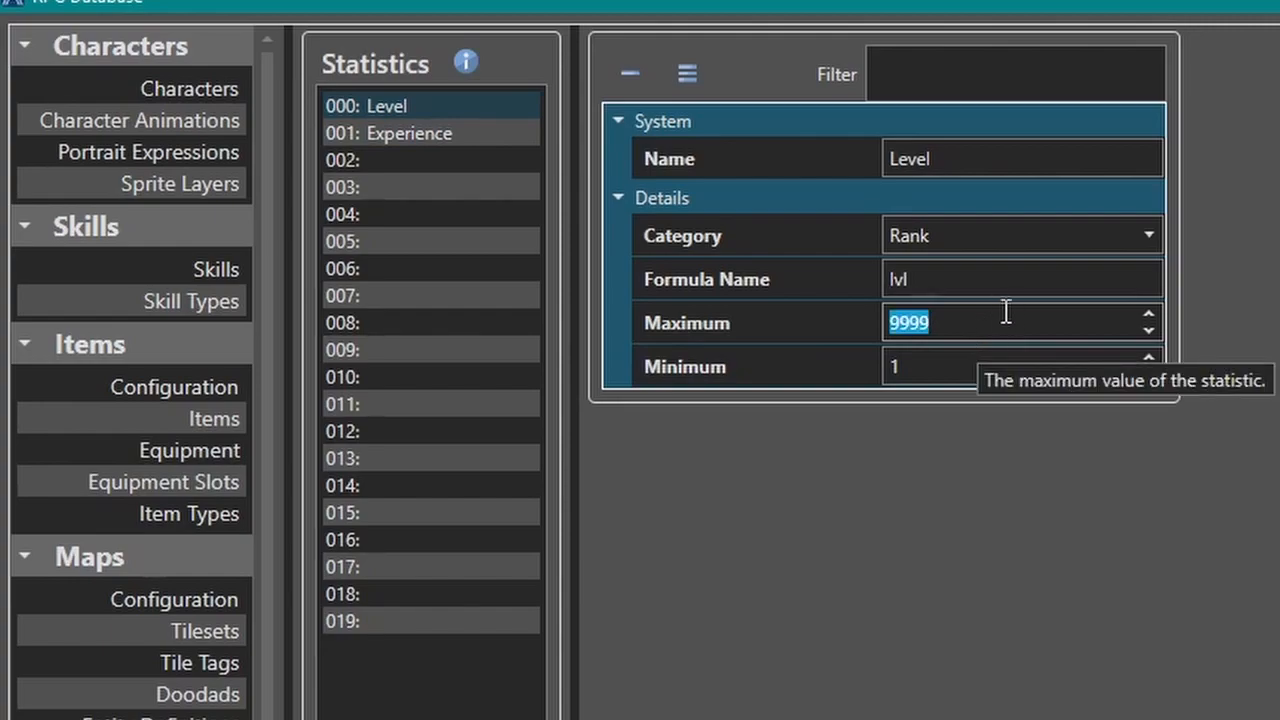
type("50")
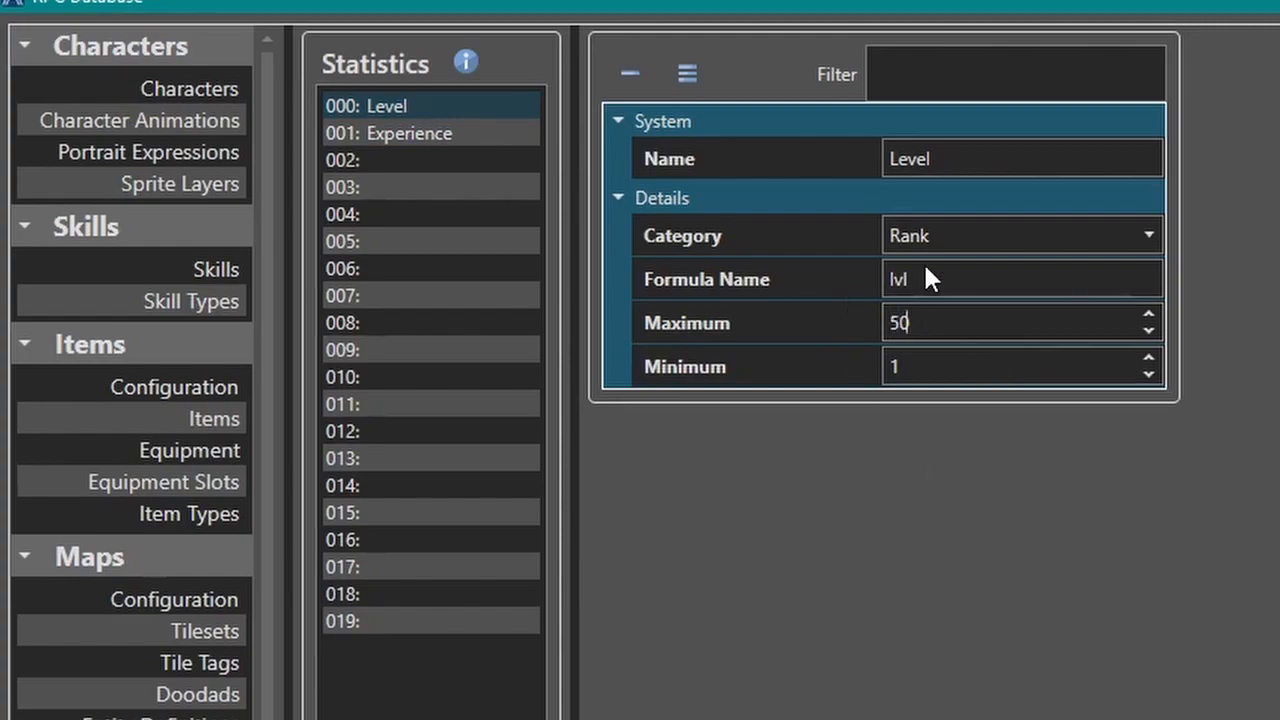
left_click(405, 100)
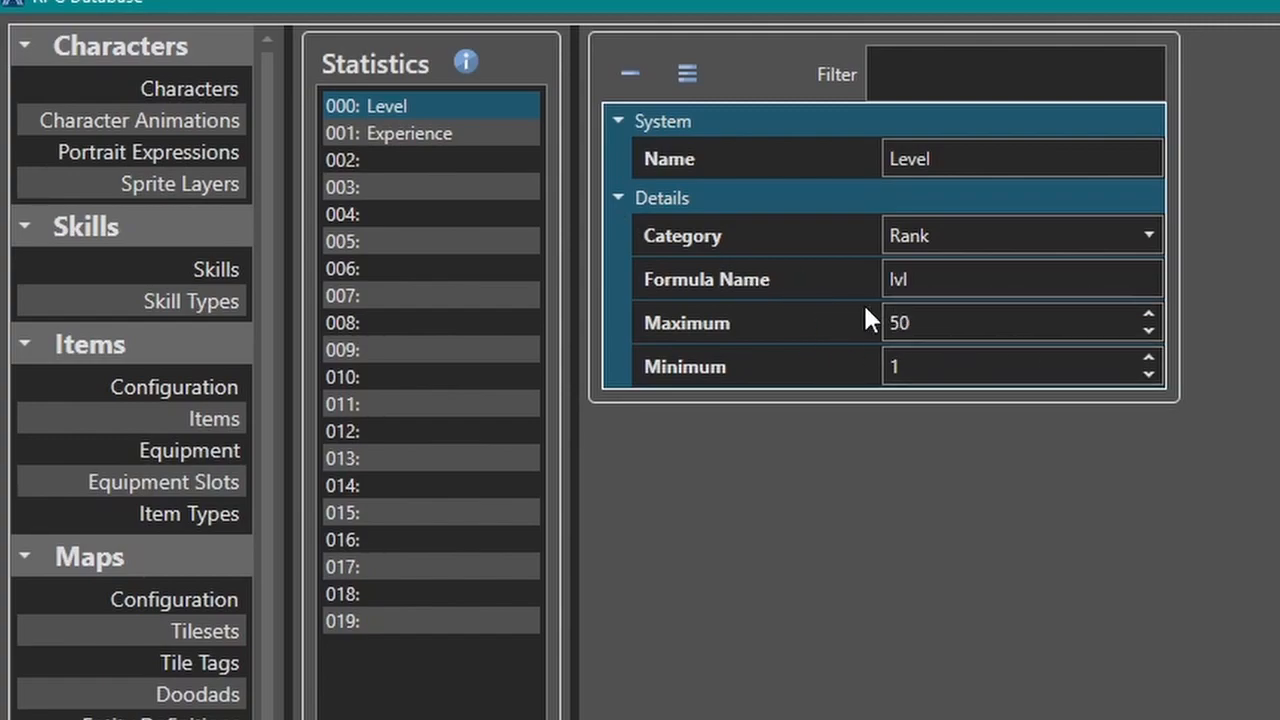
left_click(412, 134)
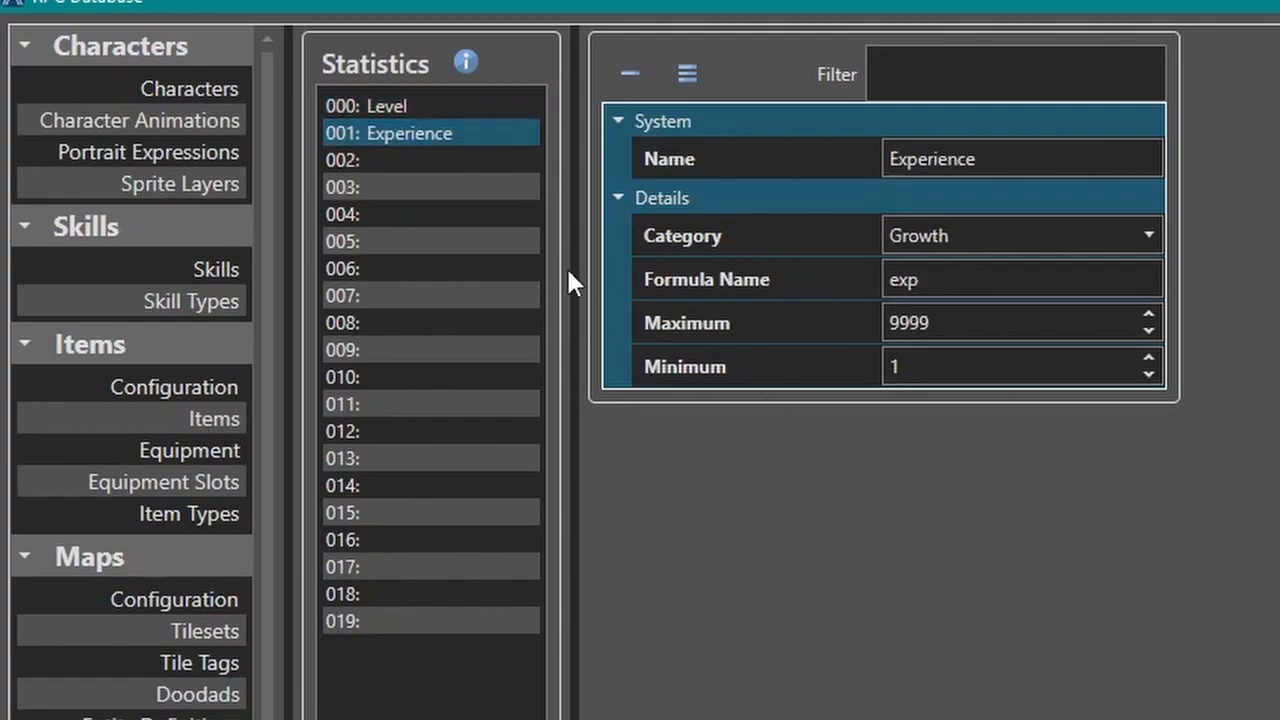
left_click(399, 106)
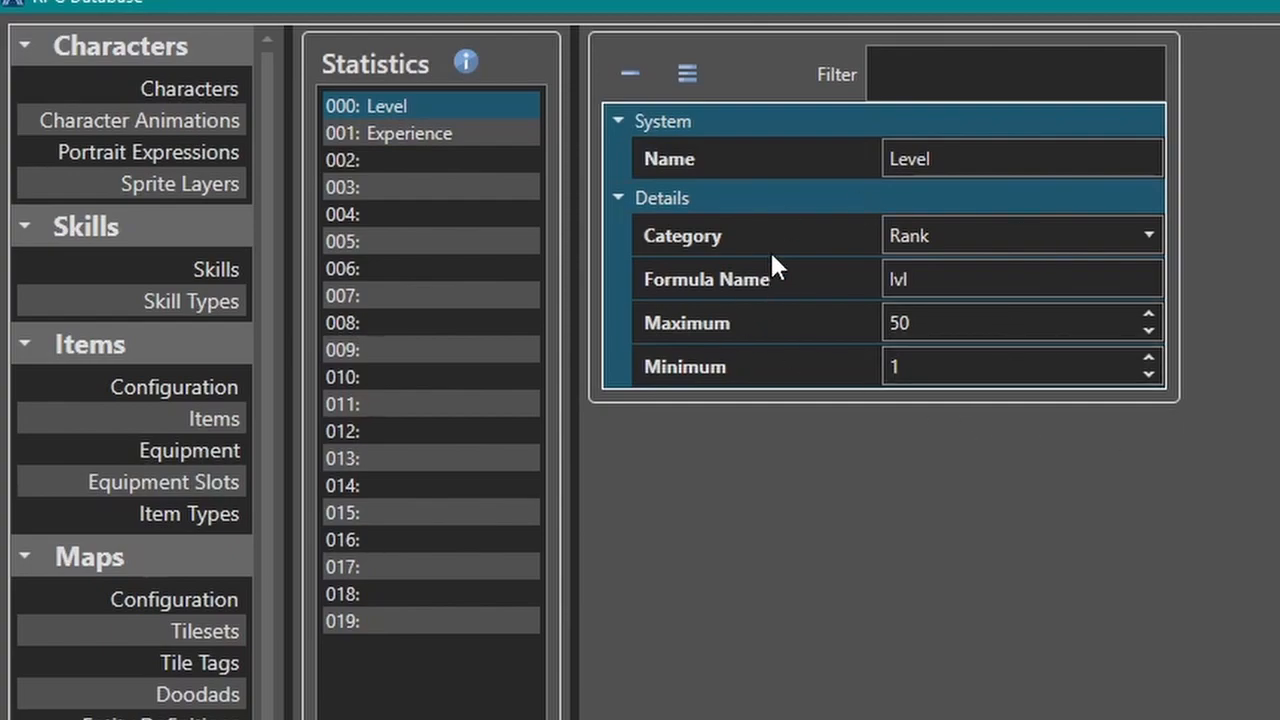
left_click(445, 135)
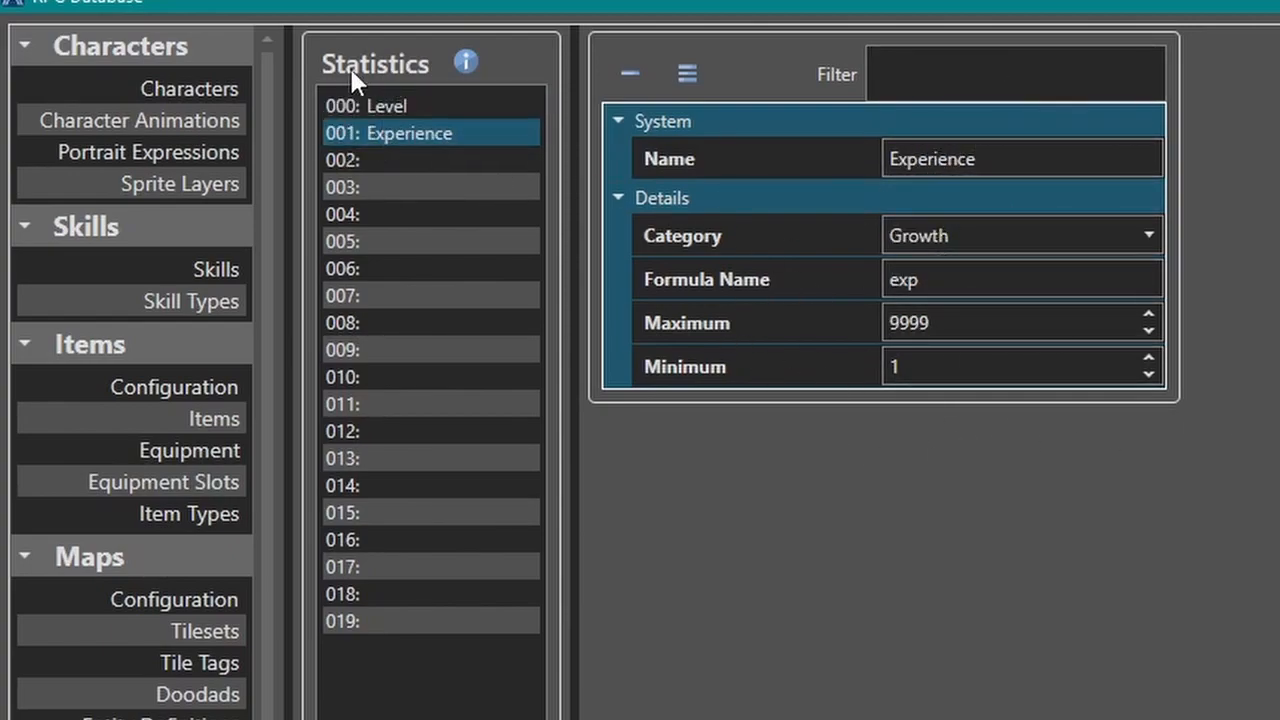
Step: Name the empty statistic 002 "HP"
left_click(415, 157)
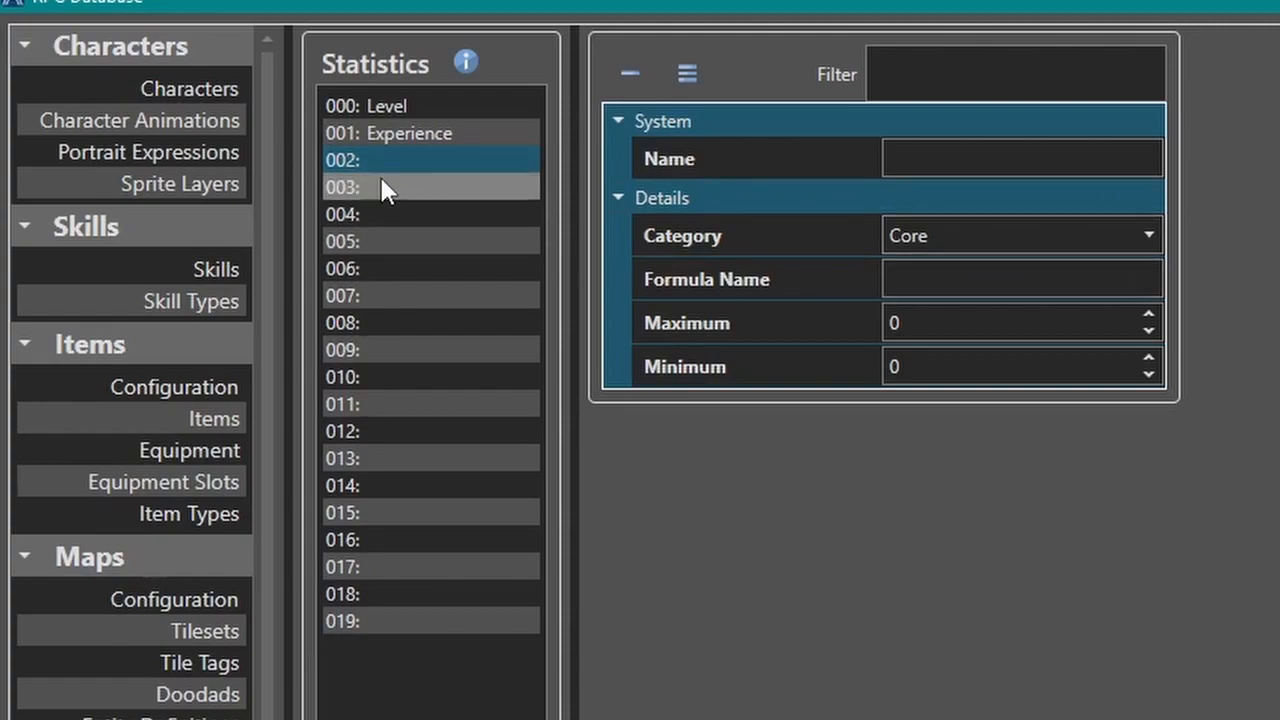
left_click(995, 159)
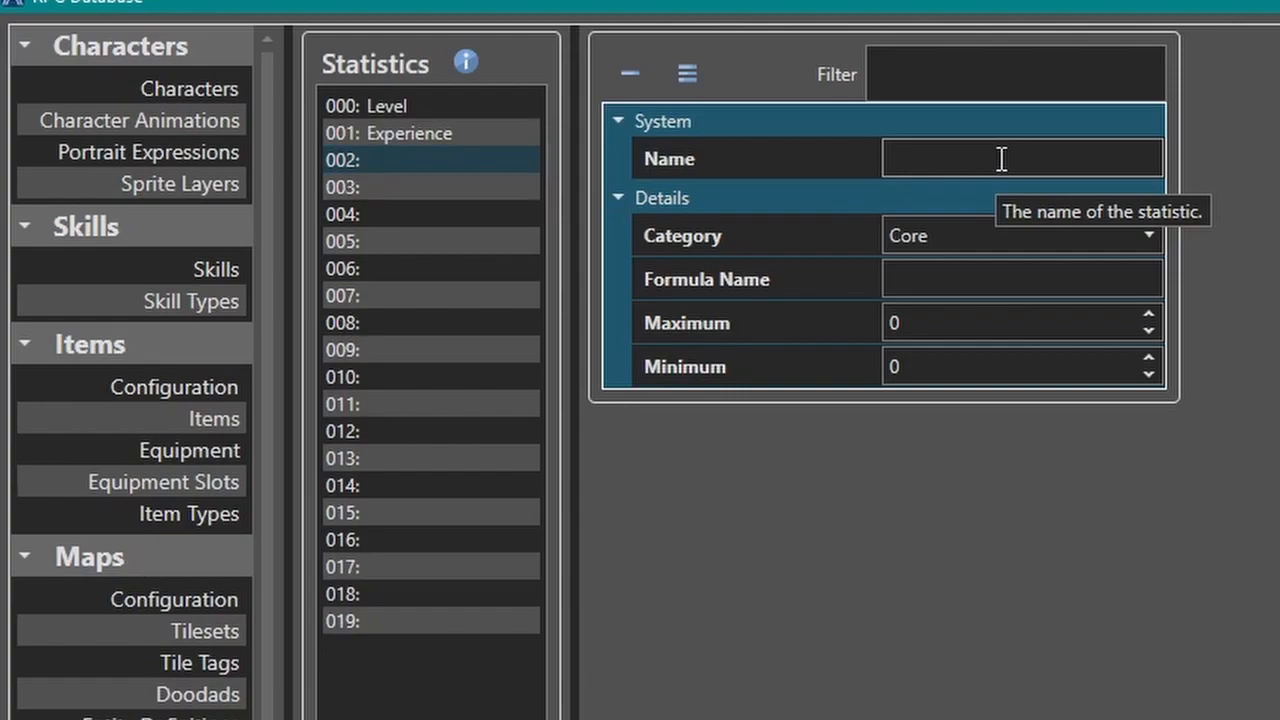
type("HP")
Step: Set the HP statistic's category to Store and its formula name to "hp"
left_click(978, 236)
left_click(991, 236)
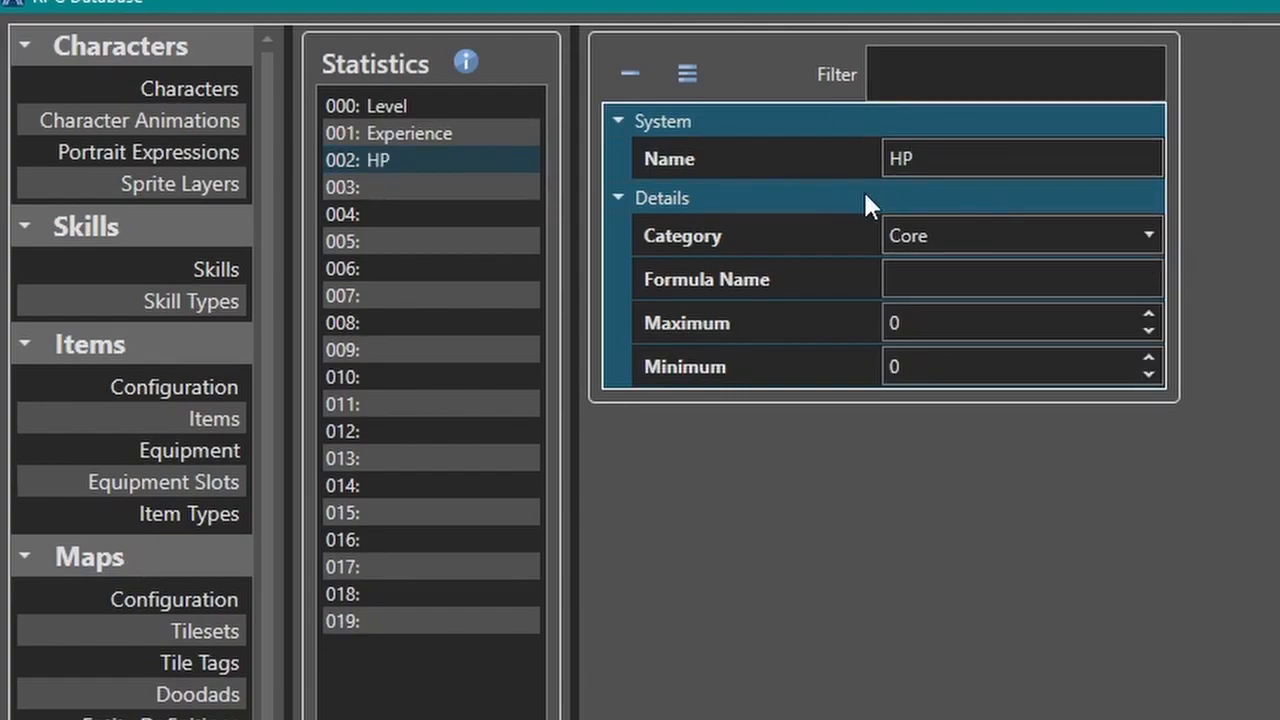
left_click(927, 237)
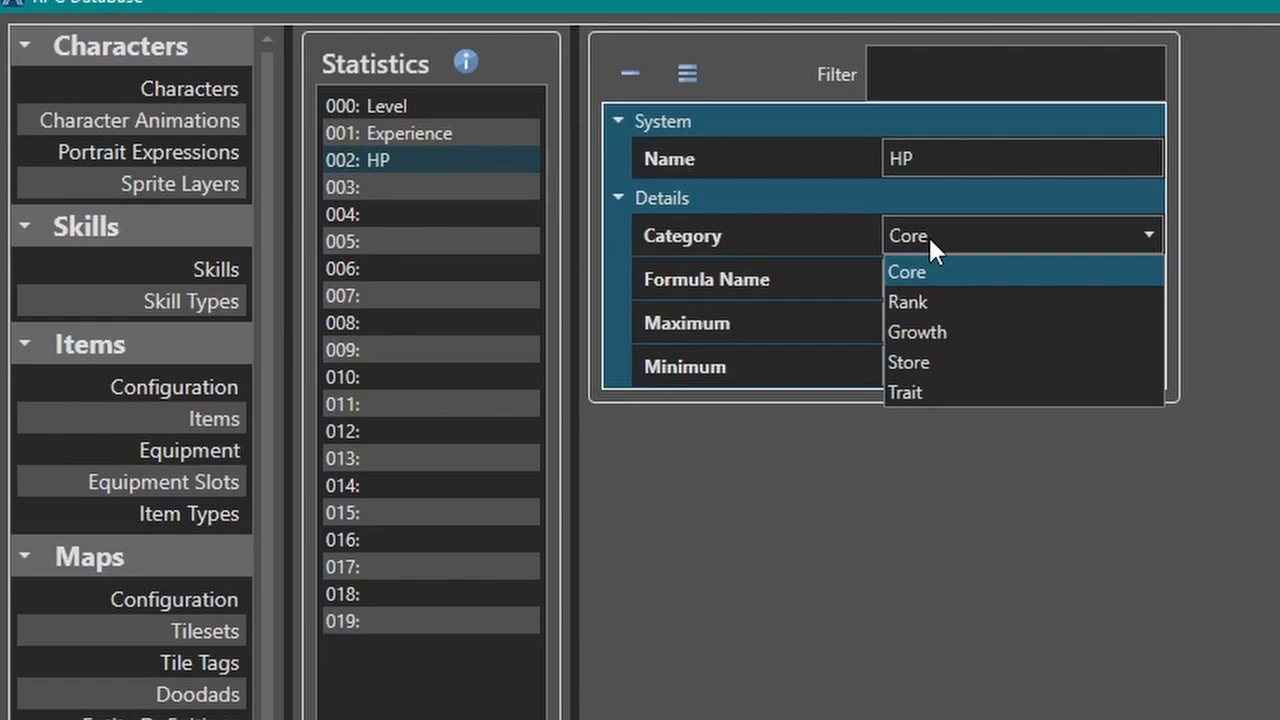
left_click(940, 364)
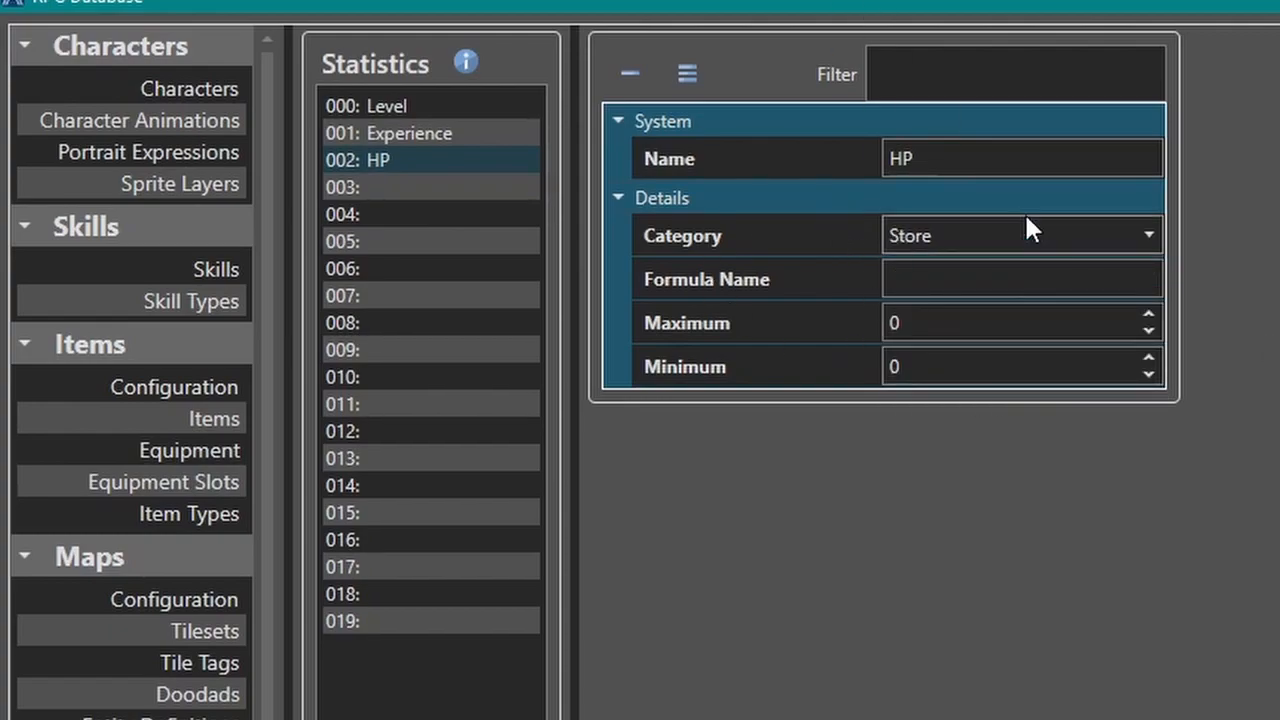
left_click(958, 282)
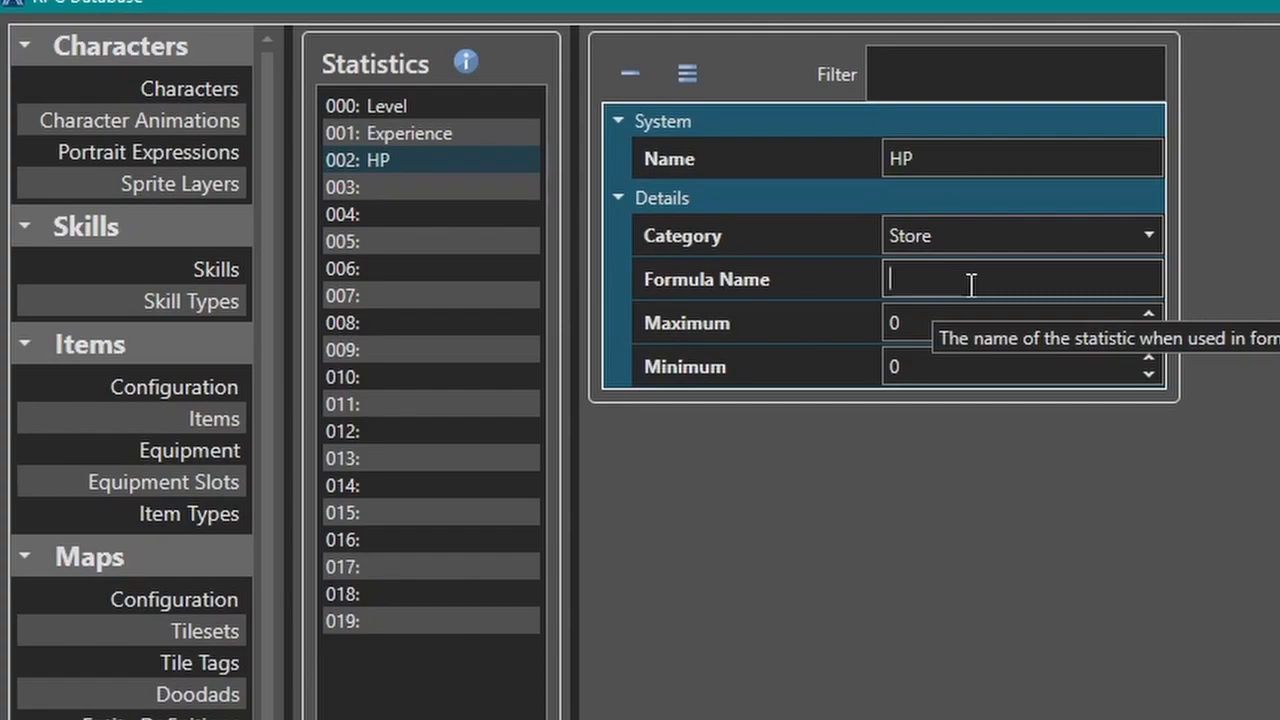
type("hp")
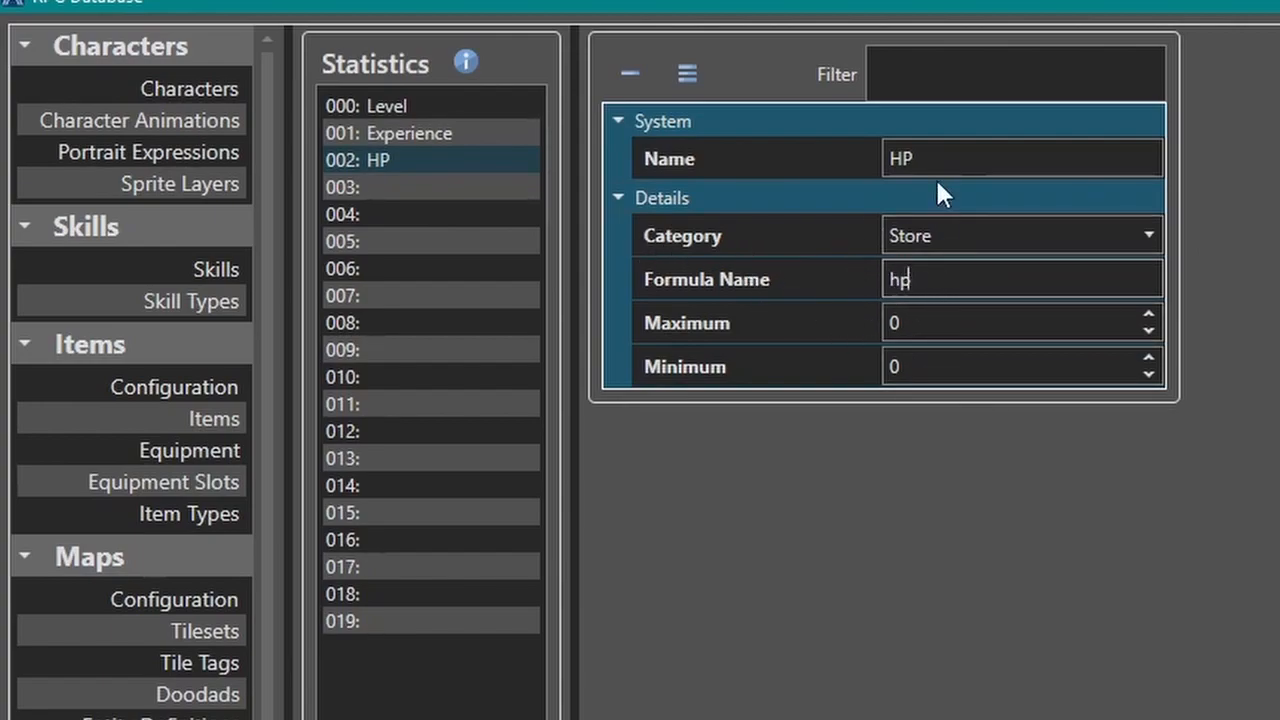
Step: Set the HP statistic's maximum to 9999 and its minimum to 100
left_click(960, 325)
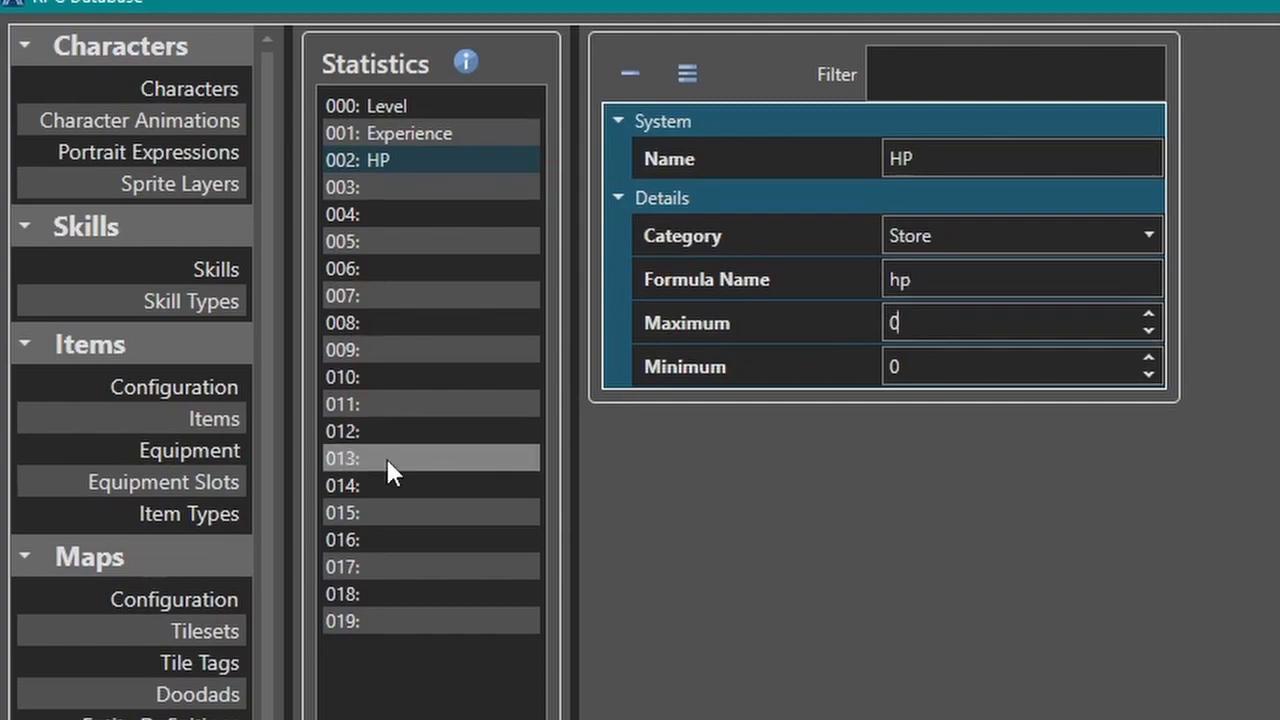
double_click(935, 326)
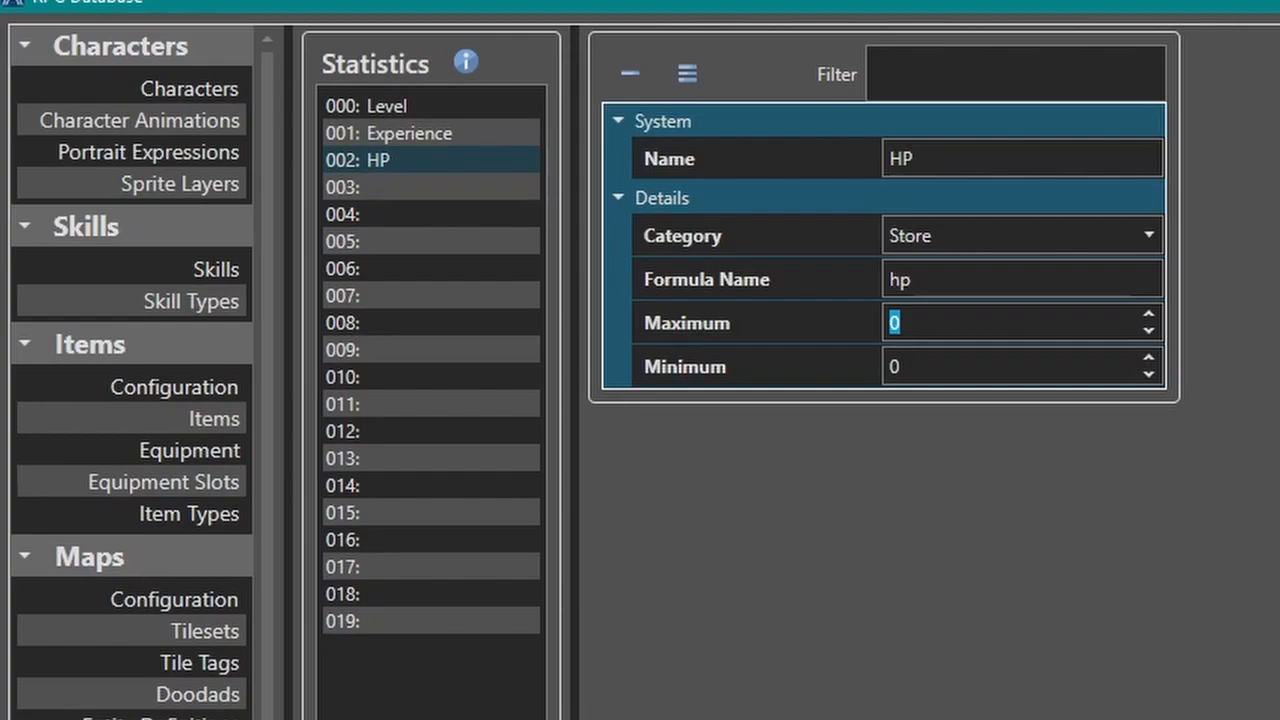
type("9999")
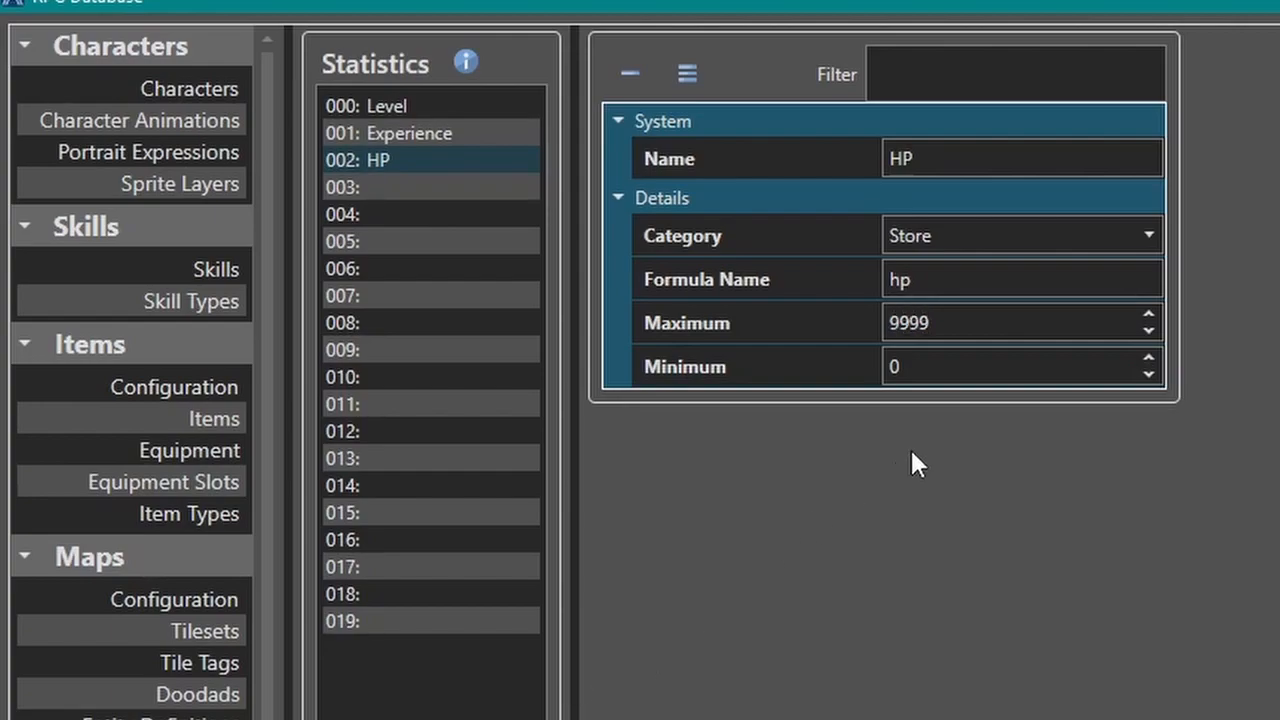
double_click(1009, 362)
type("100")
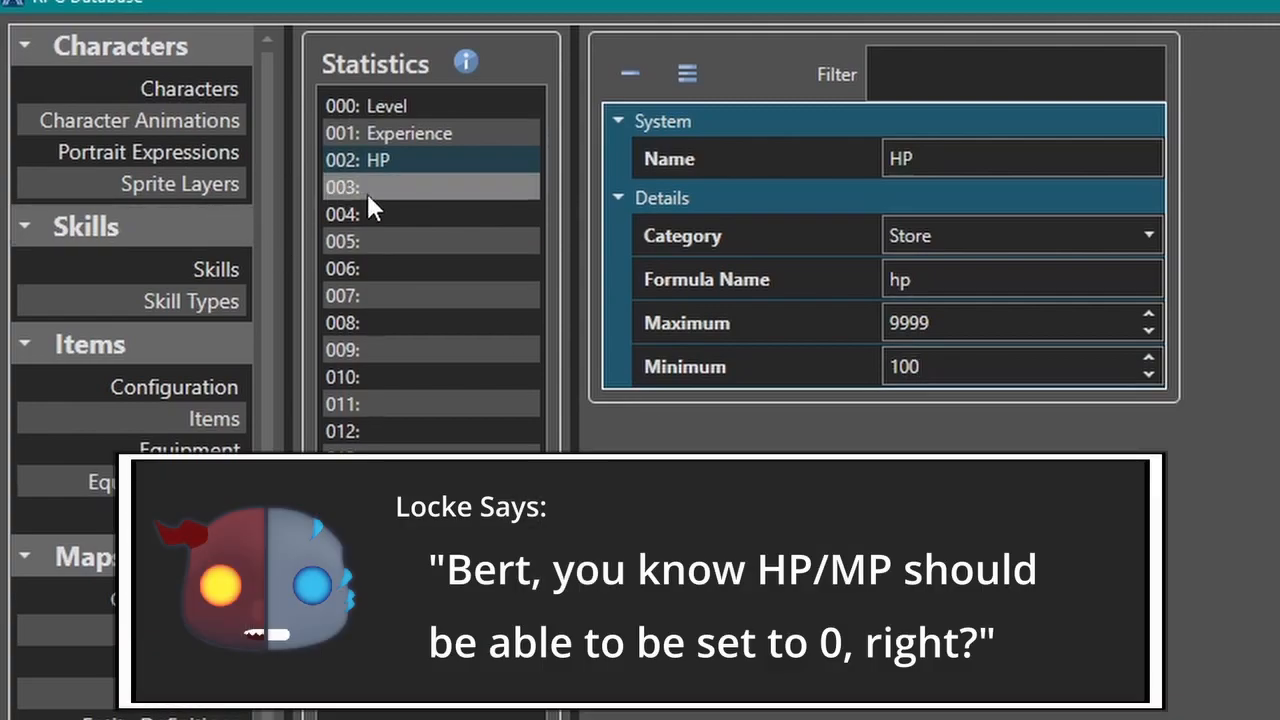
Step: Define statistic 003 as "MP" with the formula name "mp" and the Store category
left_click(366, 191)
left_click(908, 157)
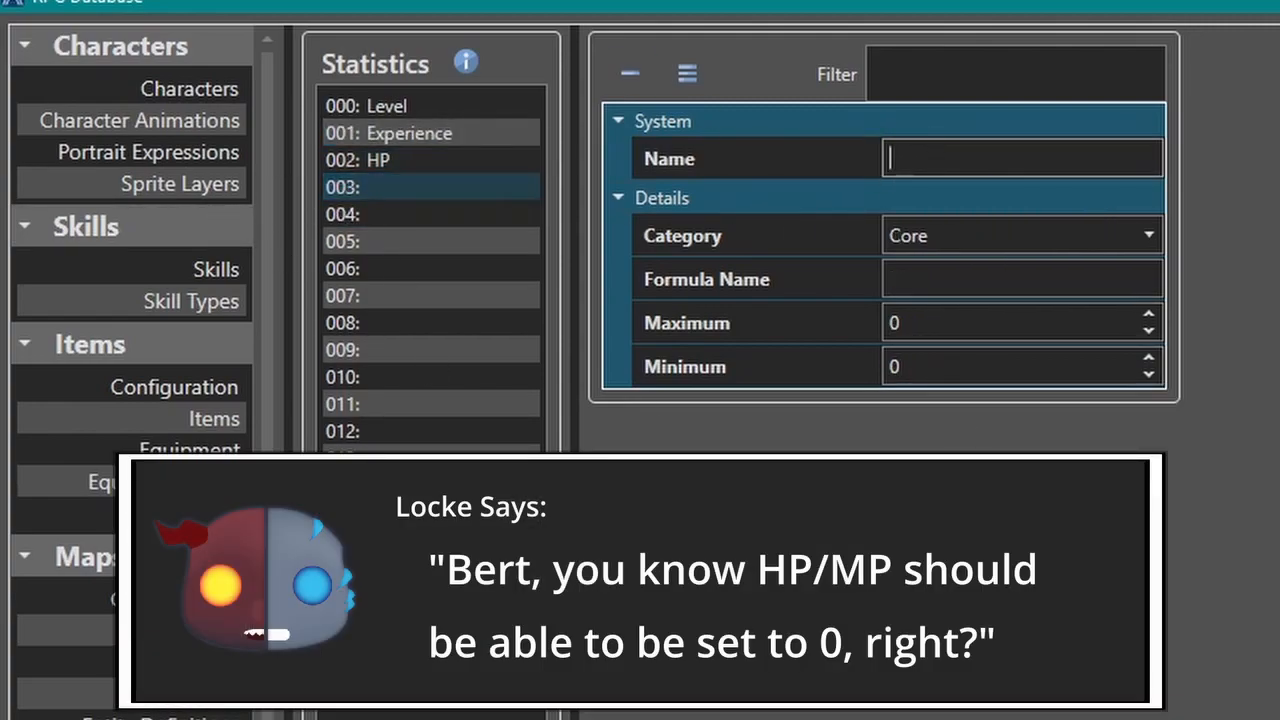
type("MP")
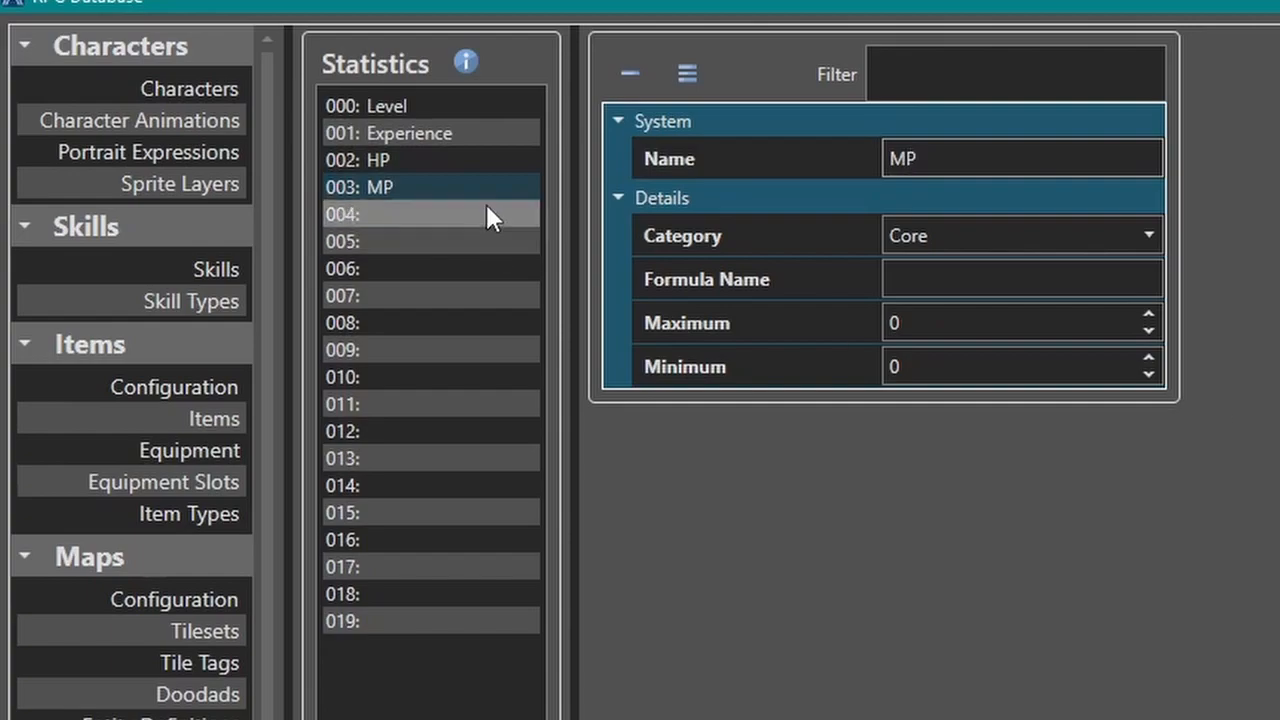
left_click(979, 283)
type("mp")
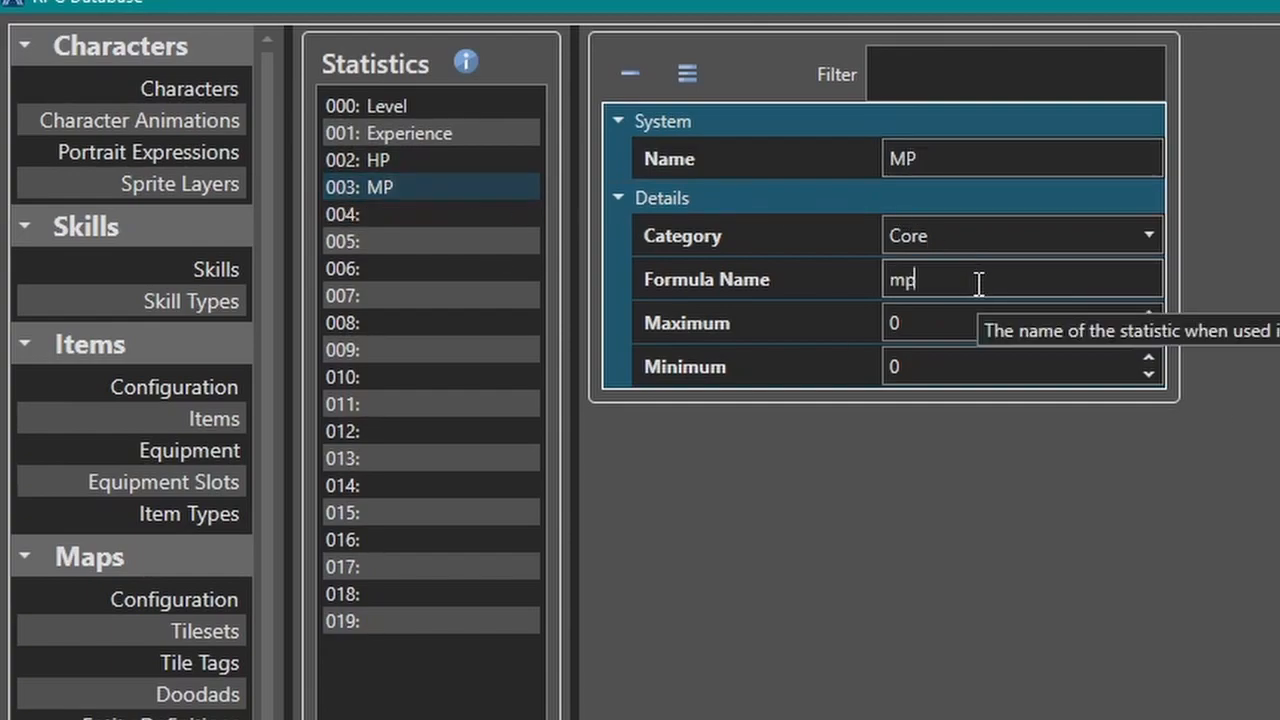
left_click(970, 239)
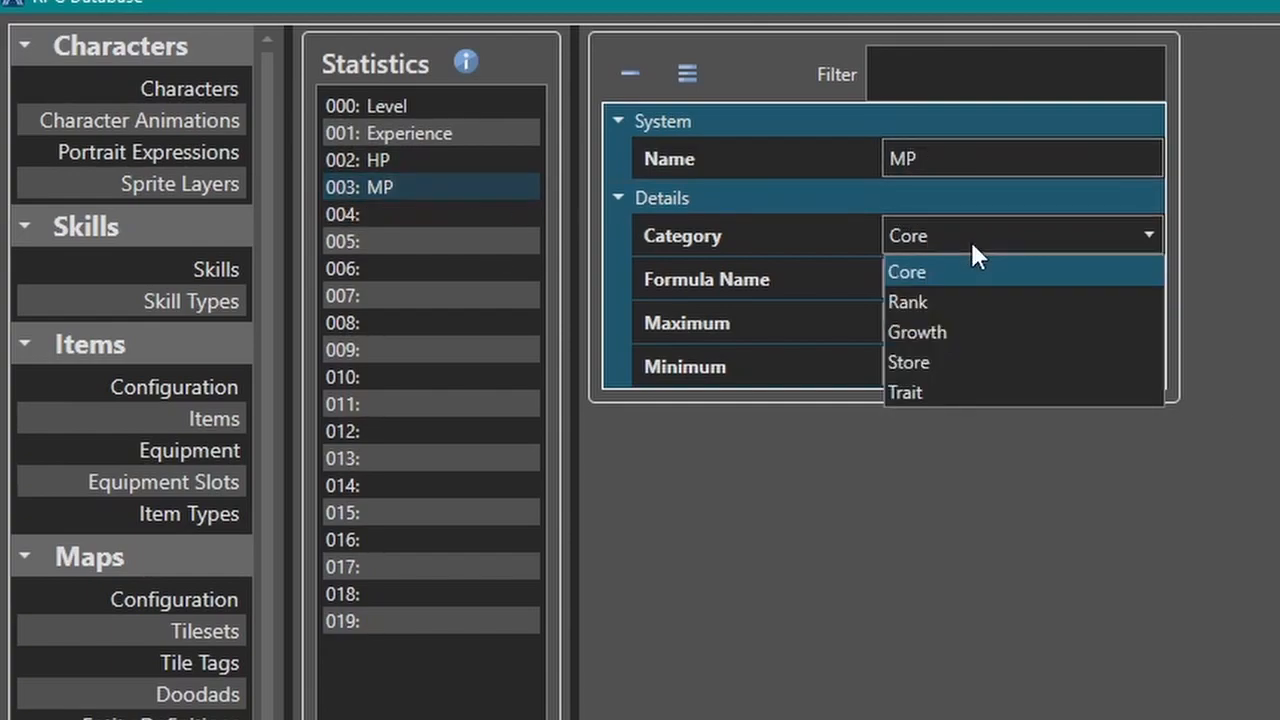
left_click(934, 362)
Step: Set the MP statistic's maximum to 999 and its minimum to 10
left_click(950, 317)
type("999")
left_click(946, 364)
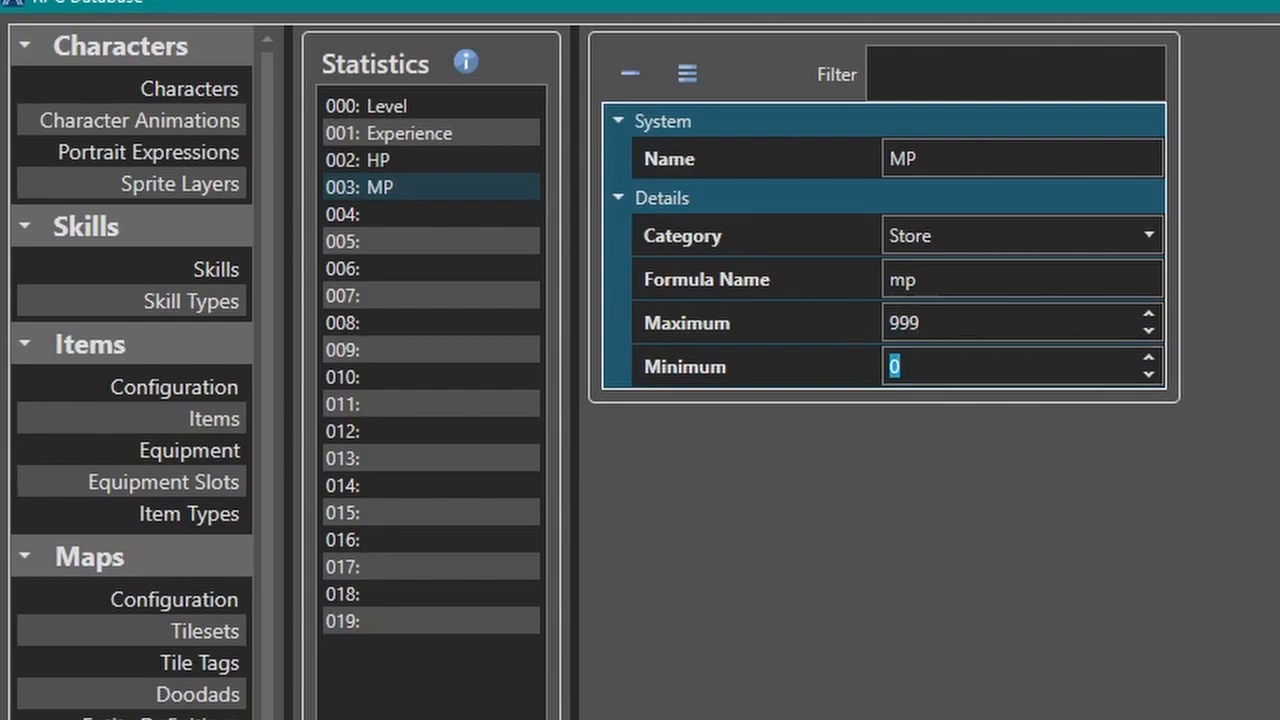
type("10")
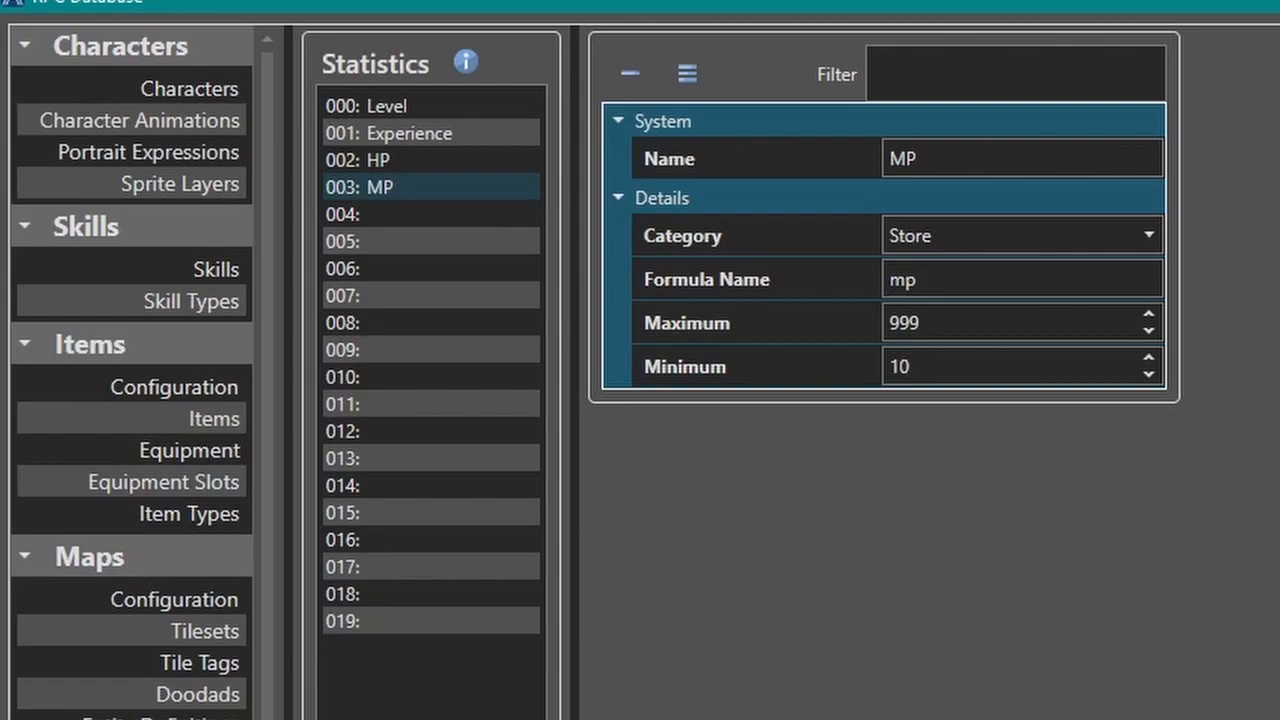
Step: Define statistic 004 as "Strength" with the Core category and the formula name "str"
left_click(425, 212)
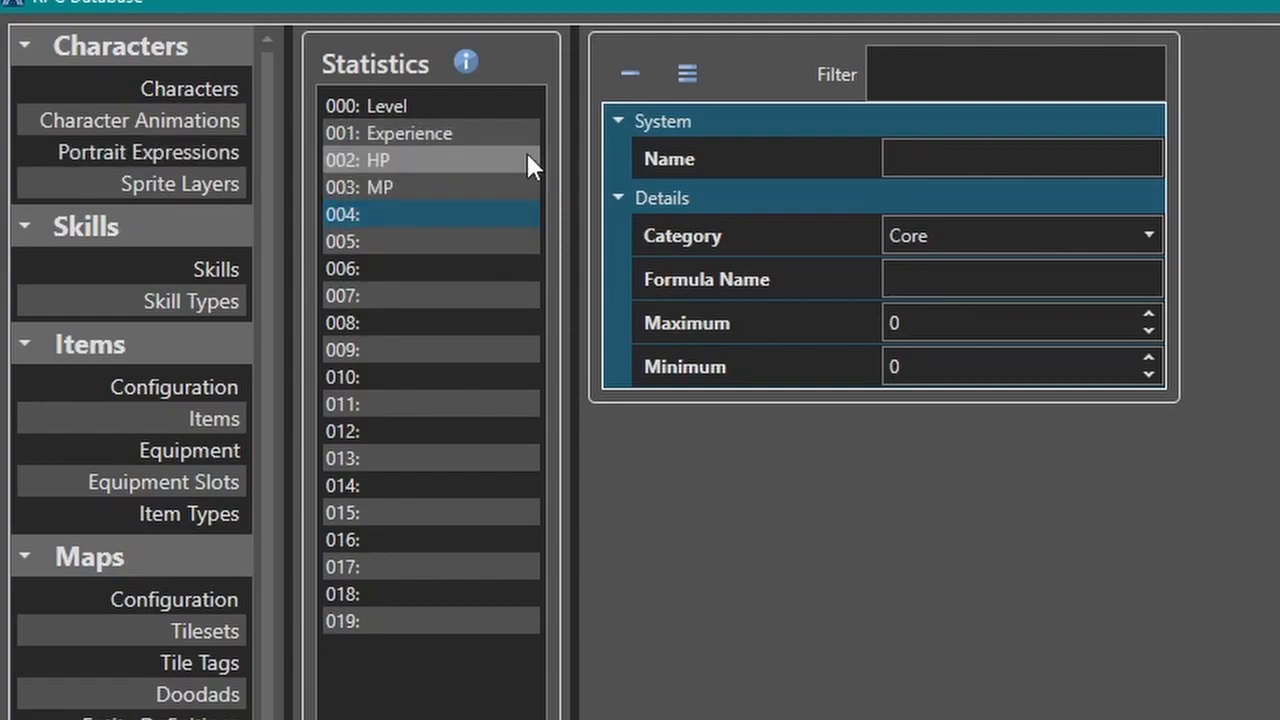
left_click(954, 166)
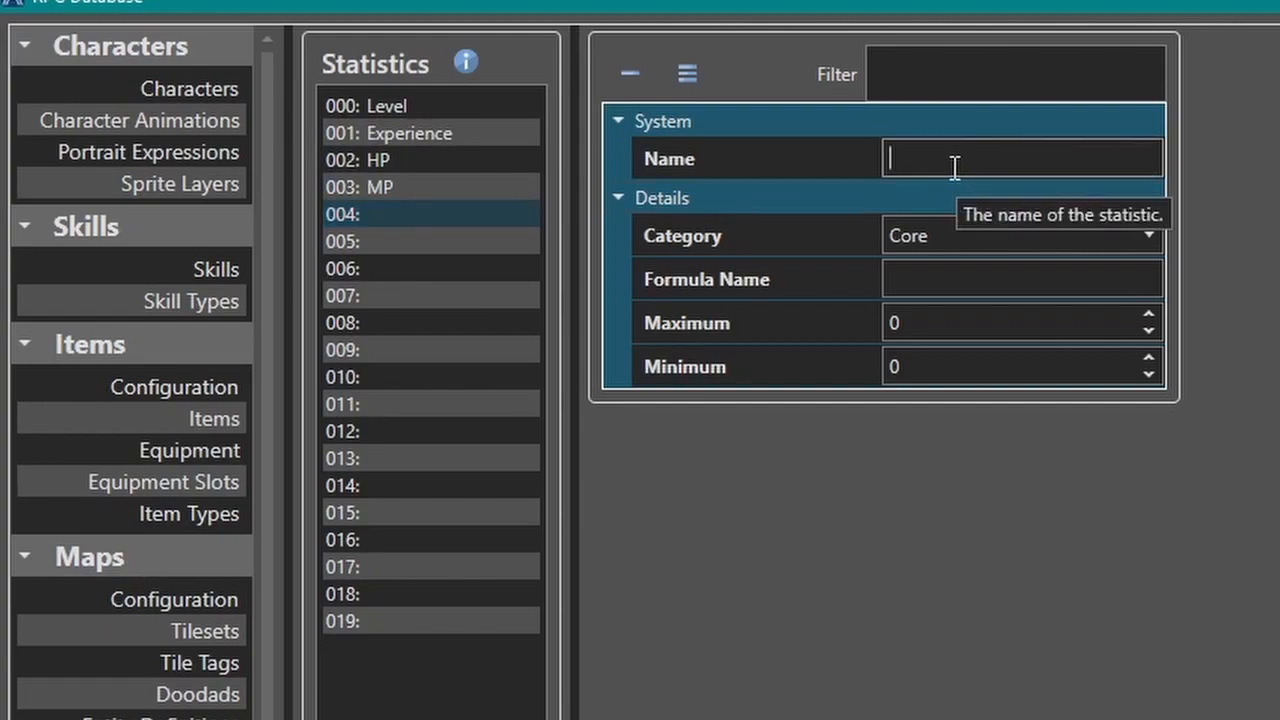
type("Strength")
left_click(955, 245)
left_click(955, 271)
left_click(949, 277)
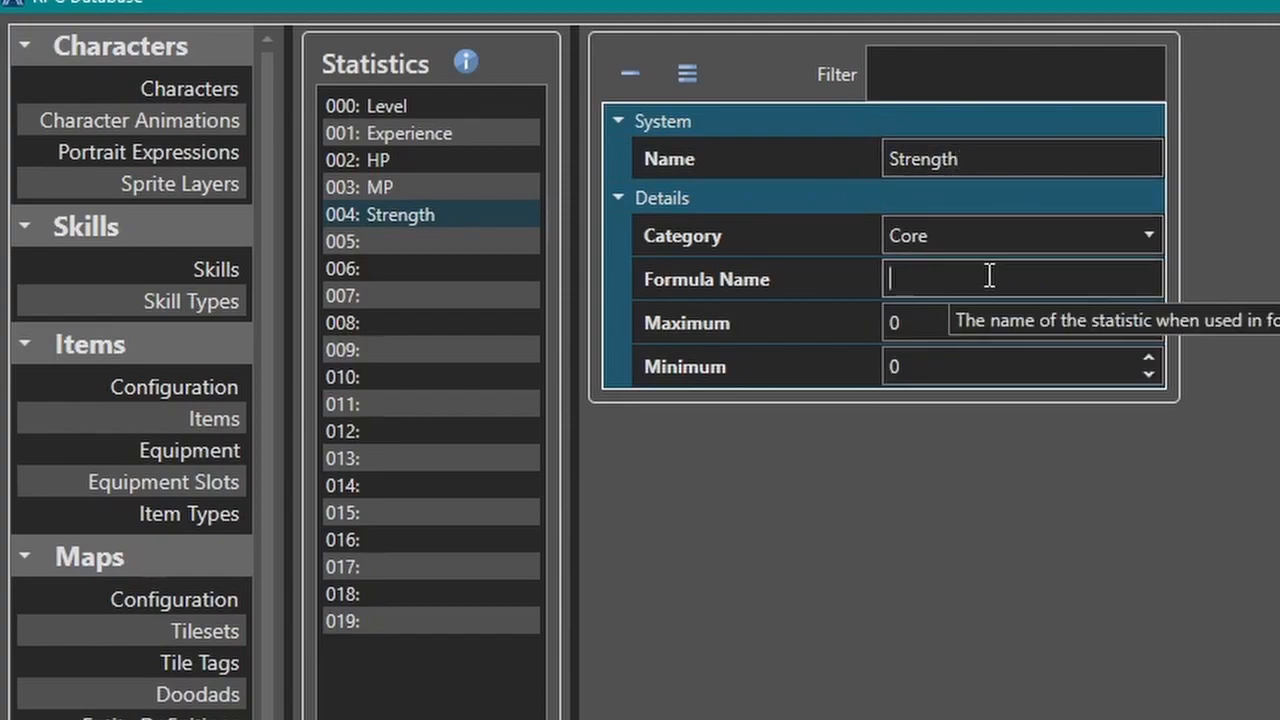
type("str")
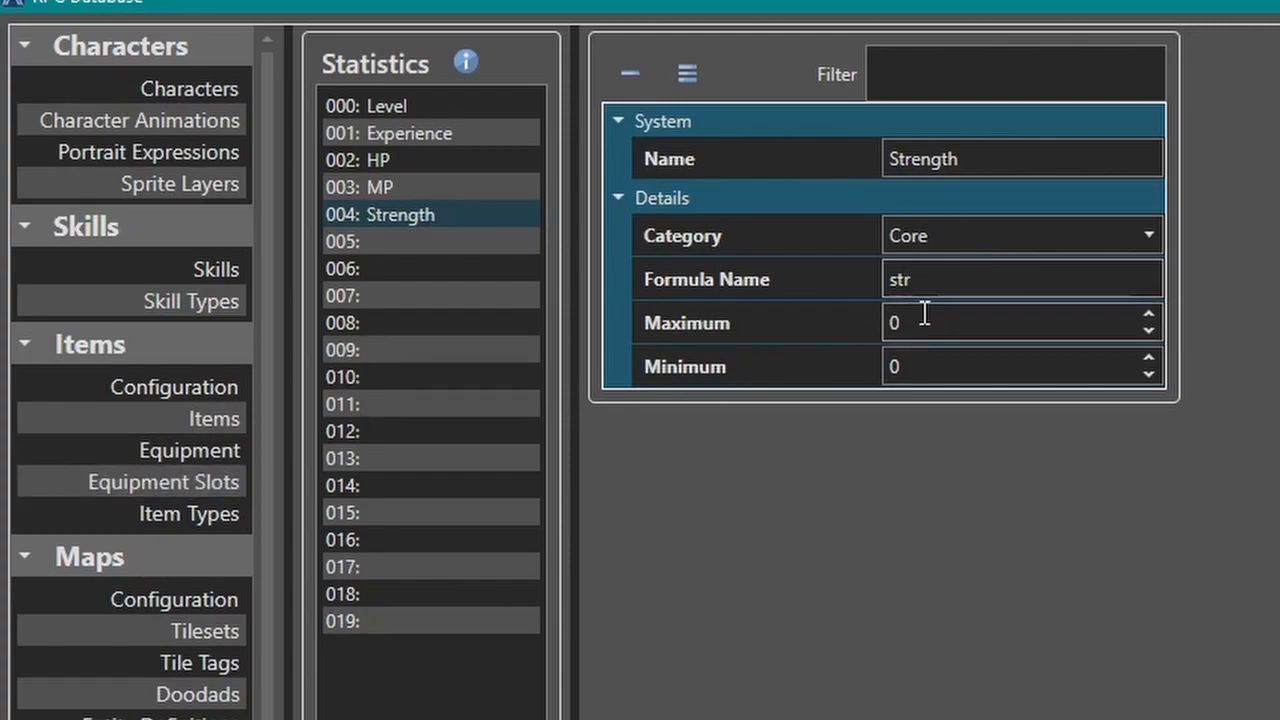
Step: Set the Strength statistic's maximum to 255 and its minimum to 10
key("Tab")
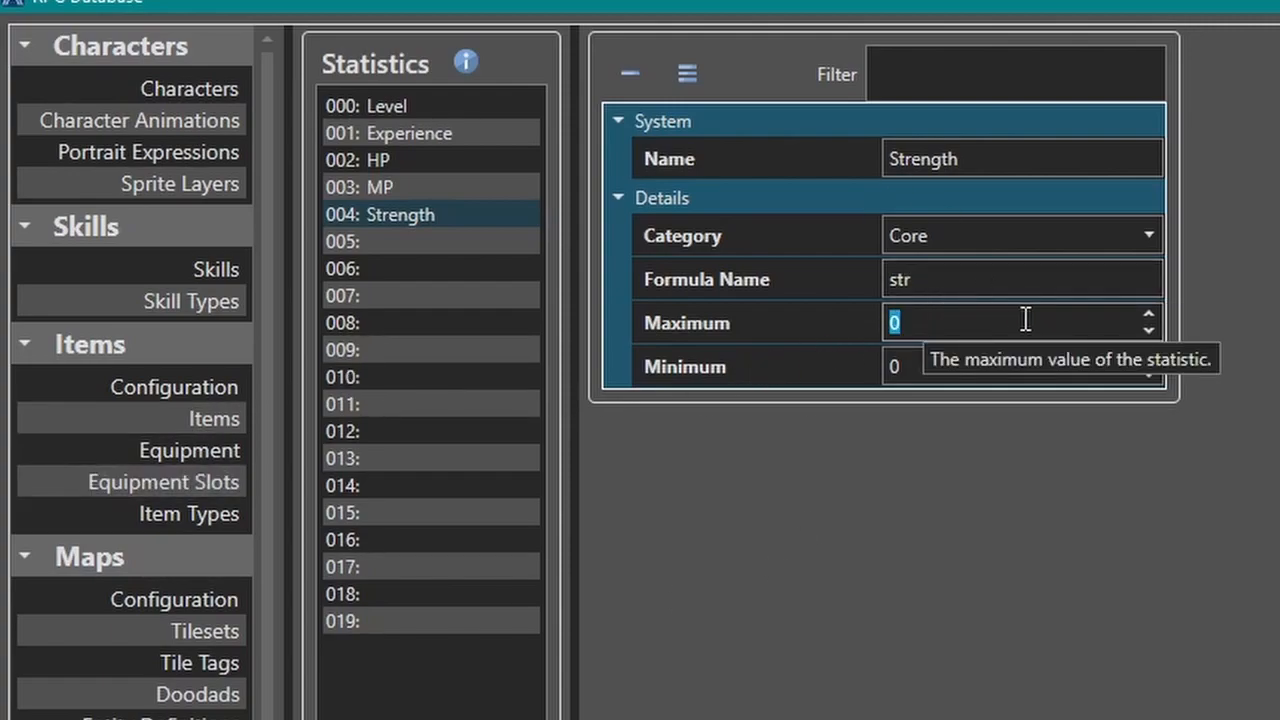
type("255")
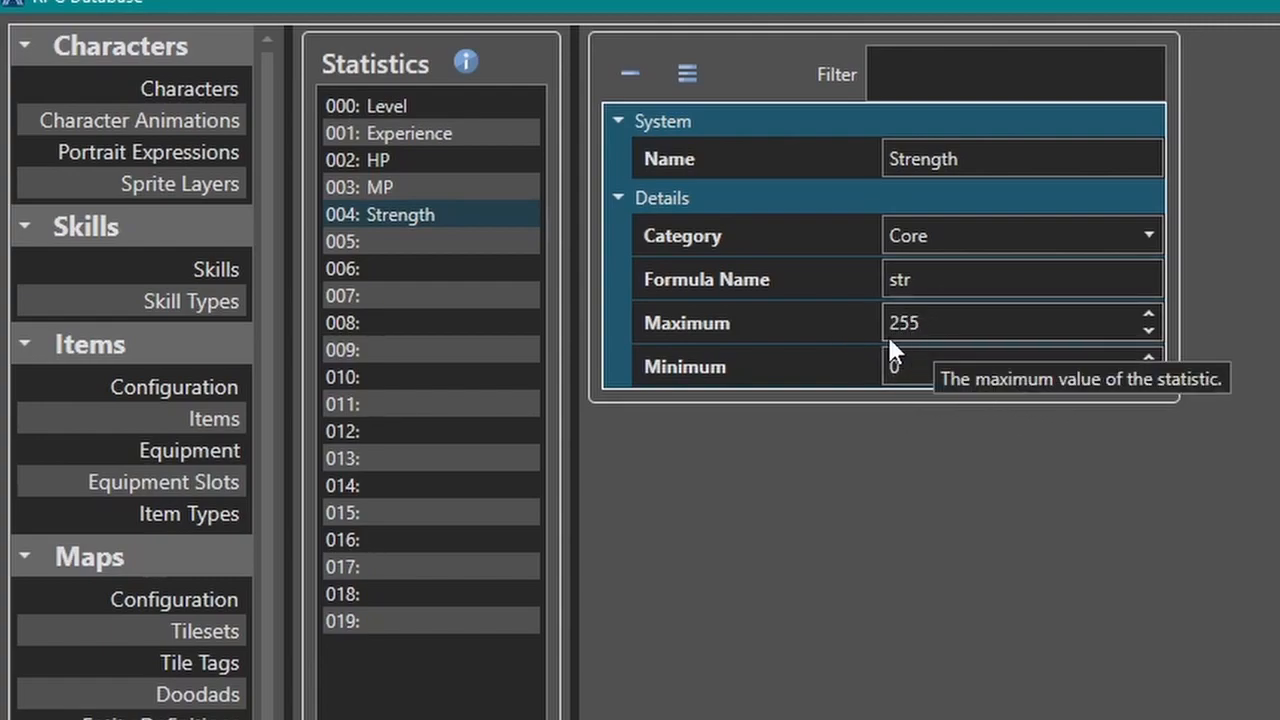
double_click(929, 366)
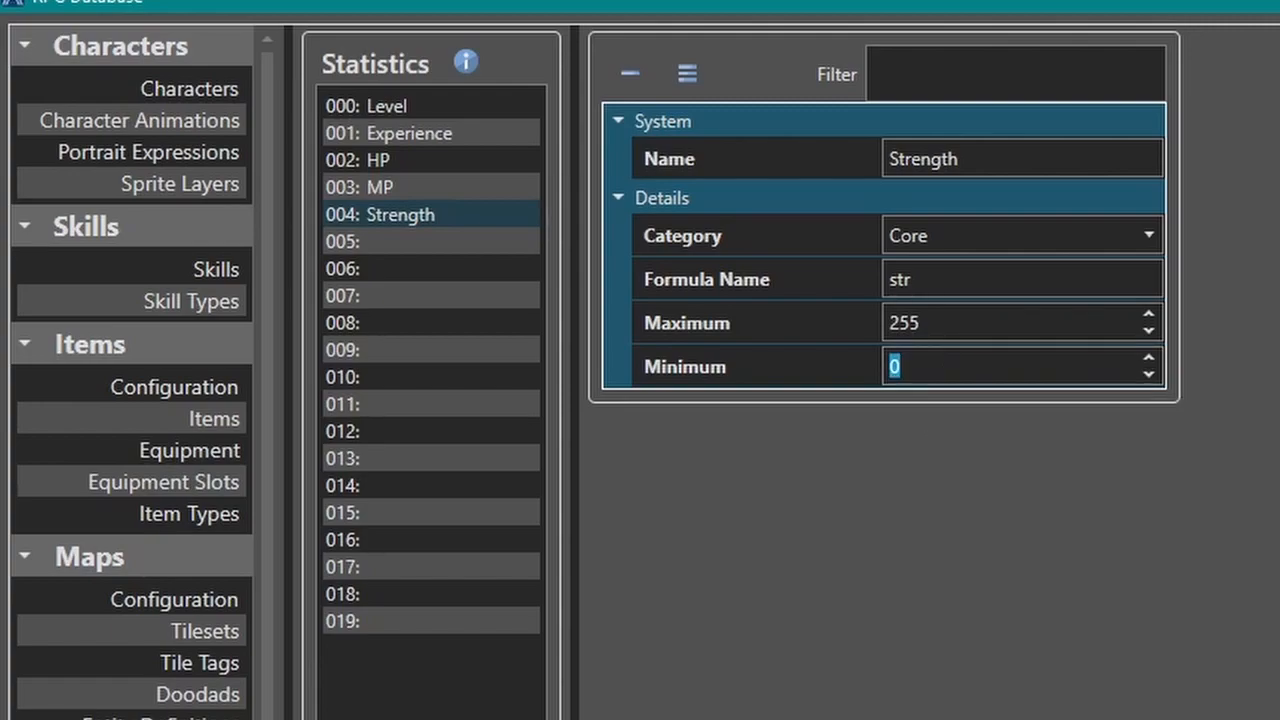
type("10")
Step: Define statistic 005 as "Vitality" with the Core category and the formula name "vit"
left_click(415, 241)
left_click(996, 158)
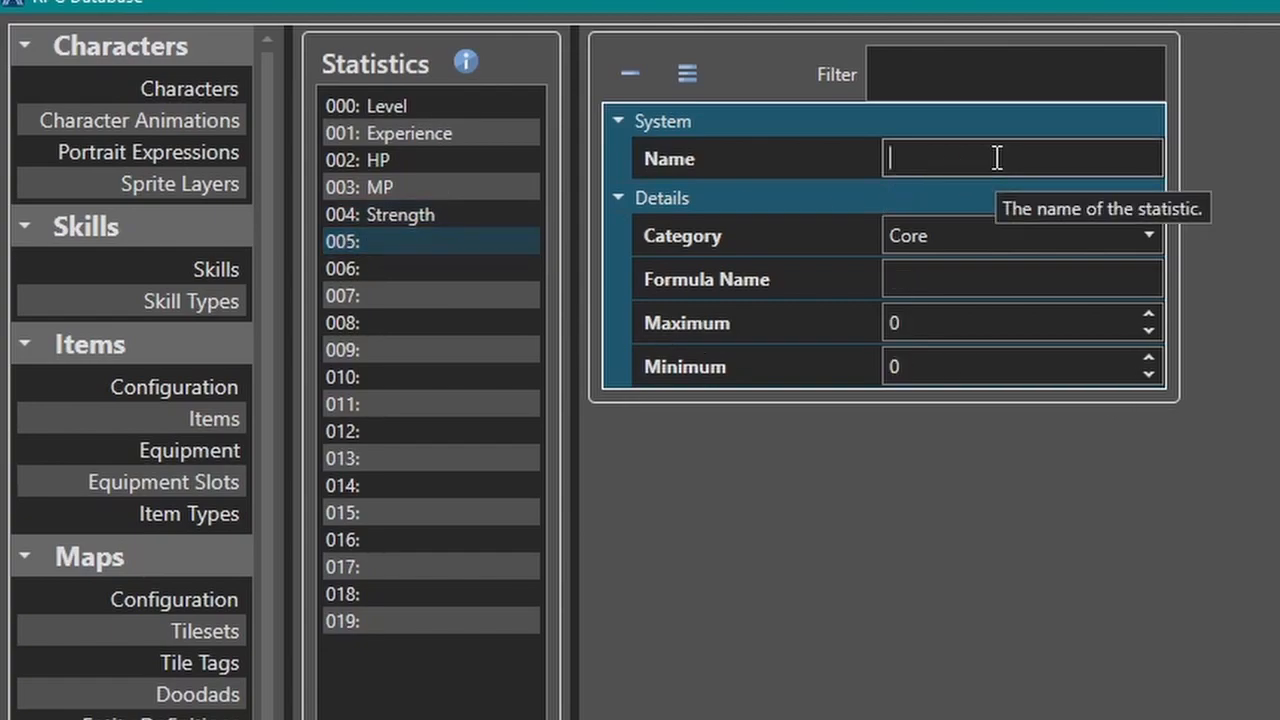
type("Vitality")
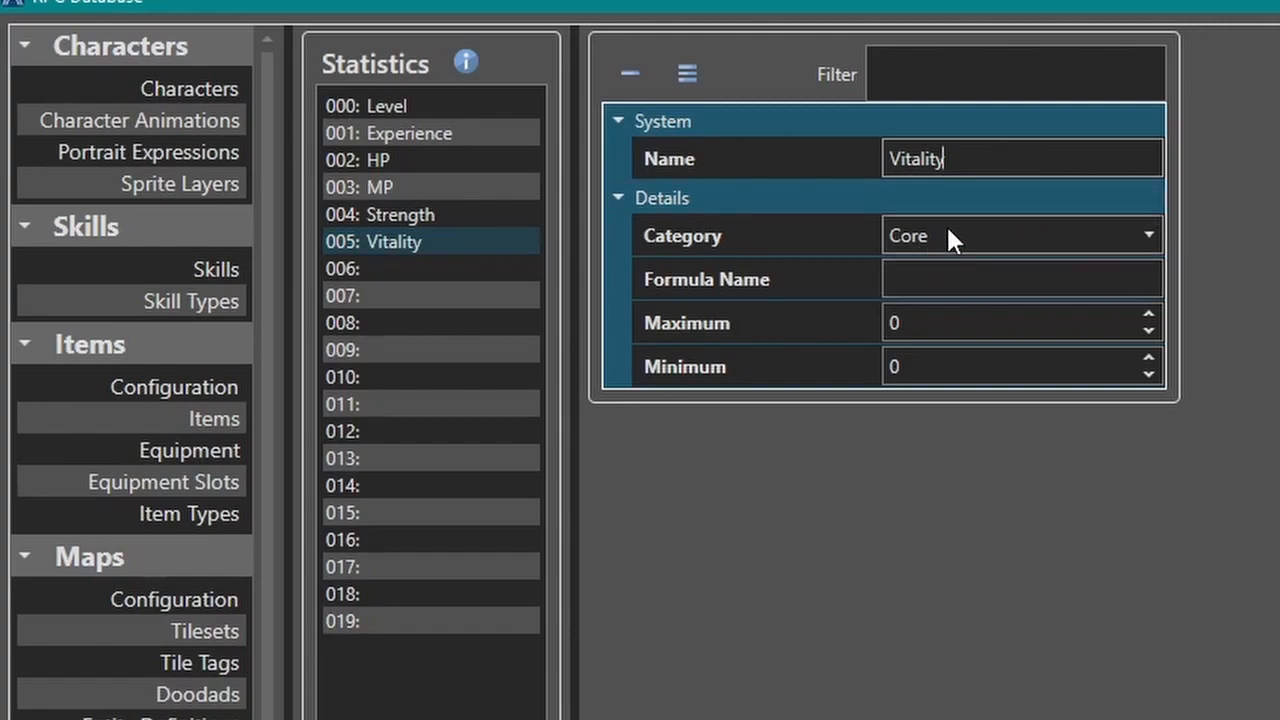
left_click(895, 238)
left_click(914, 236)
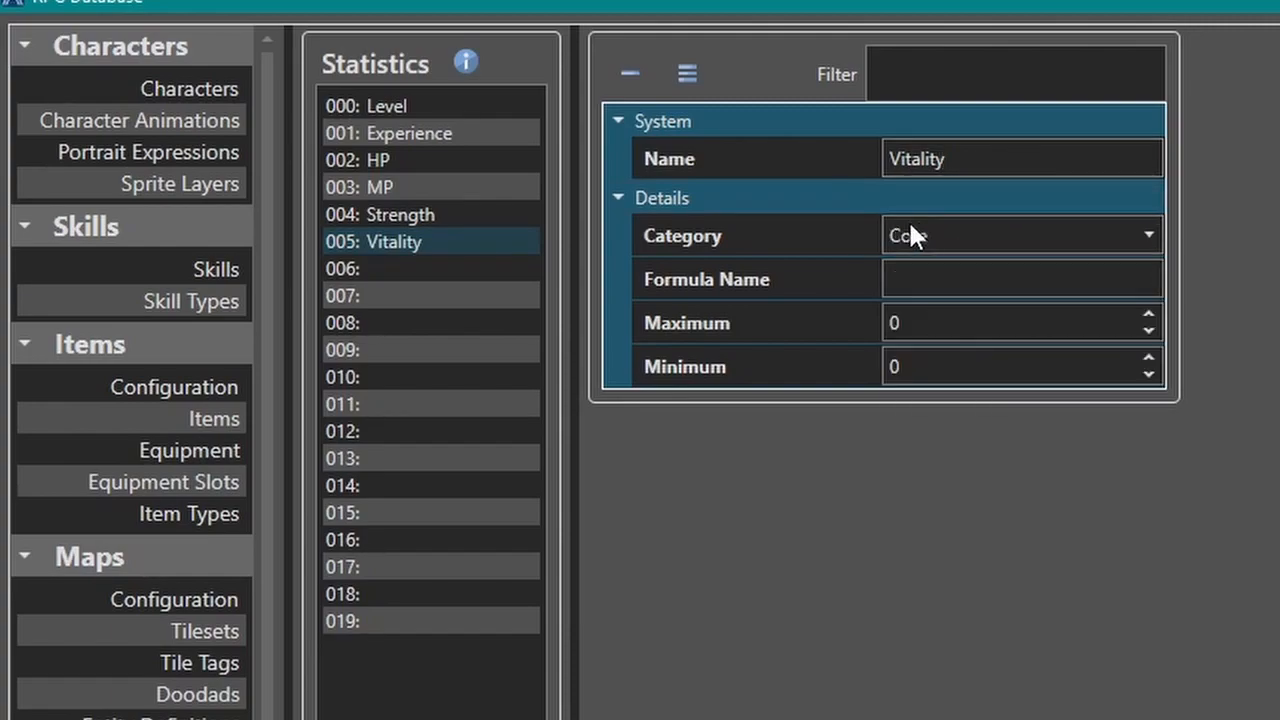
left_click(393, 218)
left_click(393, 243)
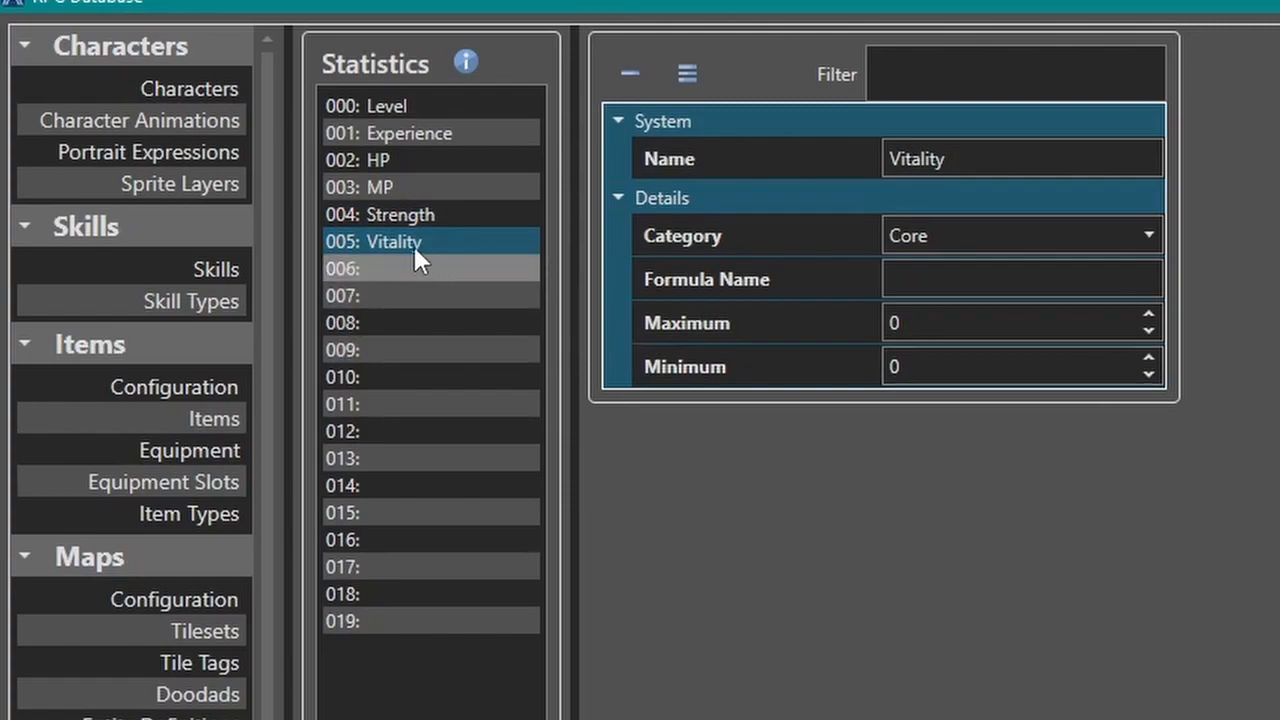
left_click(908, 276)
type("vit")
Step: Set the Vitality statistic's maximum to 255 and its minimum to 10
double_click(981, 323)
type("255")
double_click(922, 367)
type("10")
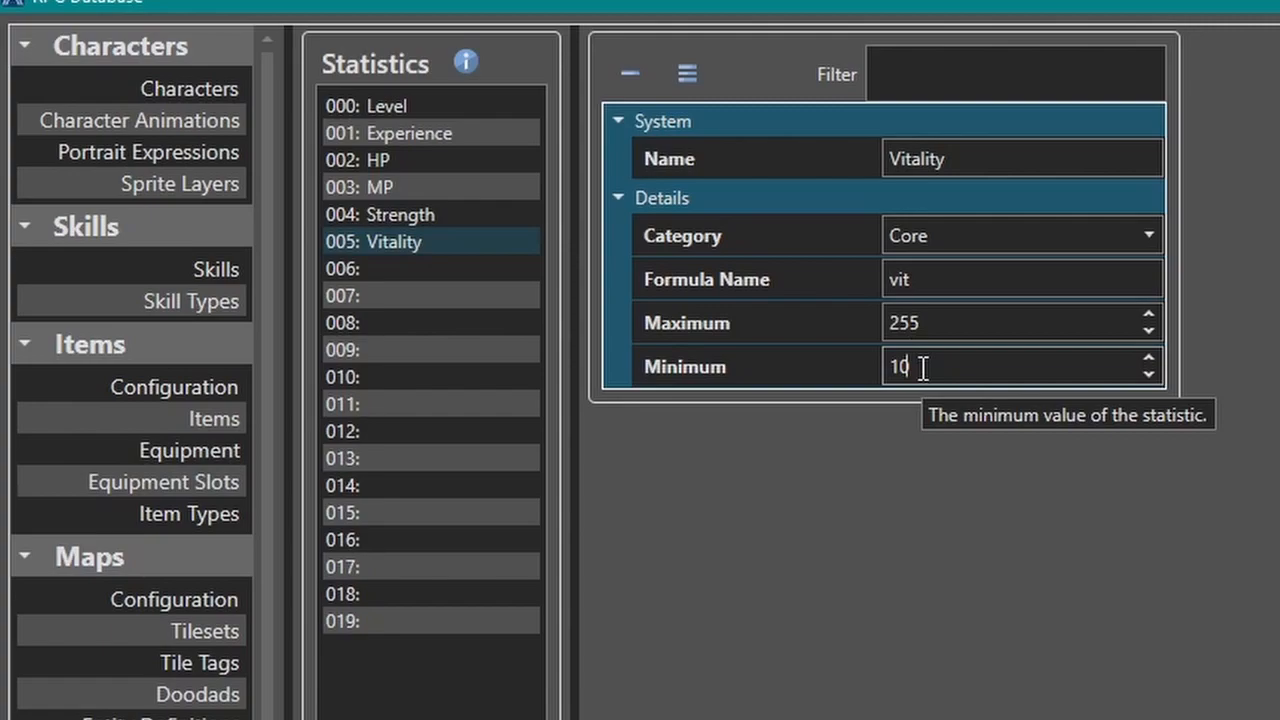
Step: Copy the Vitality statistic into the empty slots 006 and 007
right_click(403, 235)
left_click(446, 255)
left_click(426, 267)
right_click(426, 267)
left_click(512, 367)
left_click(421, 298)
right_click(423, 298)
left_click(505, 395)
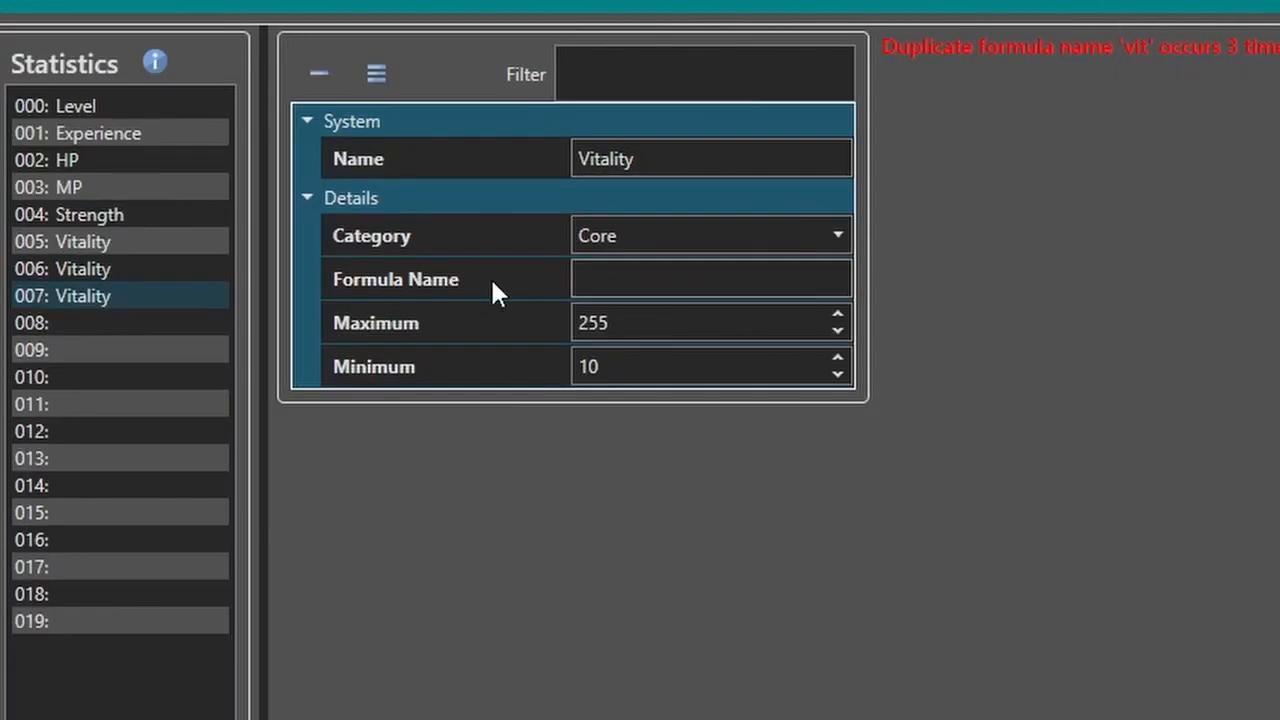
Step: Rename the copied statistic 006 to "Magic" and set its formula name to "mag"
left_click(94, 271)
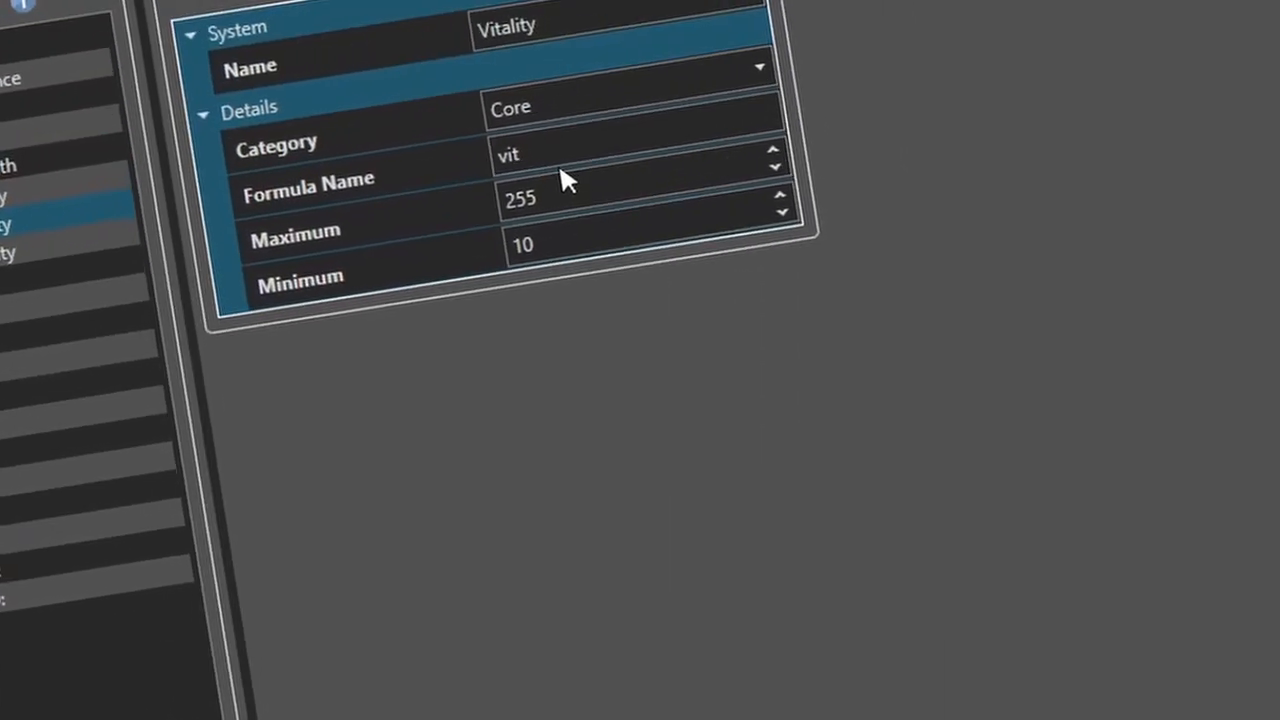
left_click(139, 250)
left_click(133, 266)
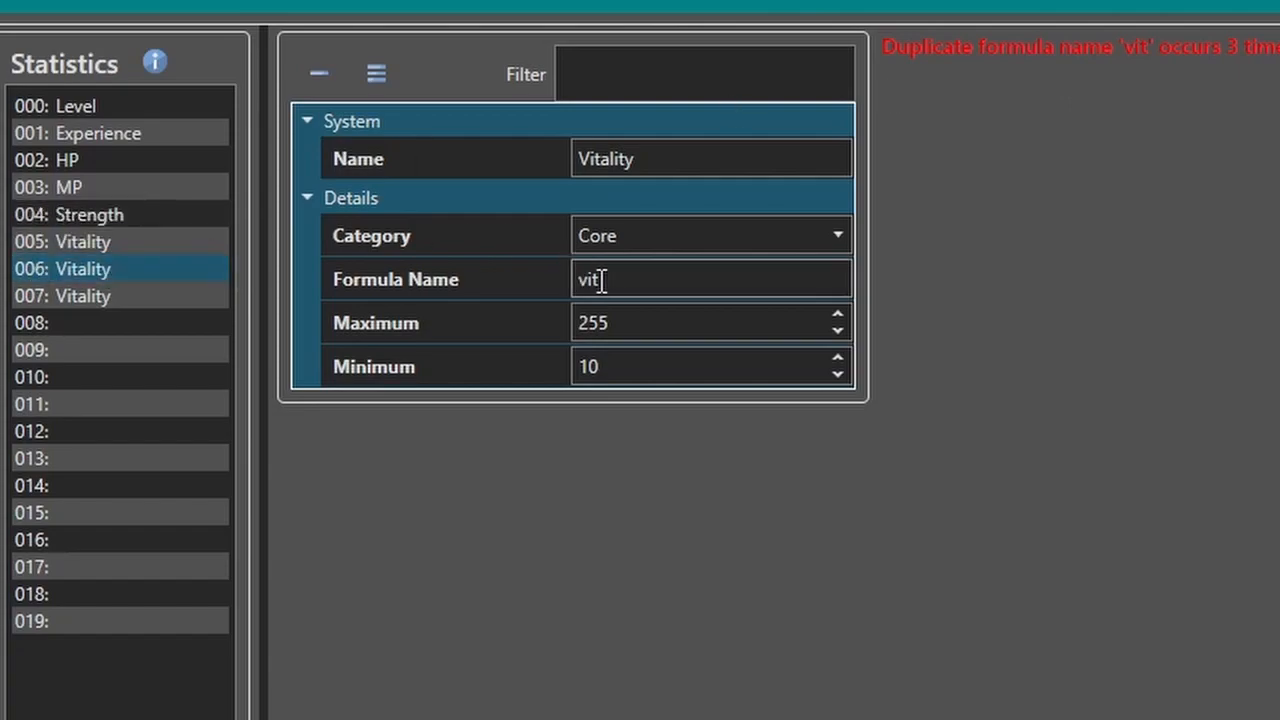
left_click(686, 159)
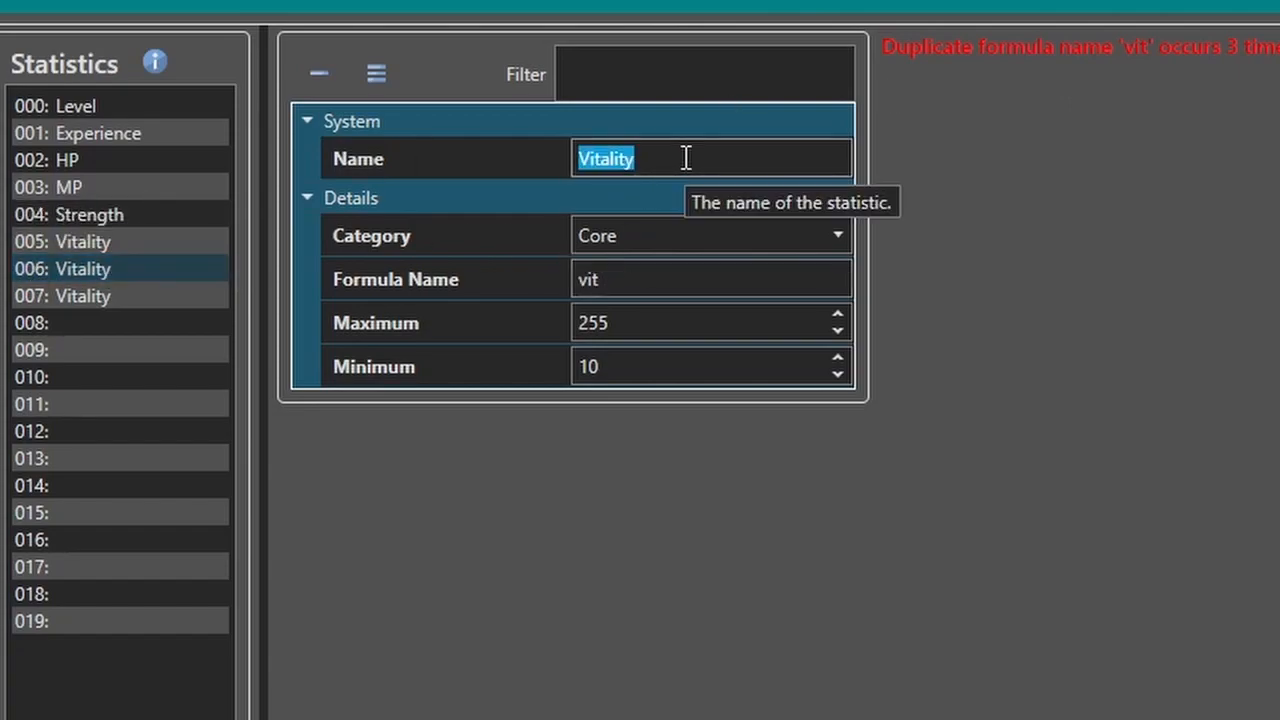
type("Agility")
key("BackSpace")
key("BackSpace")
key("BackSpace")
key("BackSpace")
key("BackSpace")
key("BackSpace")
key("BackSpace")
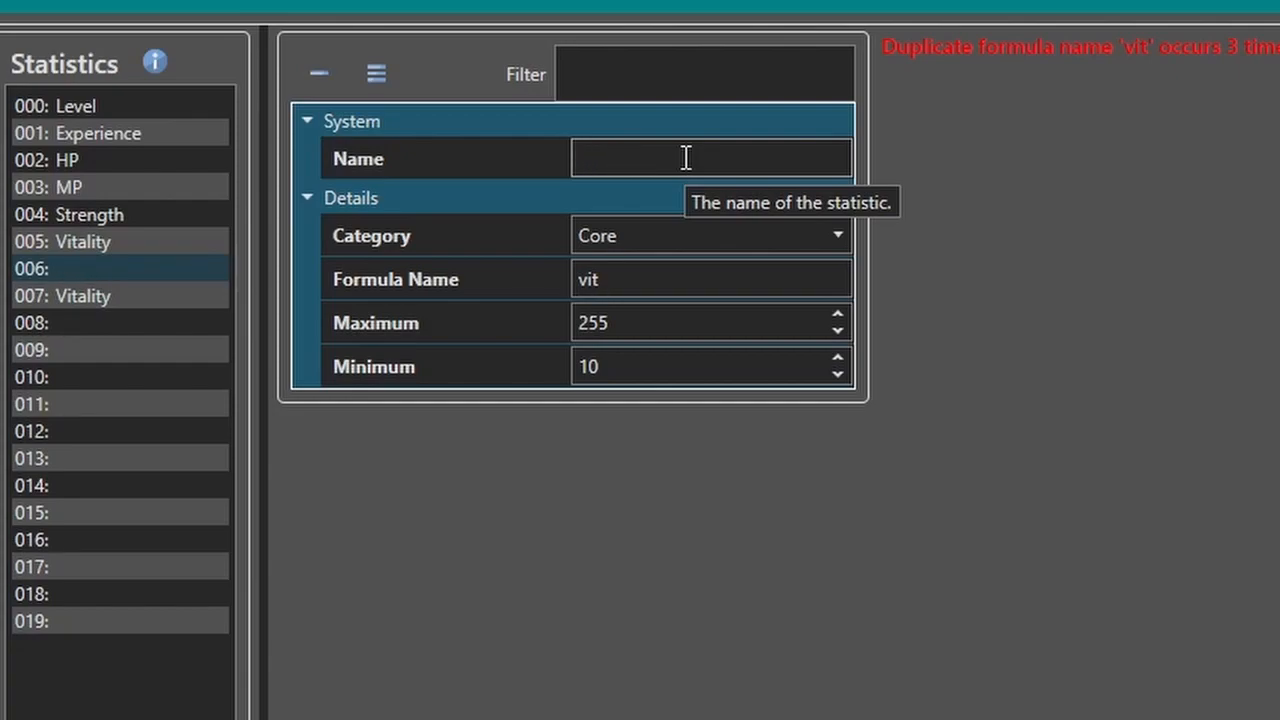
type("Magic")
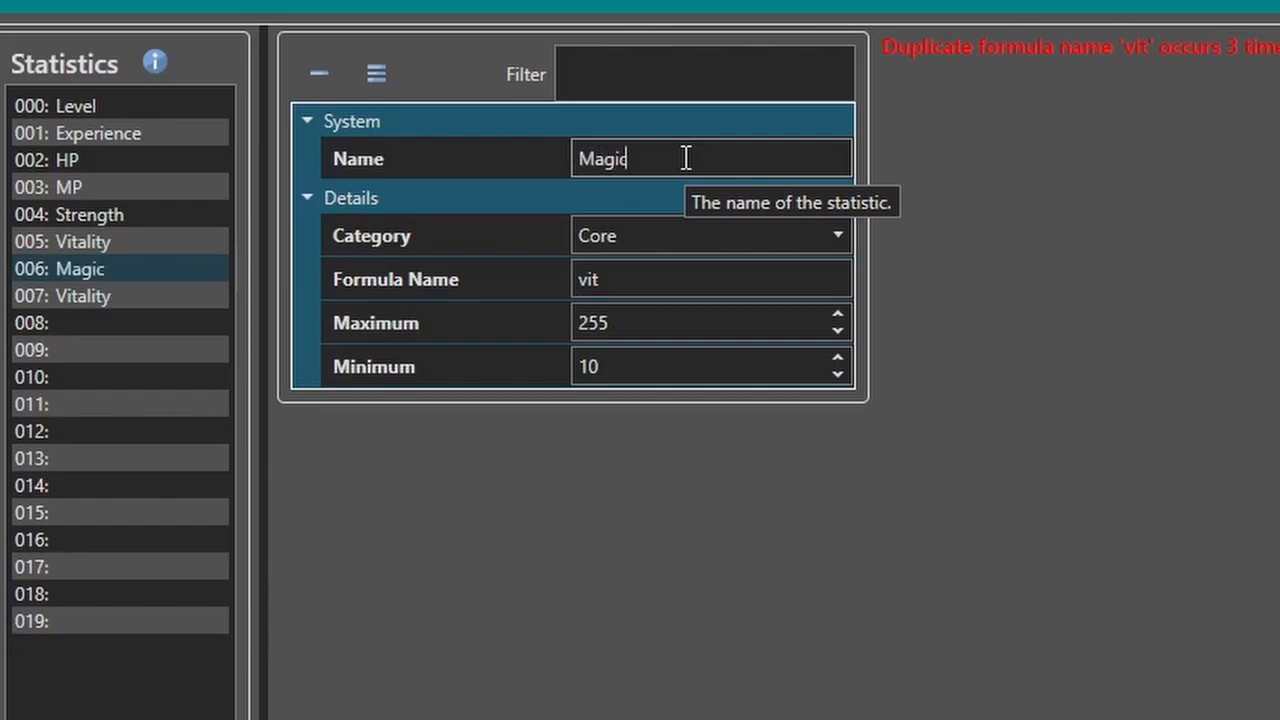
left_click(620, 279)
type("mag")
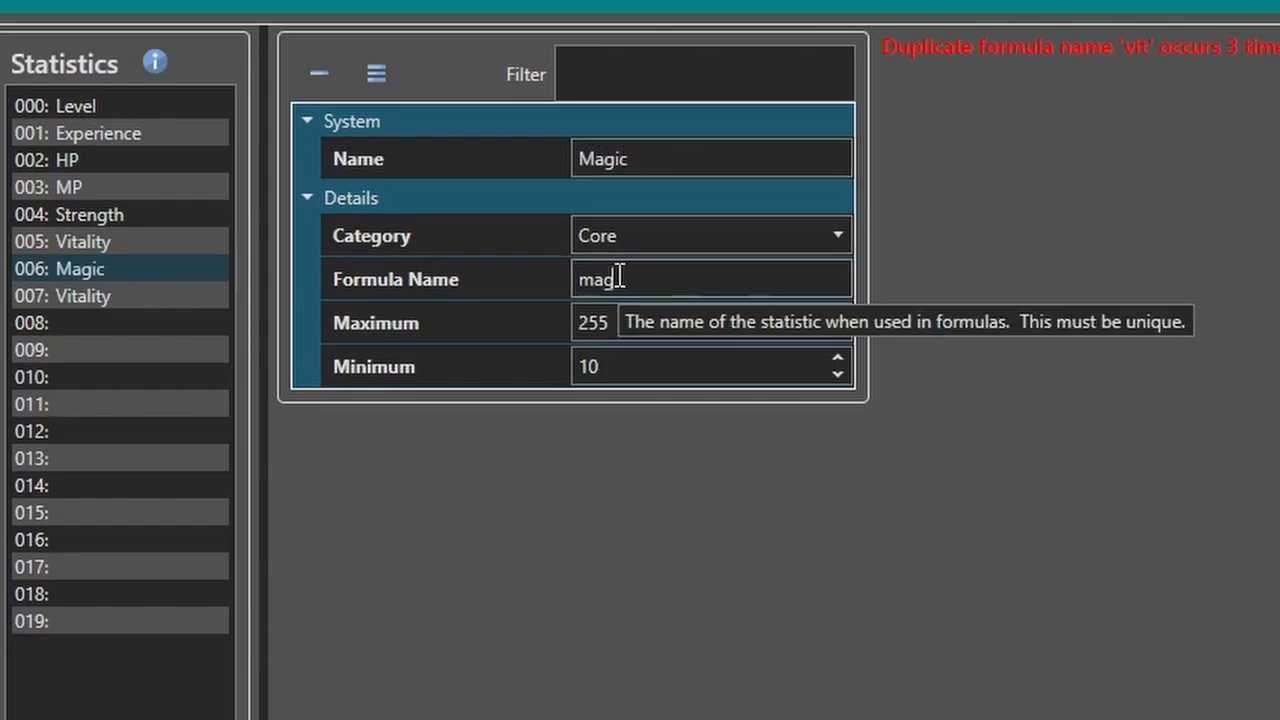
Step: Rename the copied statistic 007 to "Spirit" and set its formula name to "spr"
left_click(108, 294)
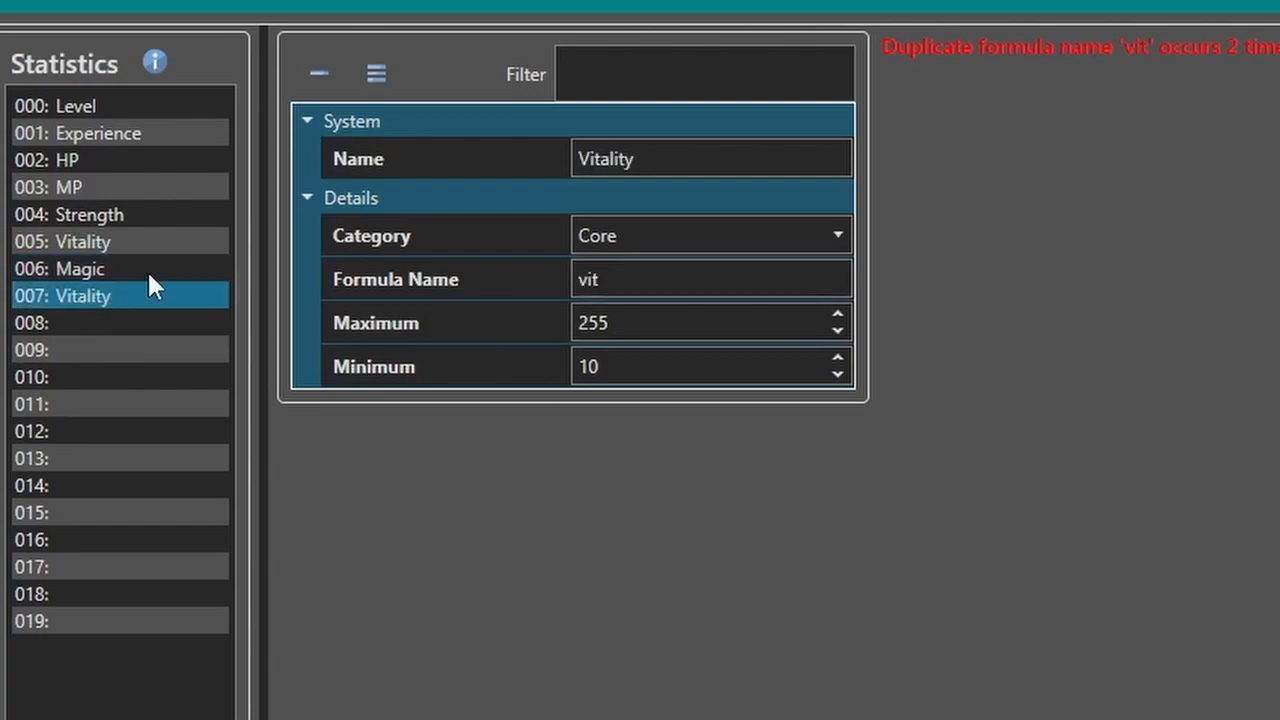
left_click(606, 160)
type("S")
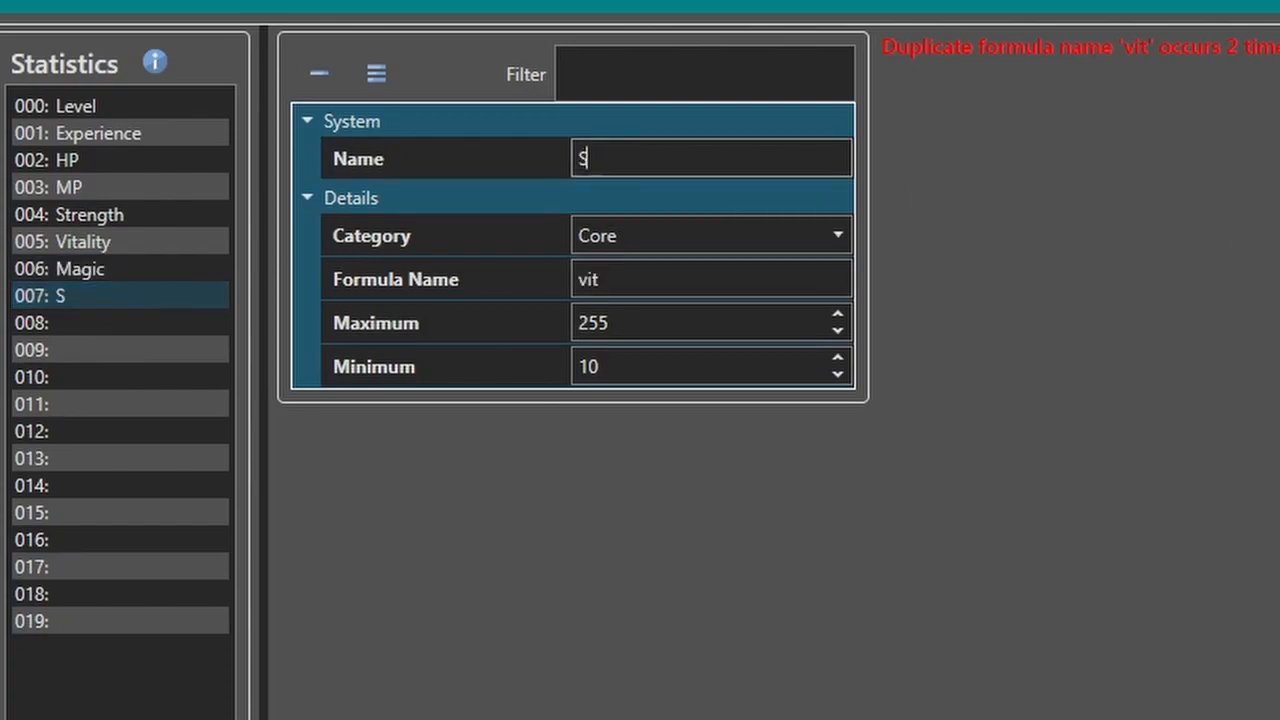
type("pirit")
double_click(614, 289)
type("spi")
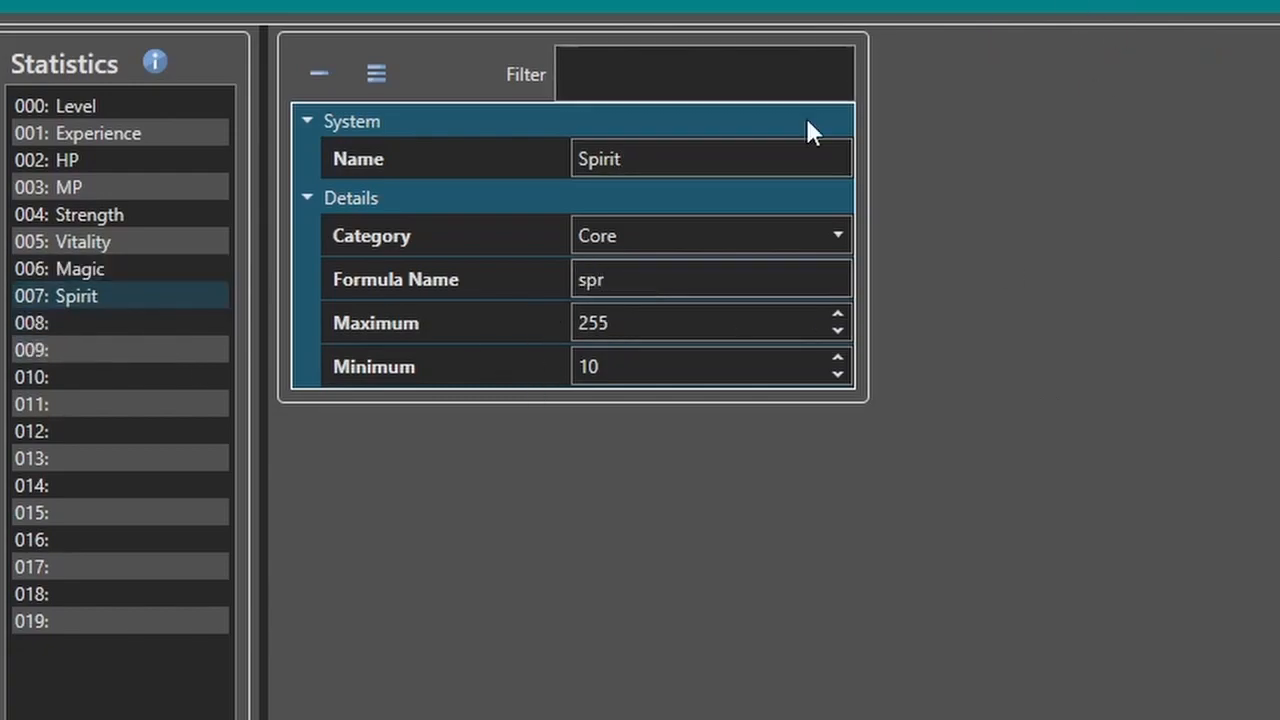
Step: Copy the Spirit statistic into the empty slot 008
right_click(97, 293)
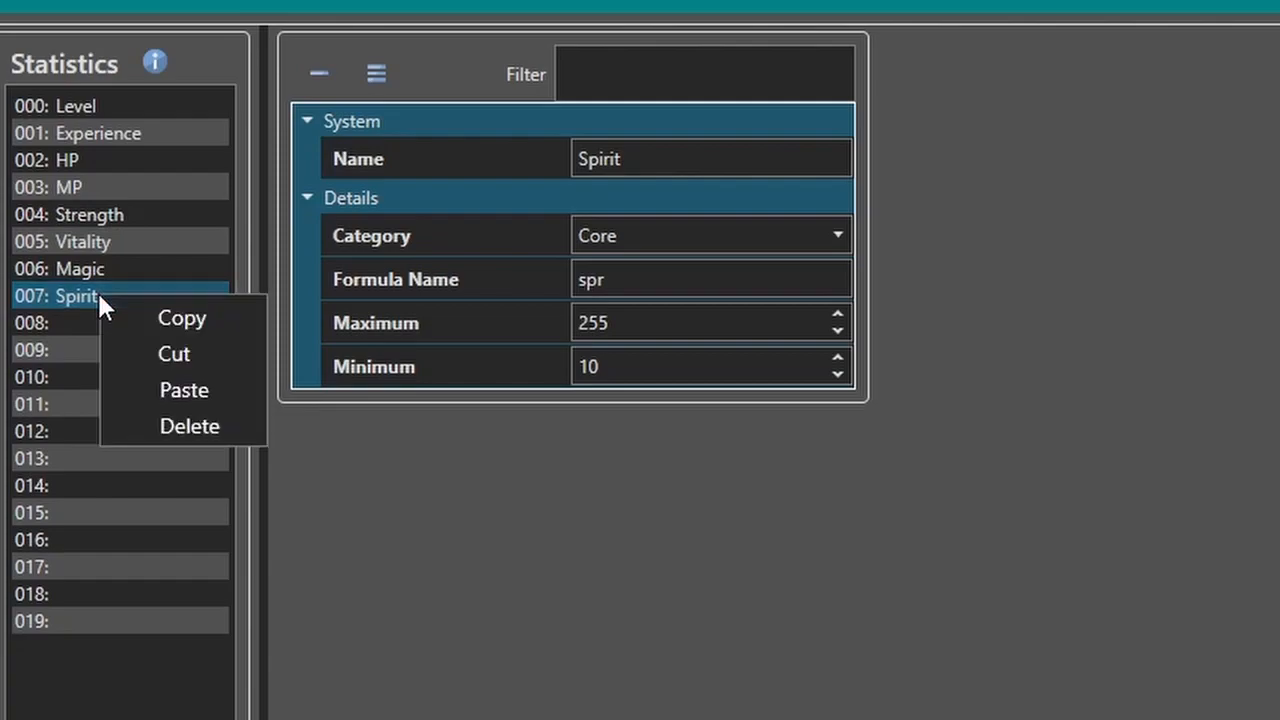
left_click(163, 318)
left_click(95, 326)
right_click(95, 326)
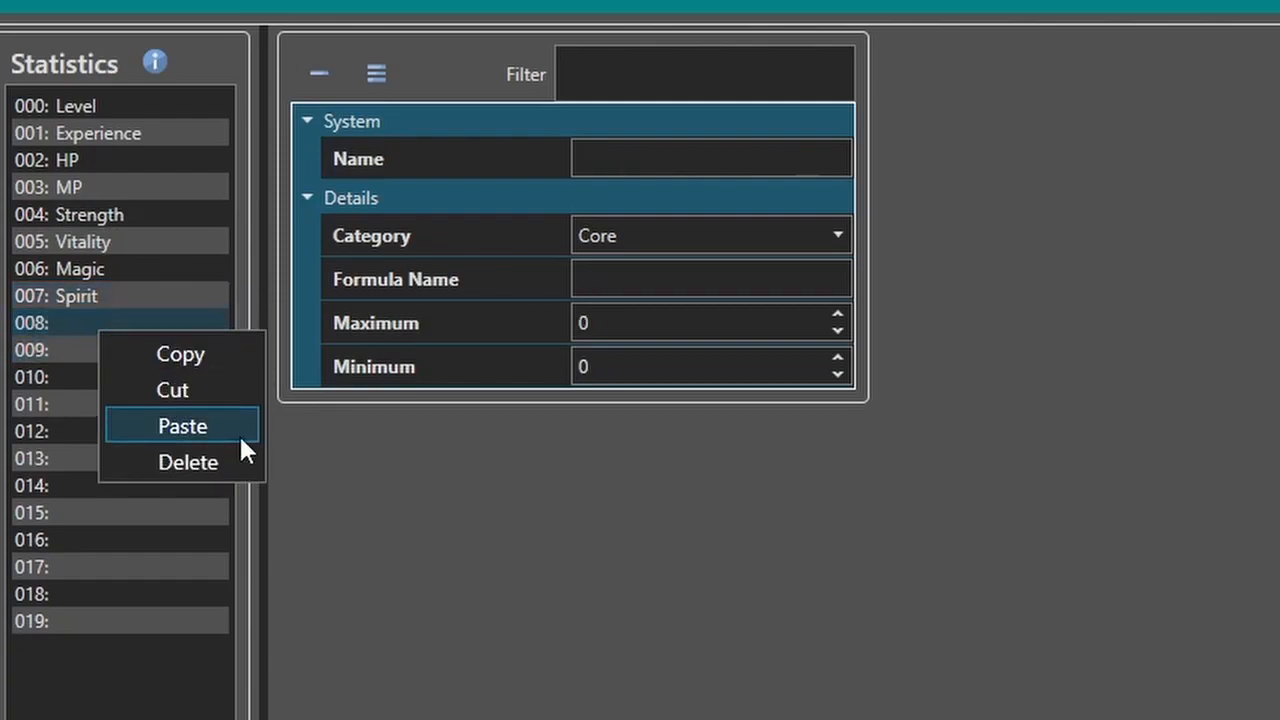
left_click(232, 425)
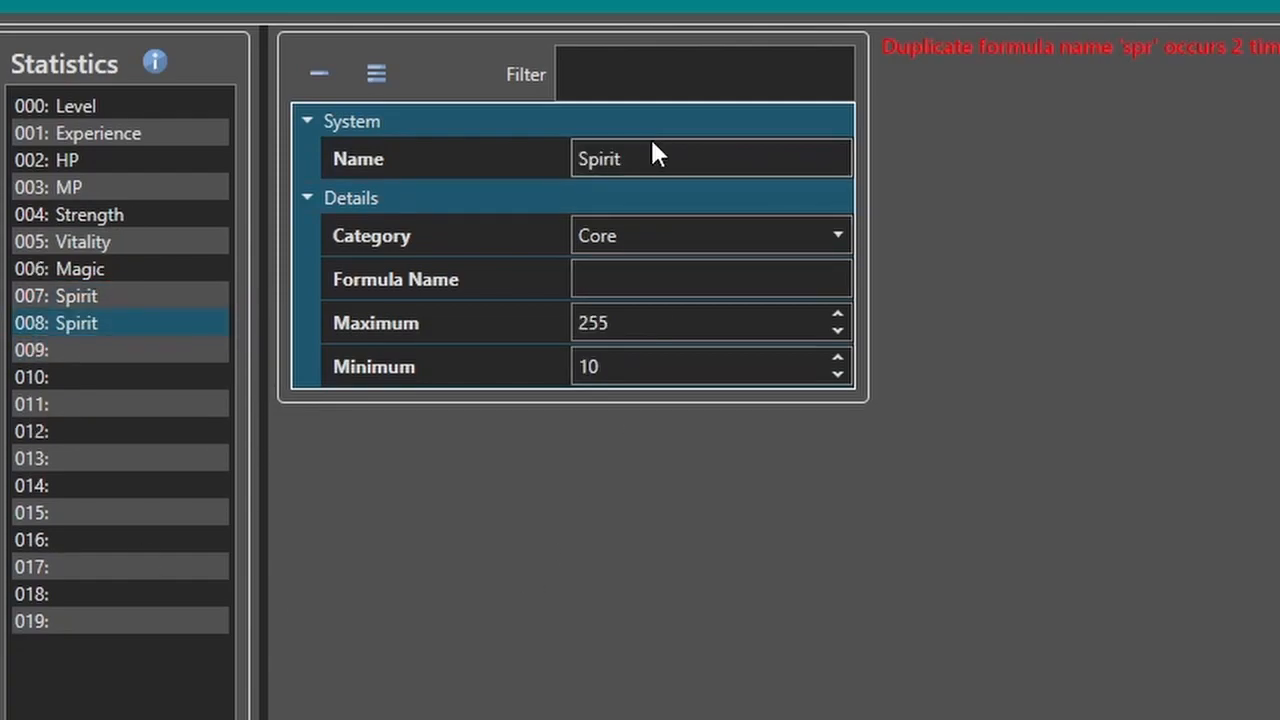
Step: Rename the copied statistic 008 to "Agility" and set its formula name to "agl"
left_click(672, 283)
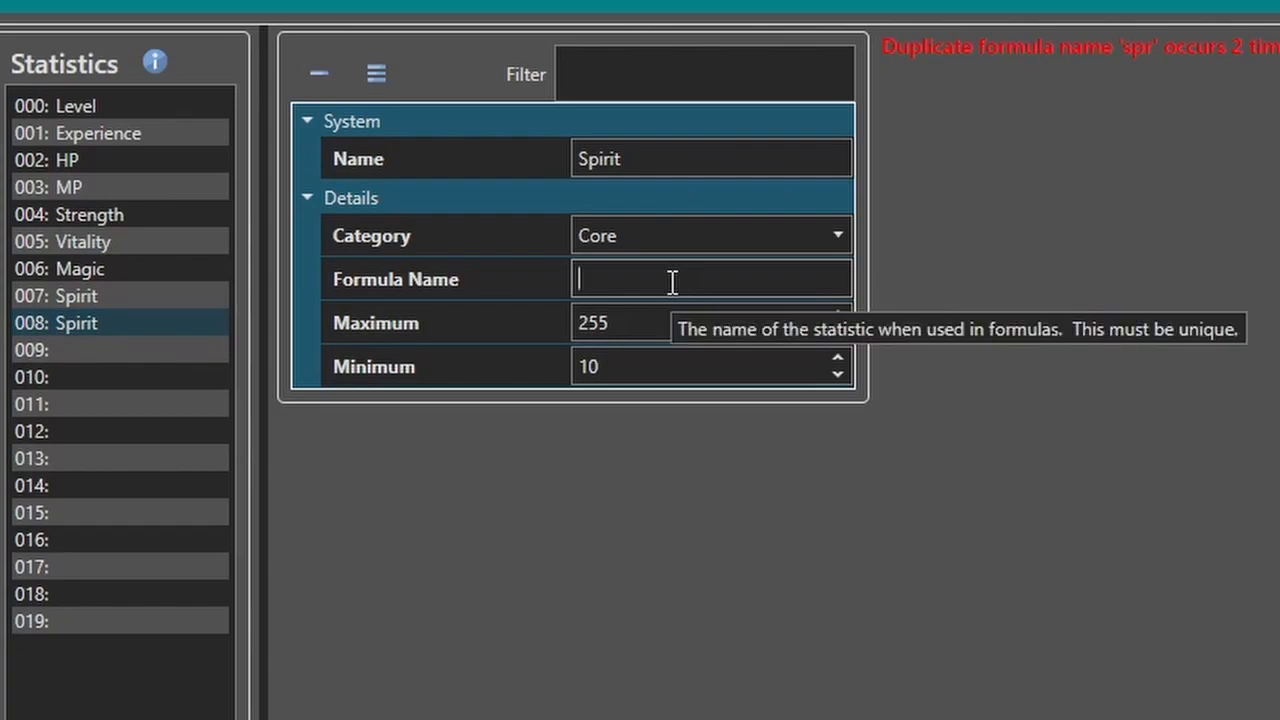
double_click(630, 159)
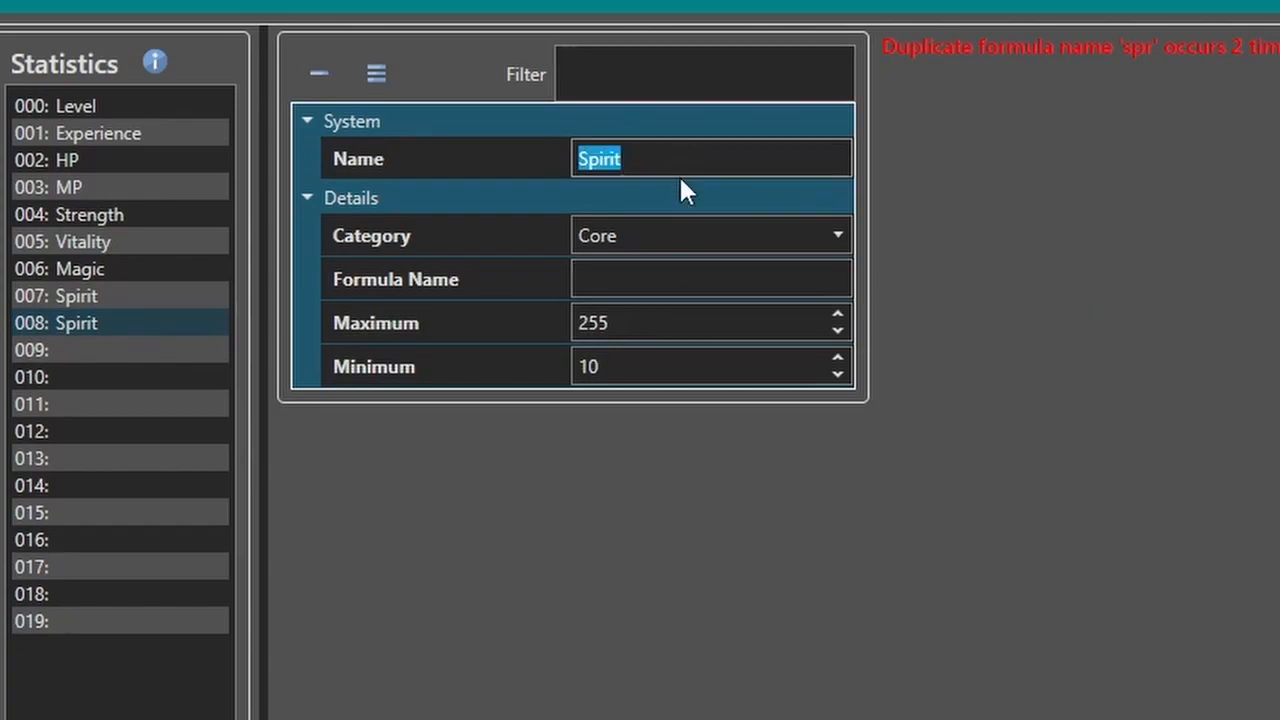
type("Agui")
key("BackSpace")
key("BackSpace")
type("ility")
left_click(628, 279)
type("ag")
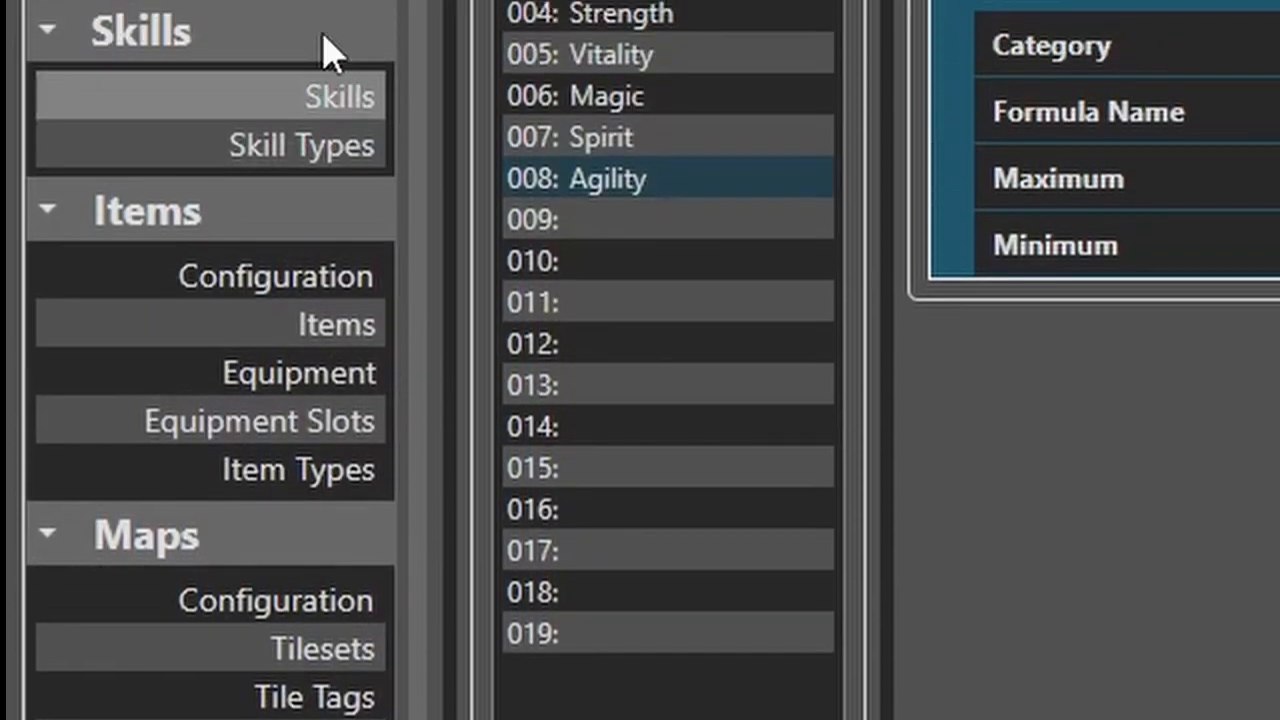
Step: Open character 000 in the database and examine the formula behind its HP values
left_click(314, 206)
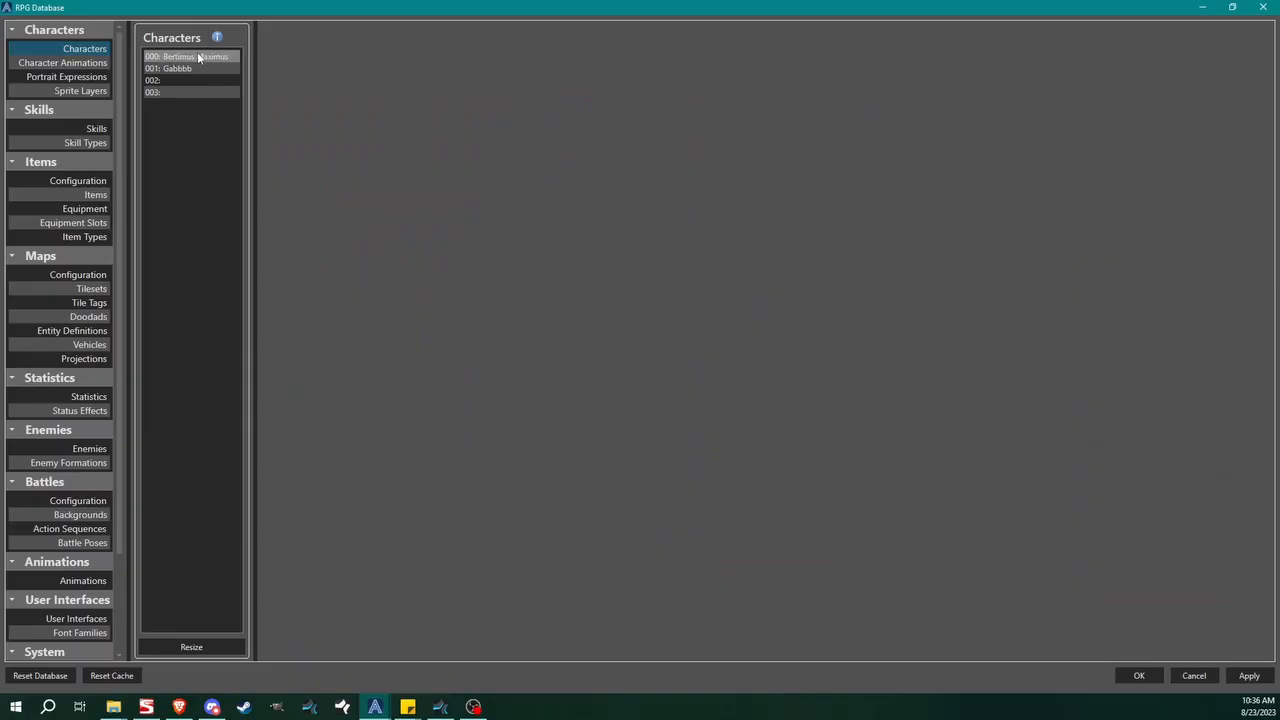
left_click(198, 57)
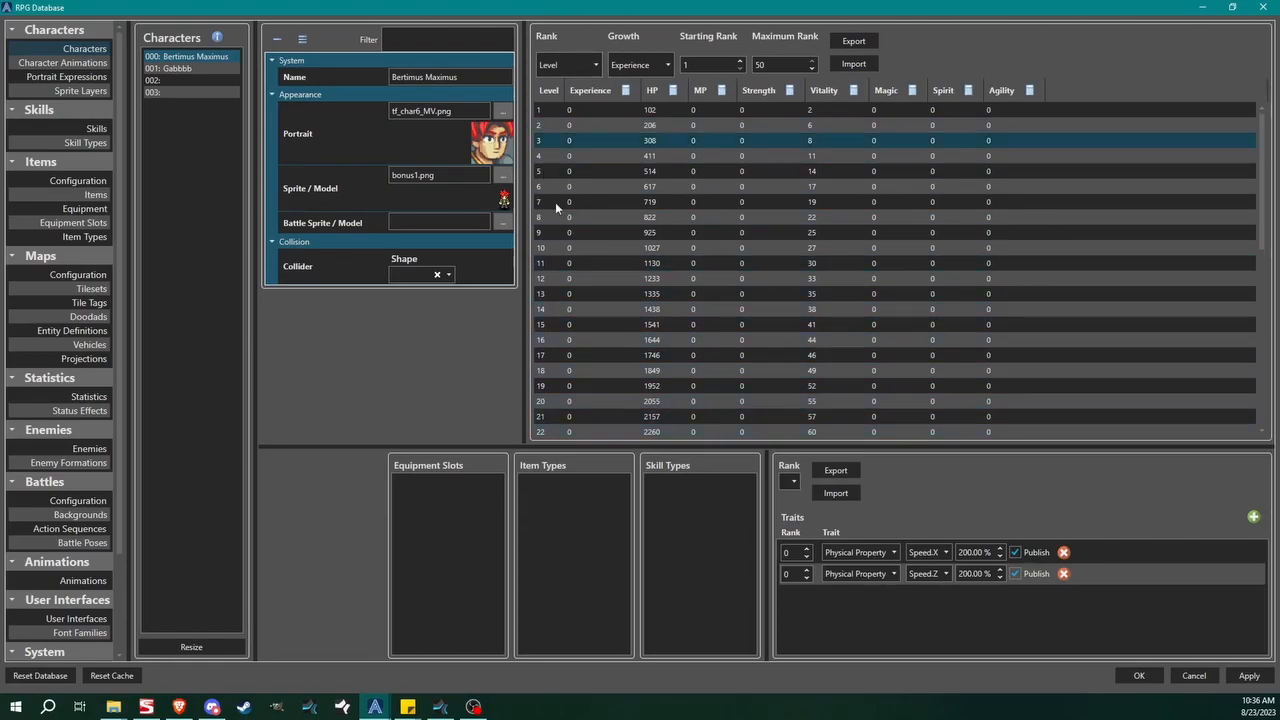
left_click(671, 89)
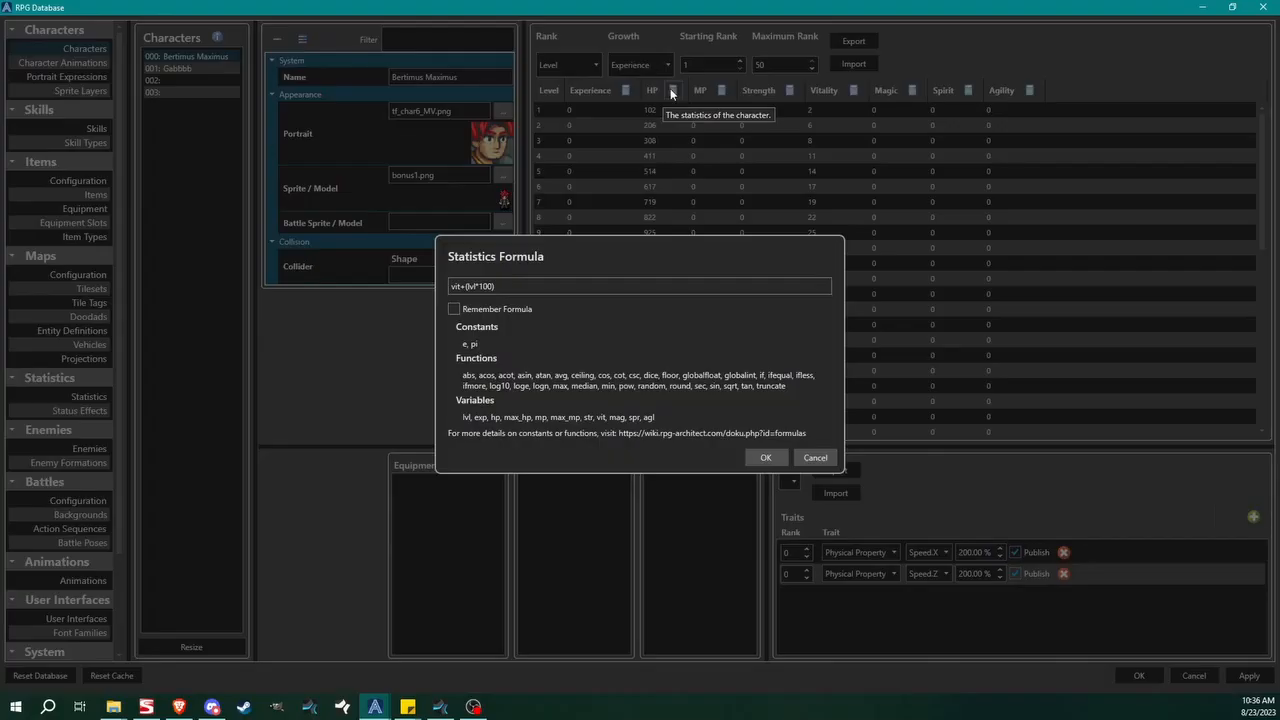
left_click(812, 456)
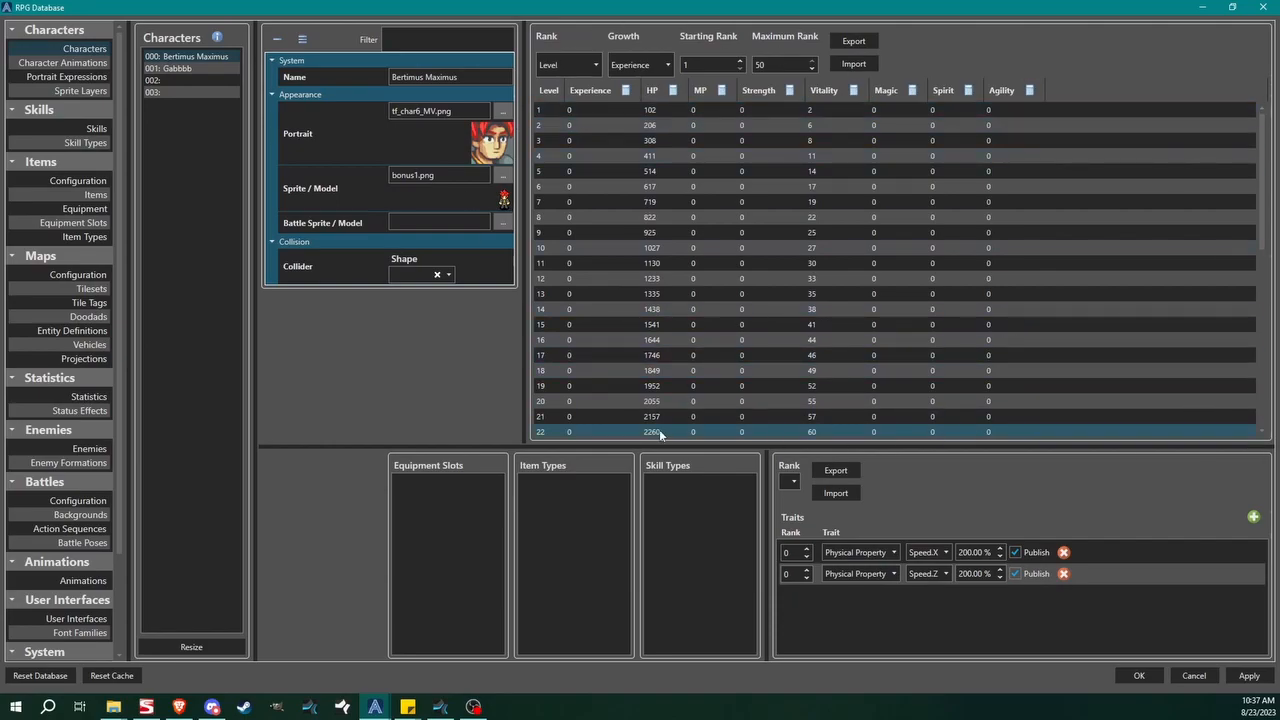
Step: Review the list of defined statistics and reopen character 000 to examine its per-level statistics table
left_click(89, 396)
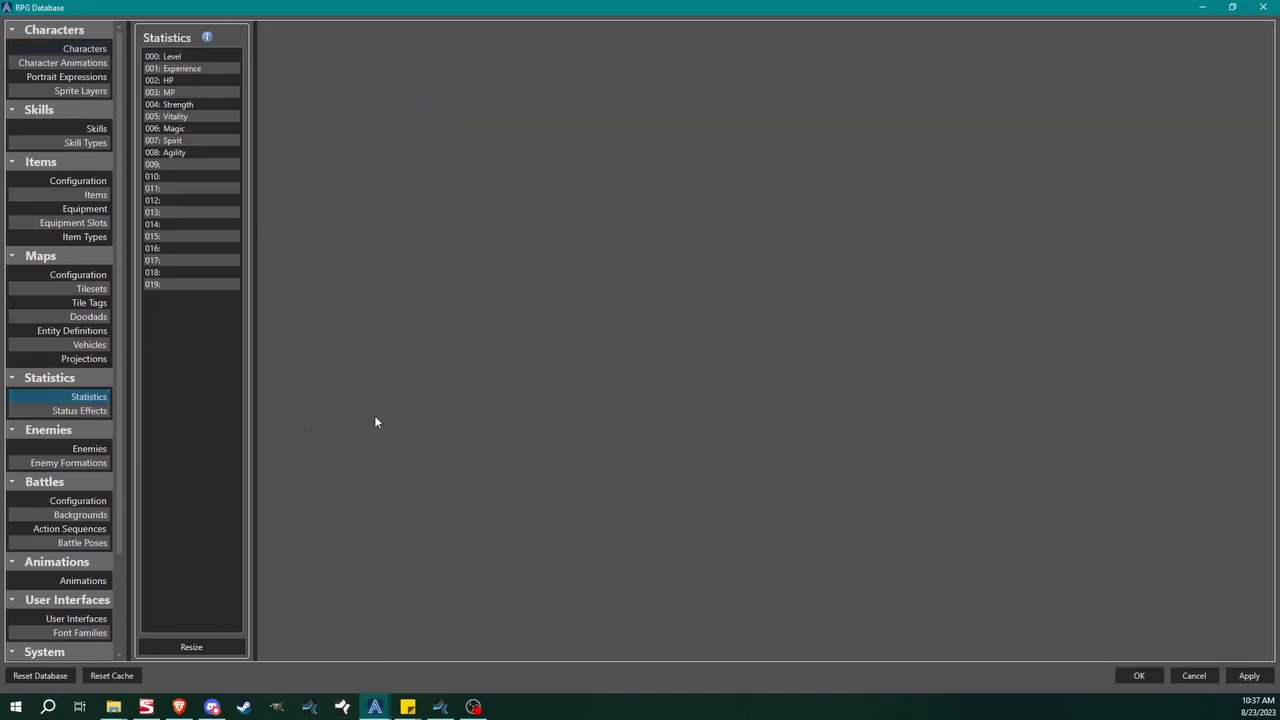
left_click(85, 48)
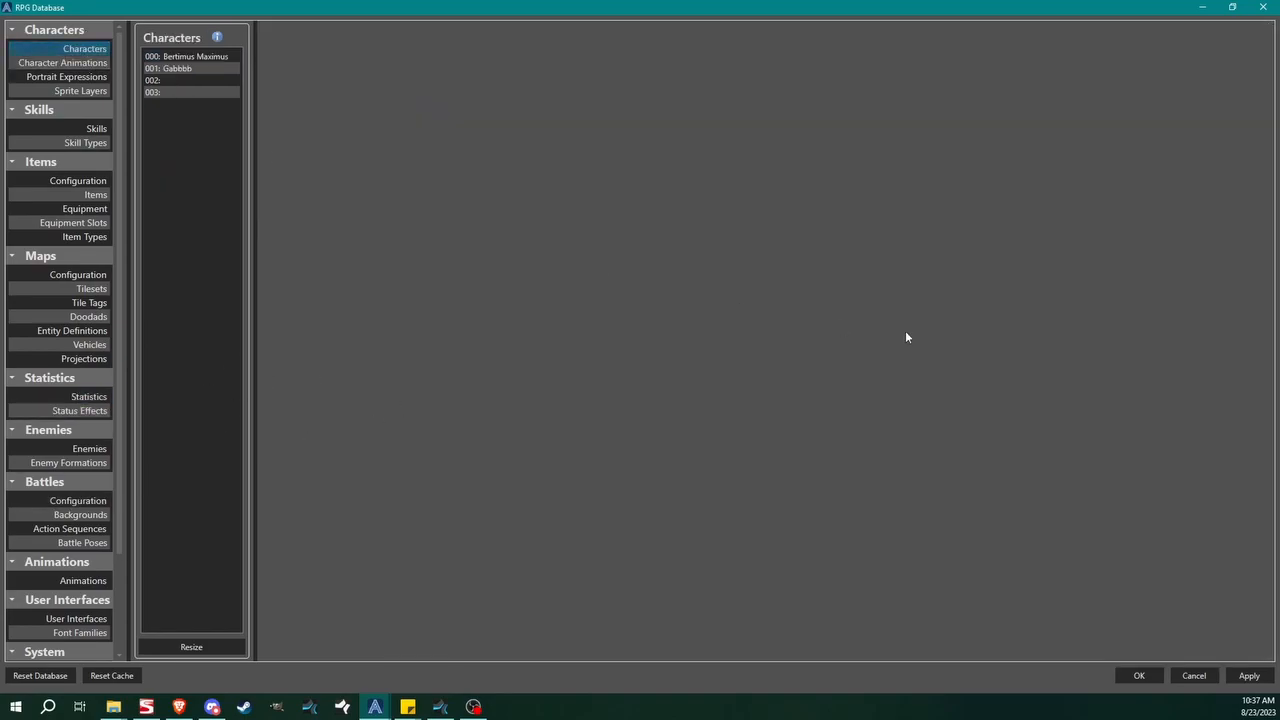
left_click(186, 56)
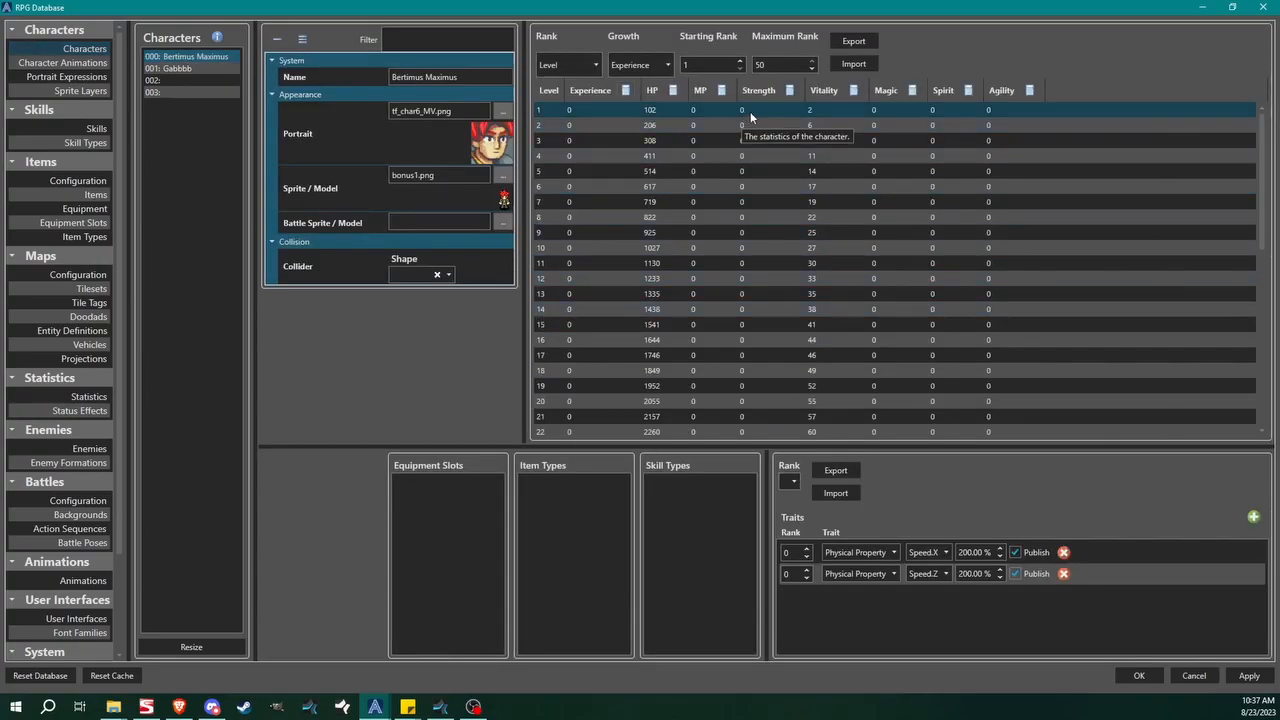
Step: Check the rank and growth options of character 000, keeping Level as rank and Experience as growth
left_click(566, 64)
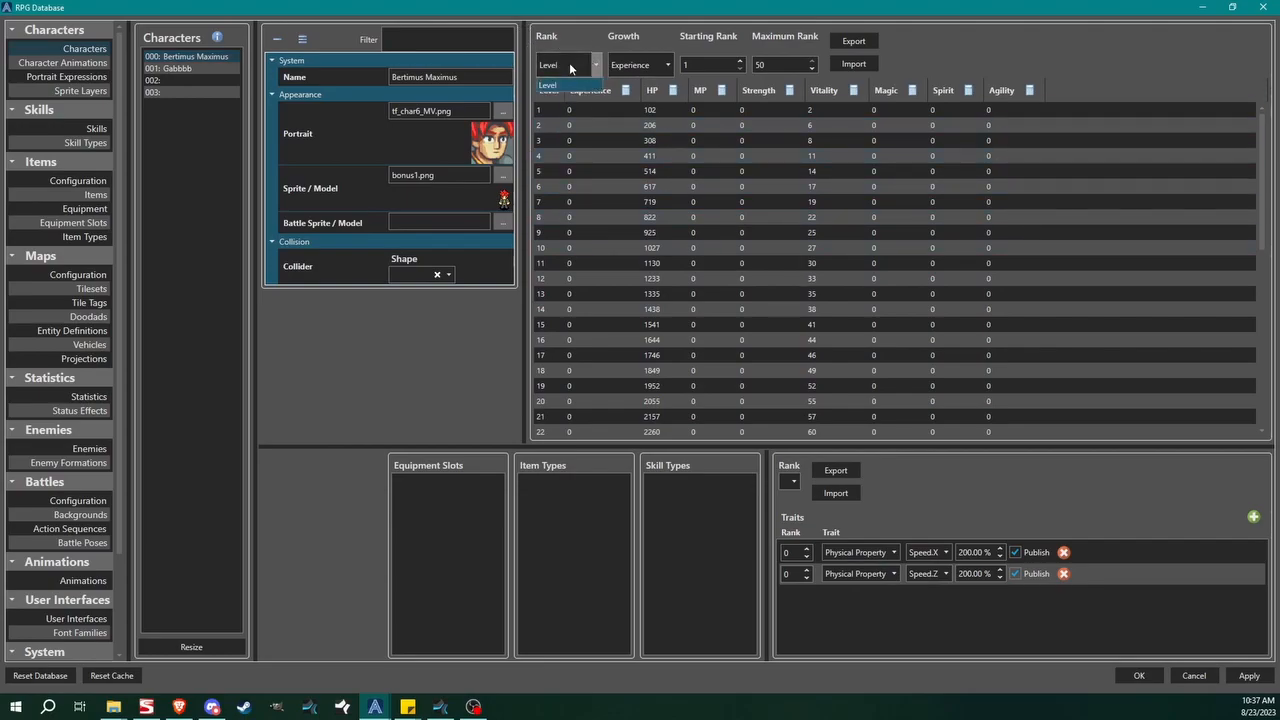
left_click(557, 87)
left_click(640, 65)
left_click(634, 86)
Step: Open character 001 and set its rank statistic to Level and its growth statistic to Experience
left_click(182, 68)
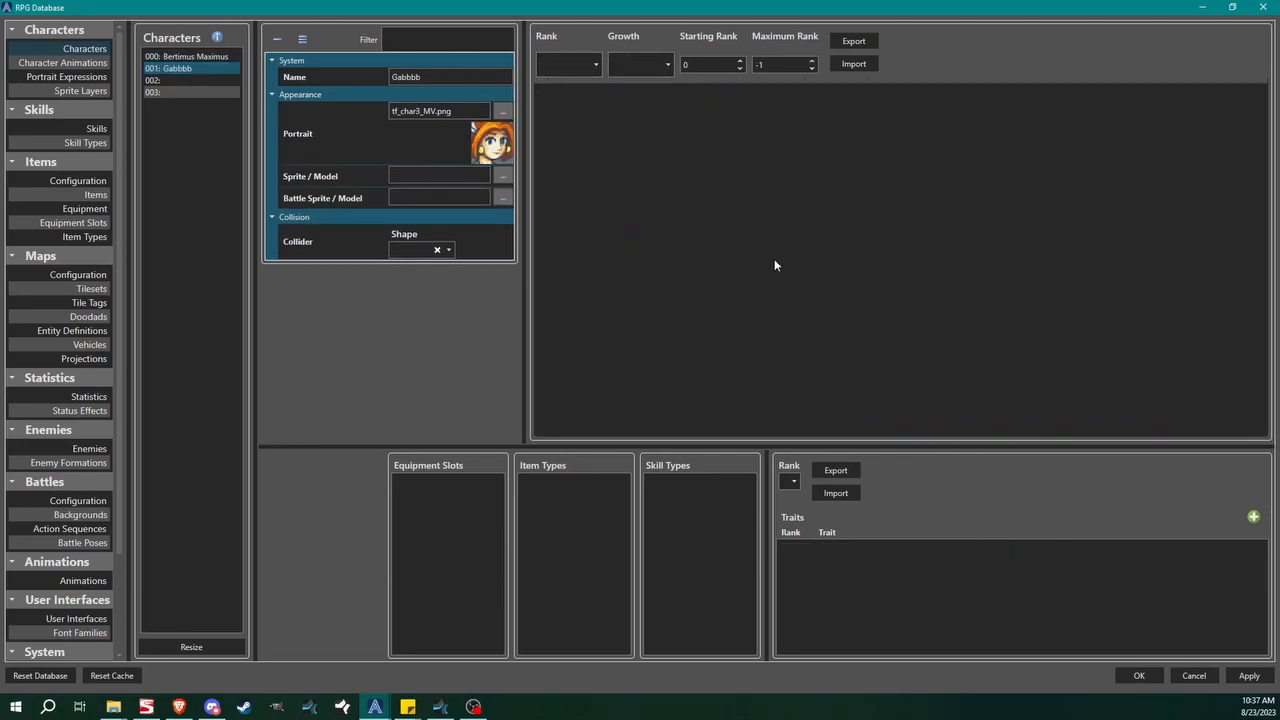
left_click(597, 65)
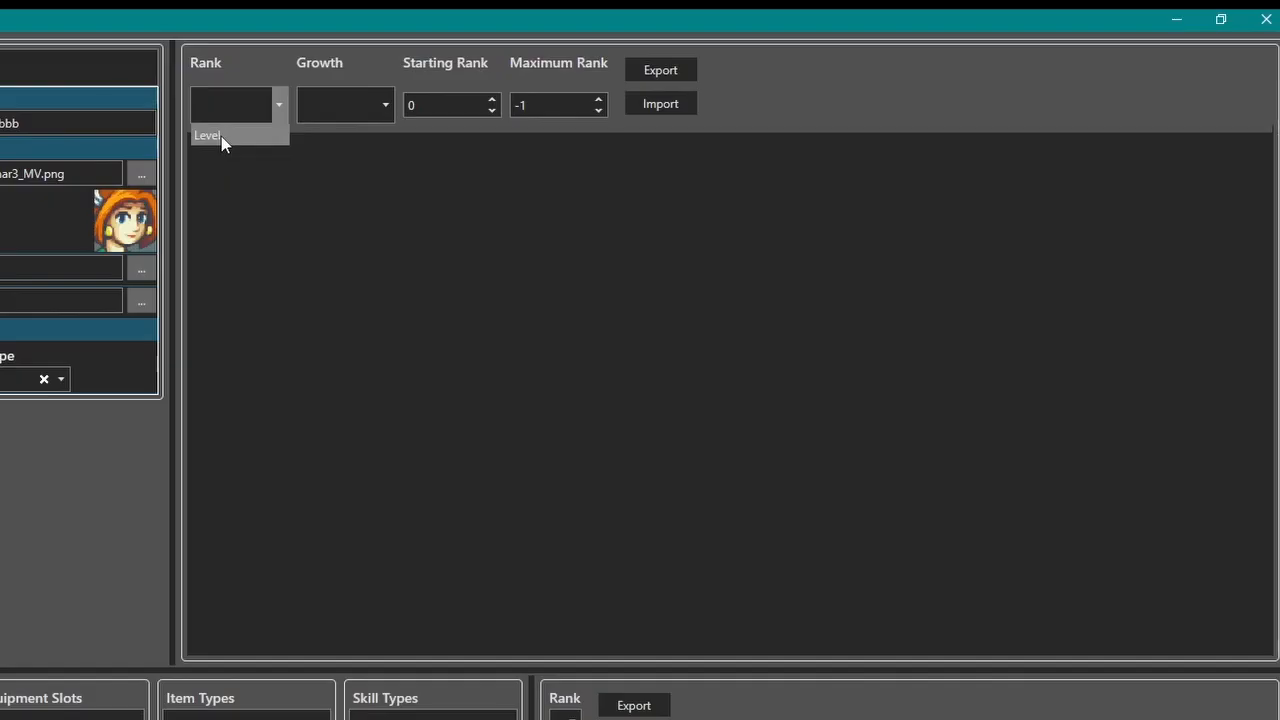
left_click(557, 85)
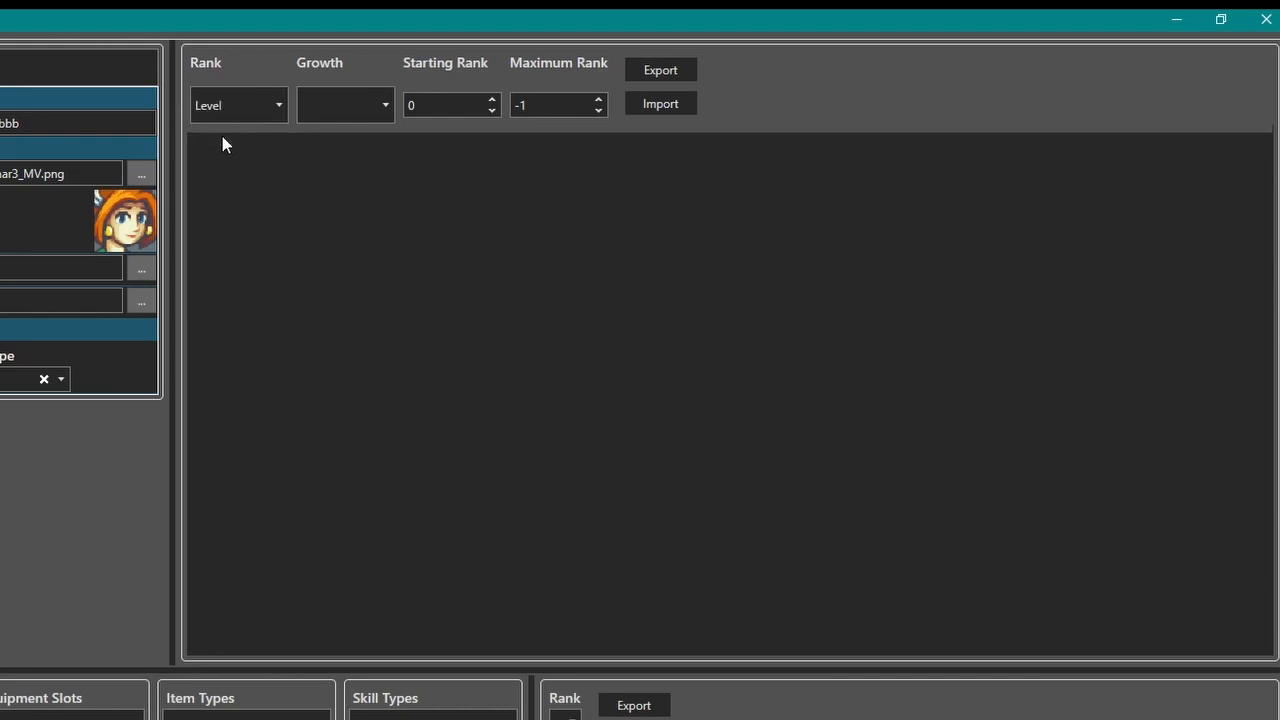
left_click(363, 105)
left_click(370, 130)
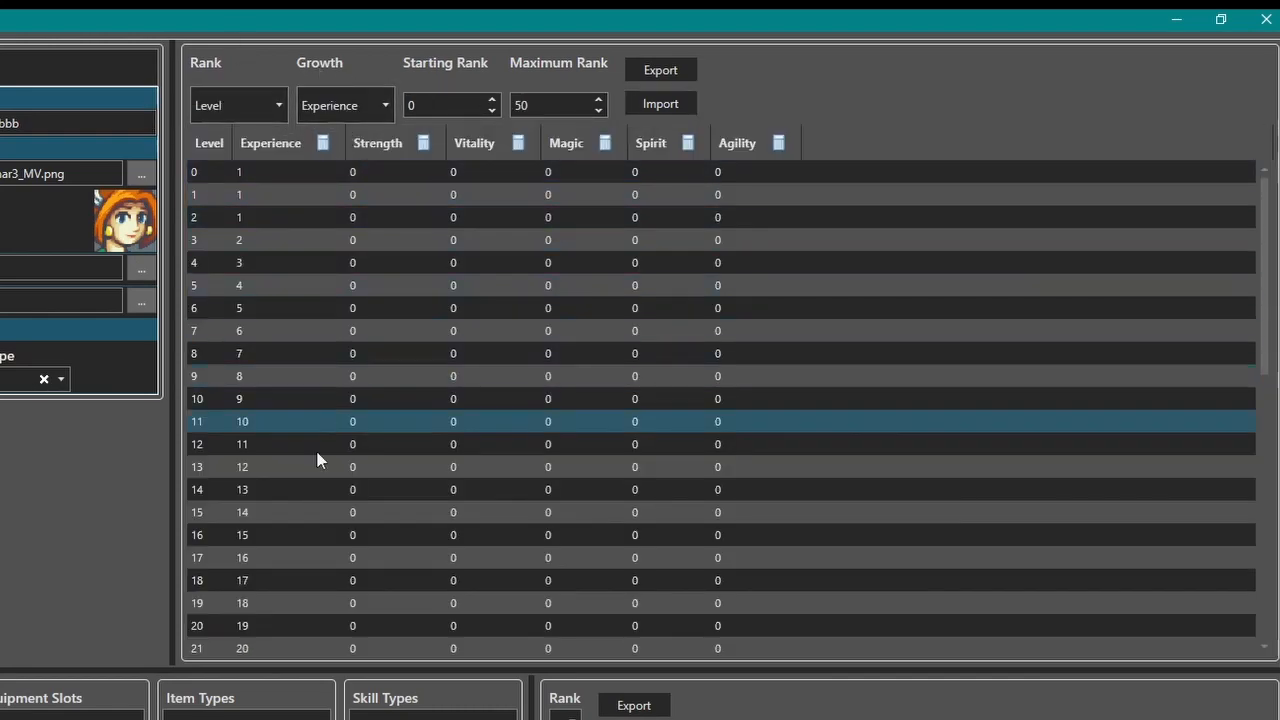
Step: Examine character 001's per-level table, check the Level statistic's definition, and reopen character 001
scroll(618, 476, "down", 10)
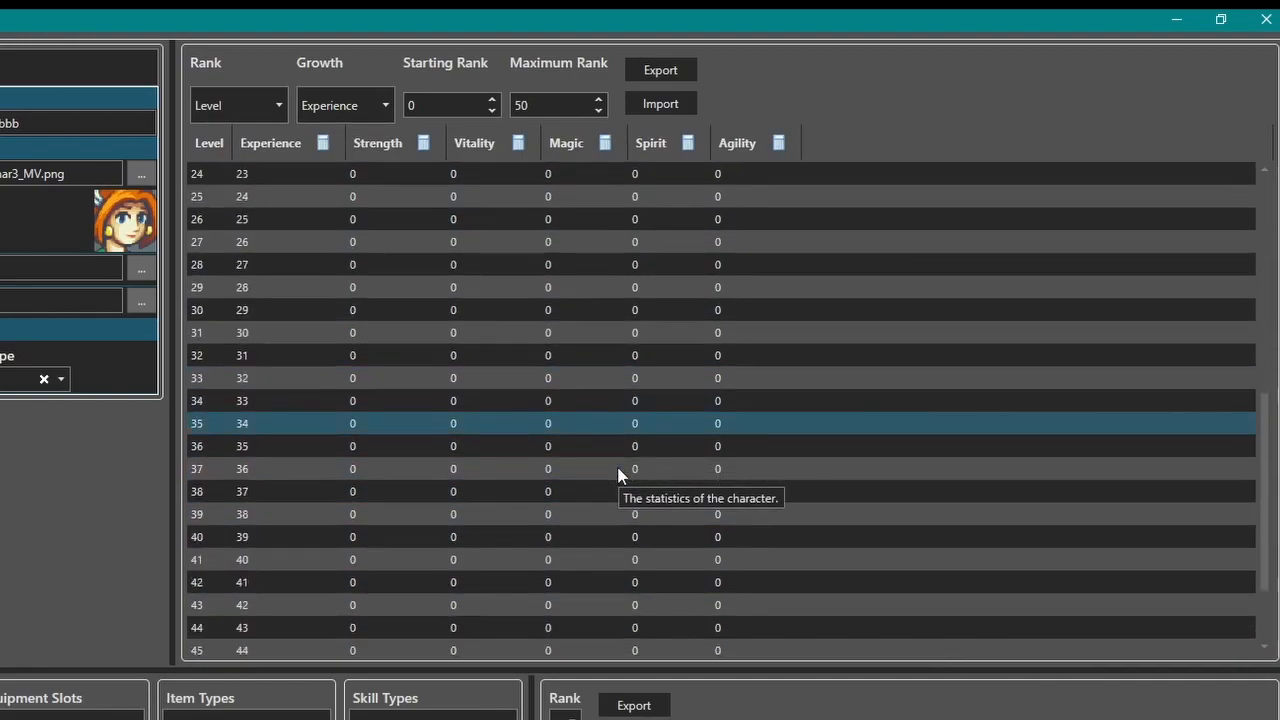
scroll(426, 545, "up", 10)
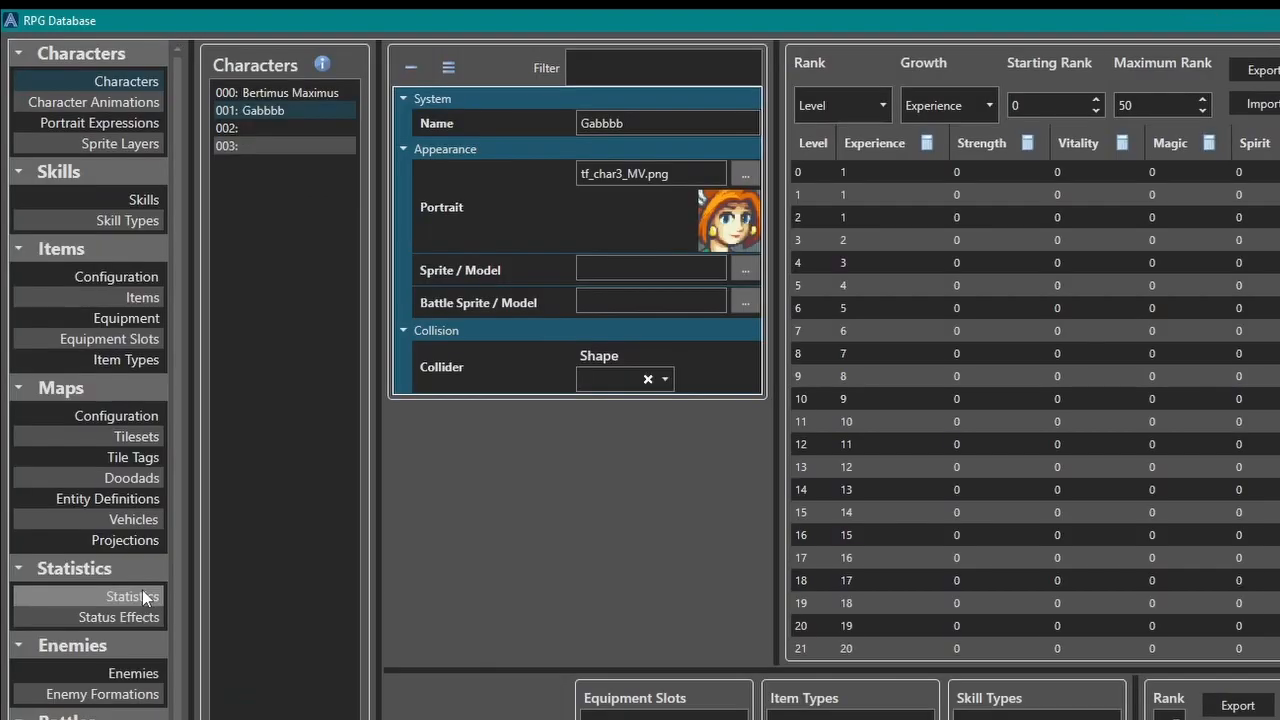
left_click(135, 596)
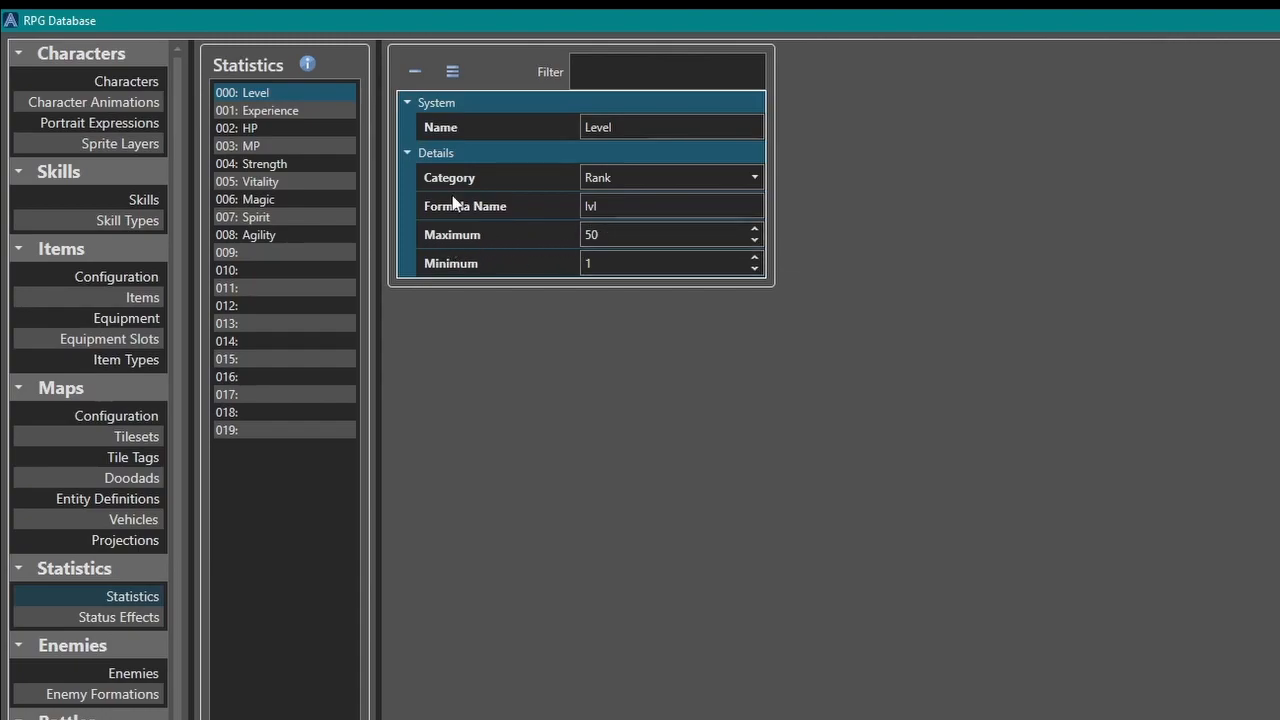
left_click(70, 81)
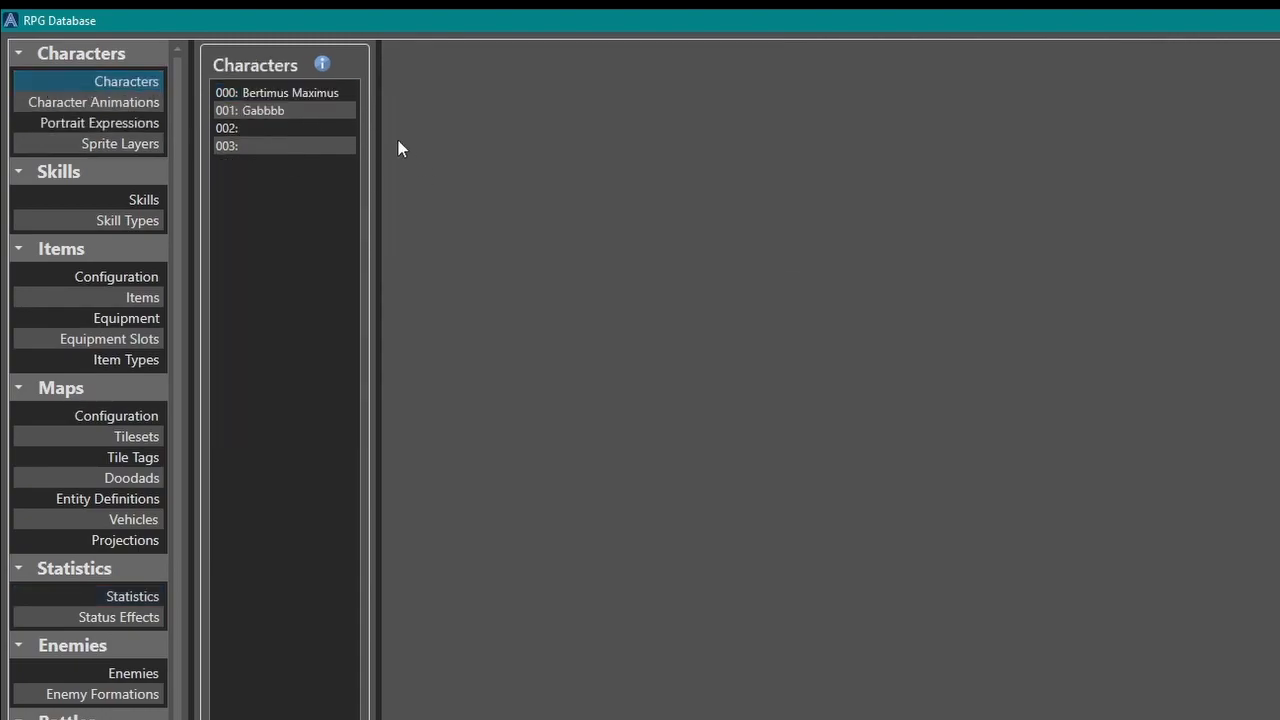
left_click(298, 113)
Step: Review character 001's generated levels and set the starting rank to 1
scroll(401, 514, "down", 6)
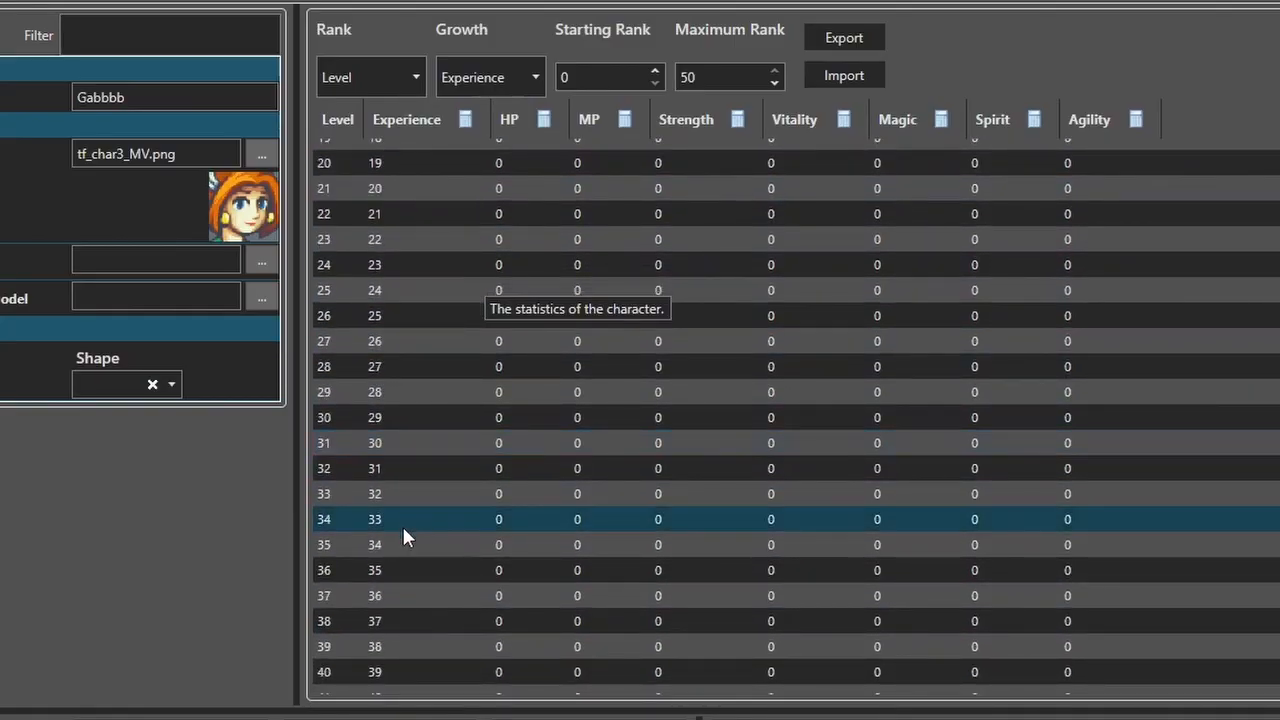
scroll(400, 540, "up", 6)
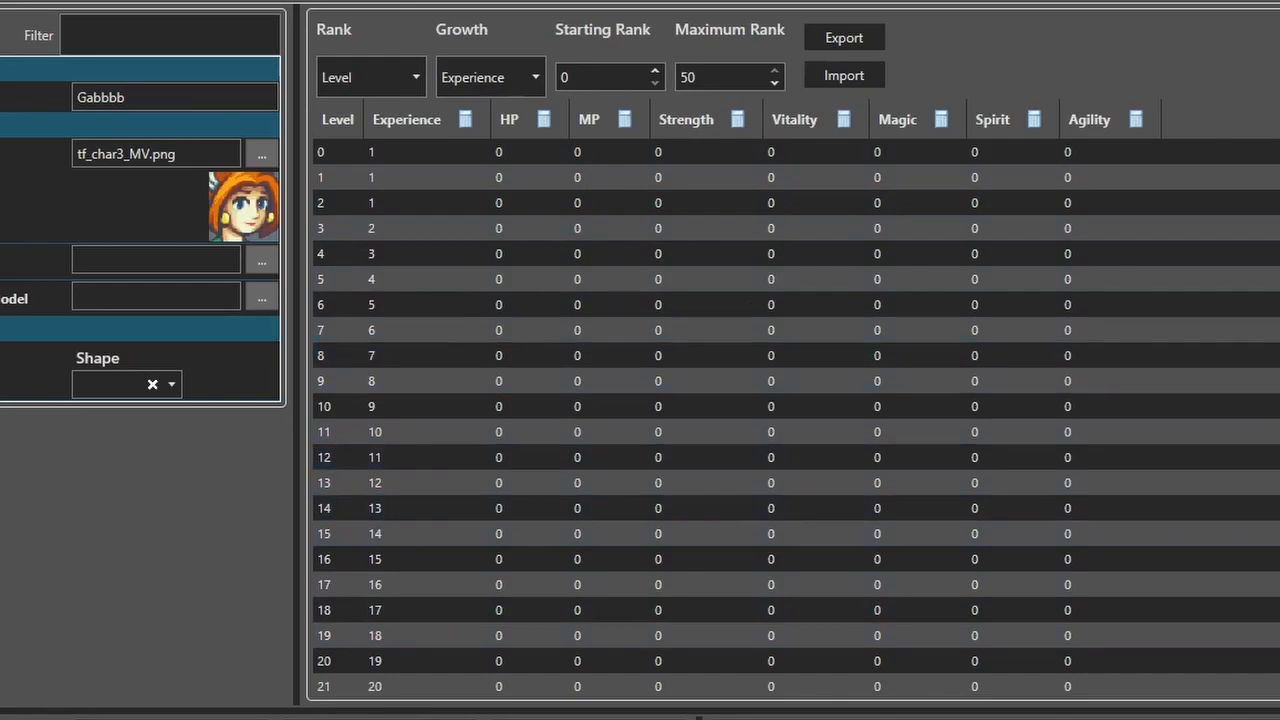
scroll(796, 415, "down", 6)
scroll(796, 415, "down", 4)
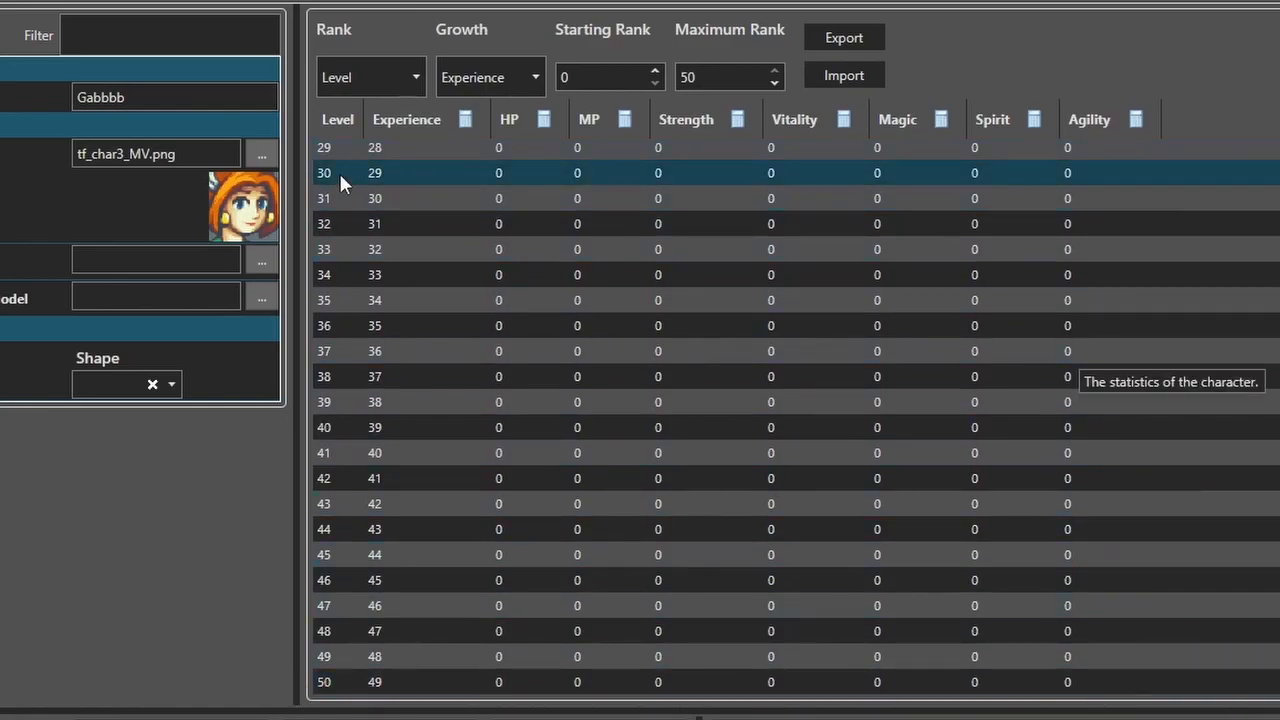
scroll(891, 535, "up", 10)
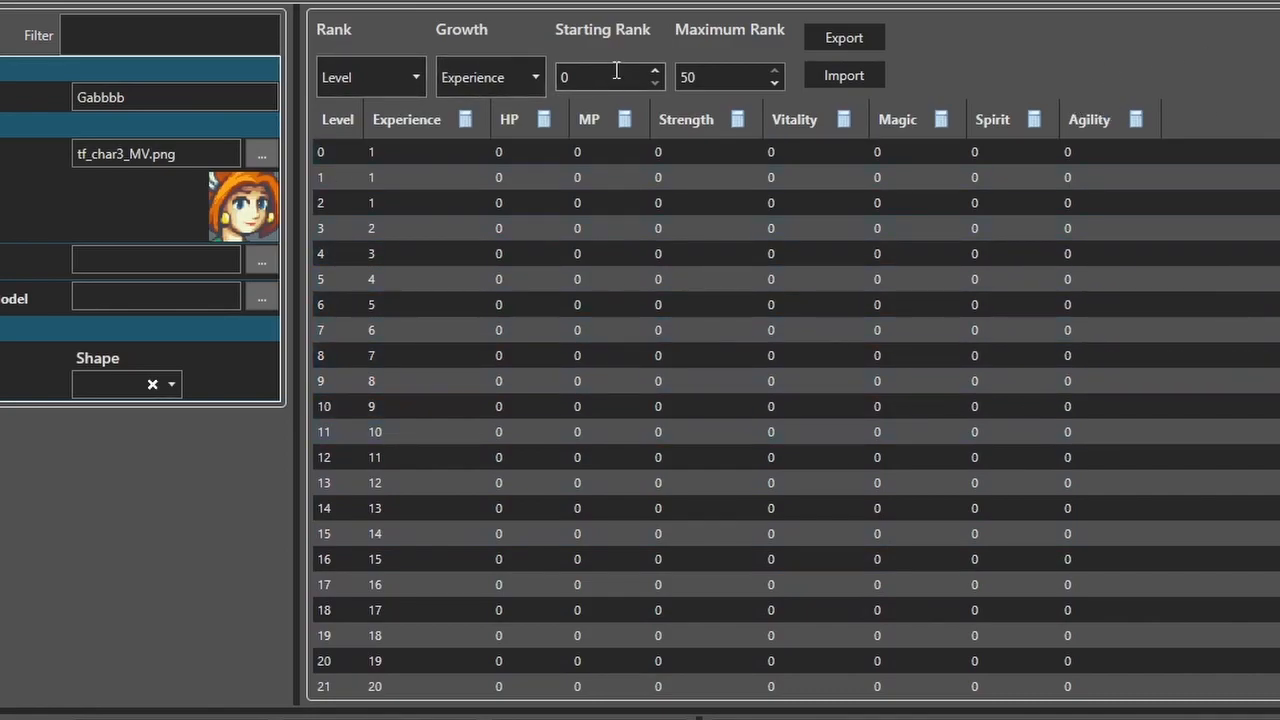
left_click(654, 71)
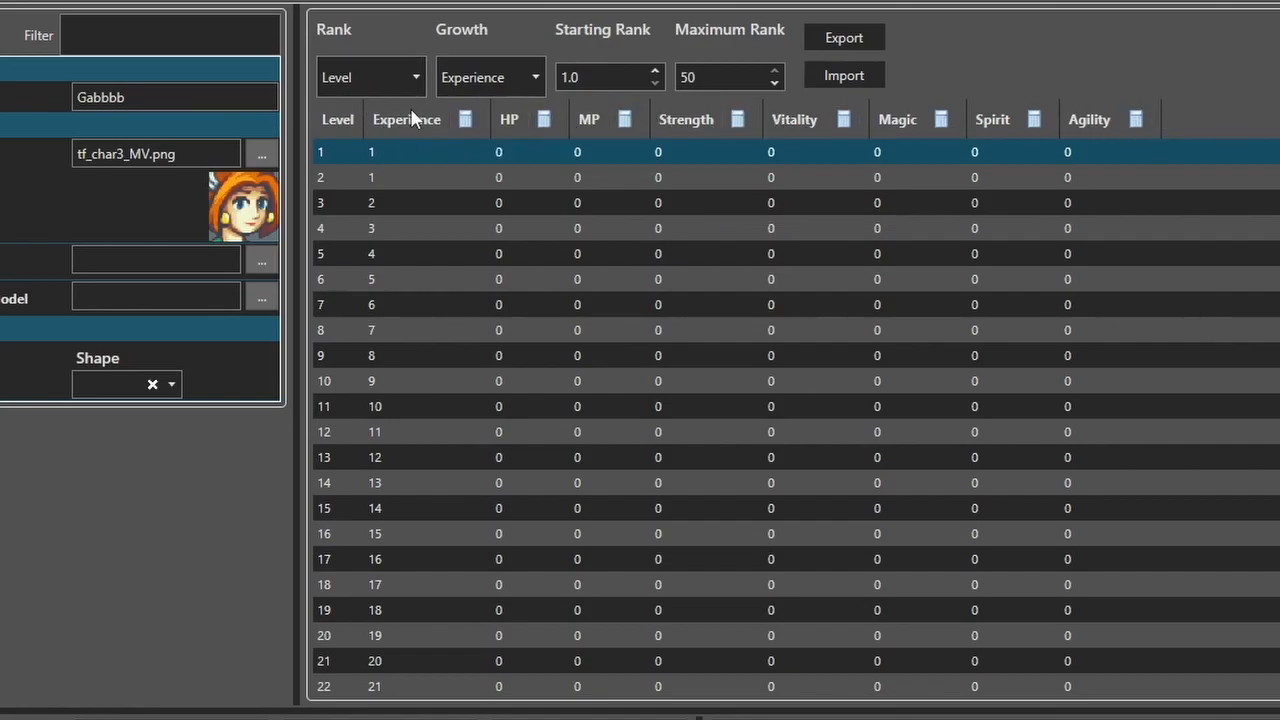
Step: Apply the formula 100*lvl+50 to character 001's Experience column, trying out the Remember Formula option
left_click(465, 120)
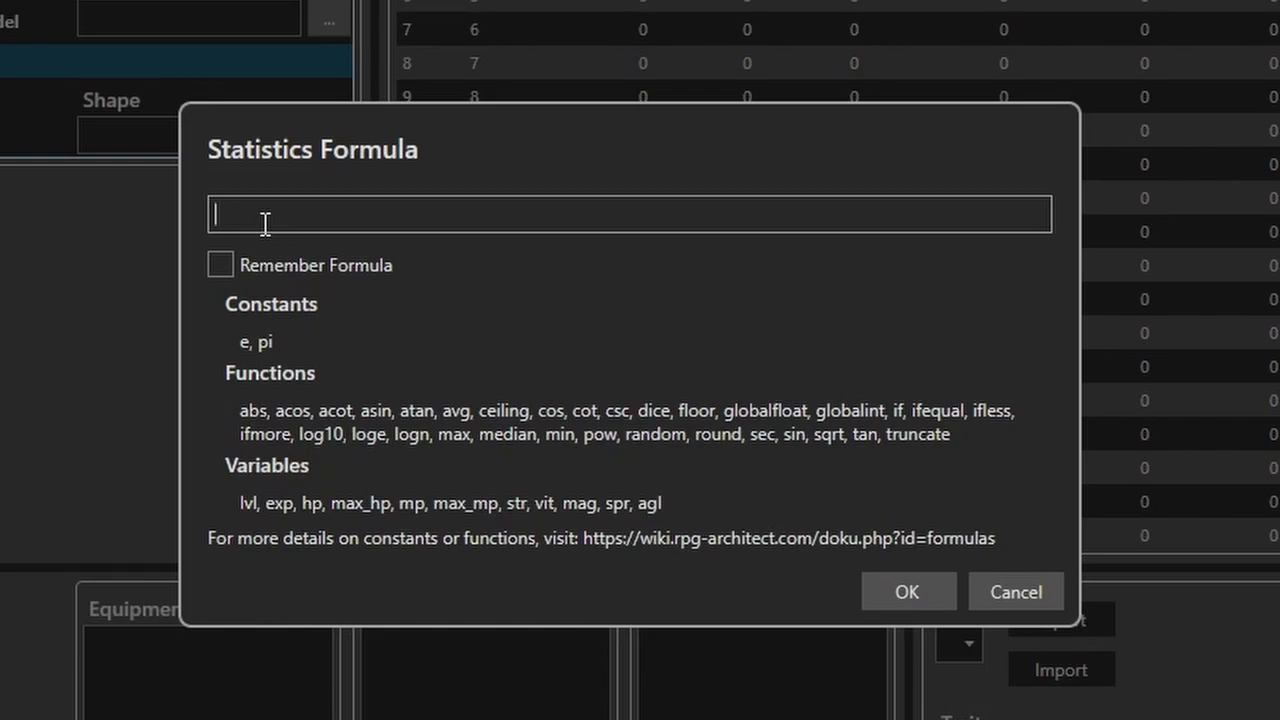
type("100")
type("*lvl")
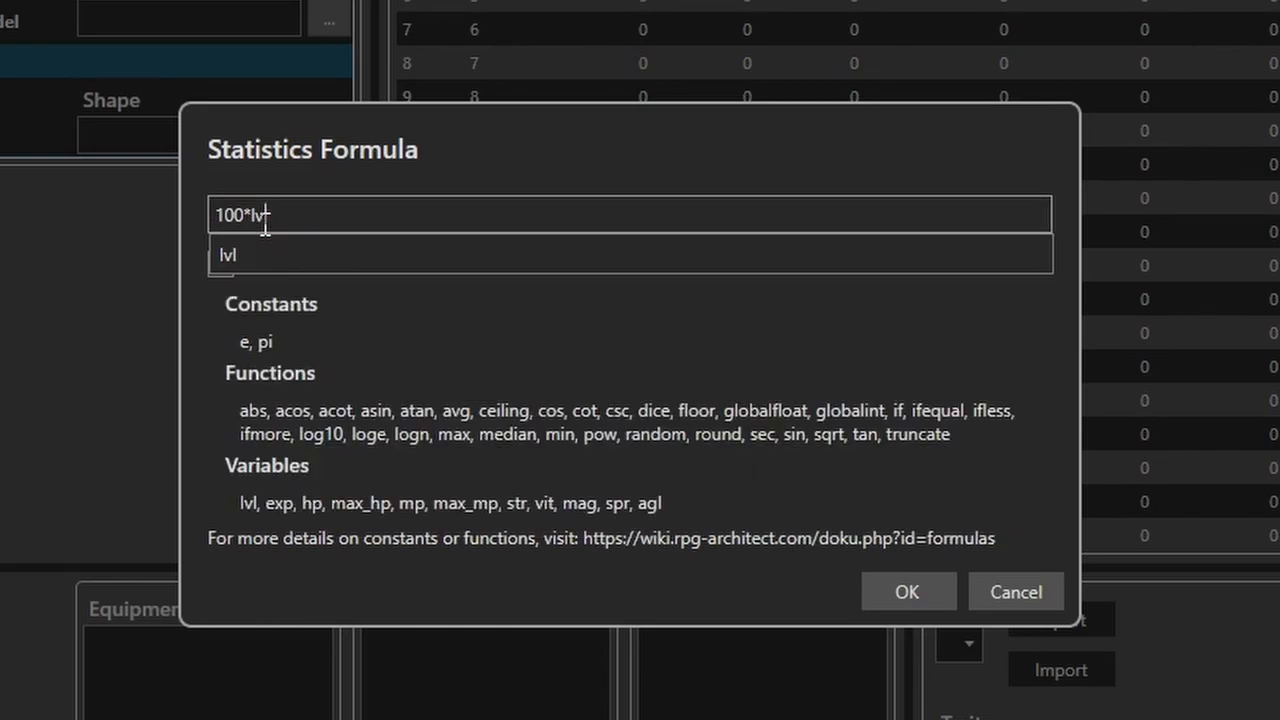
type("+")
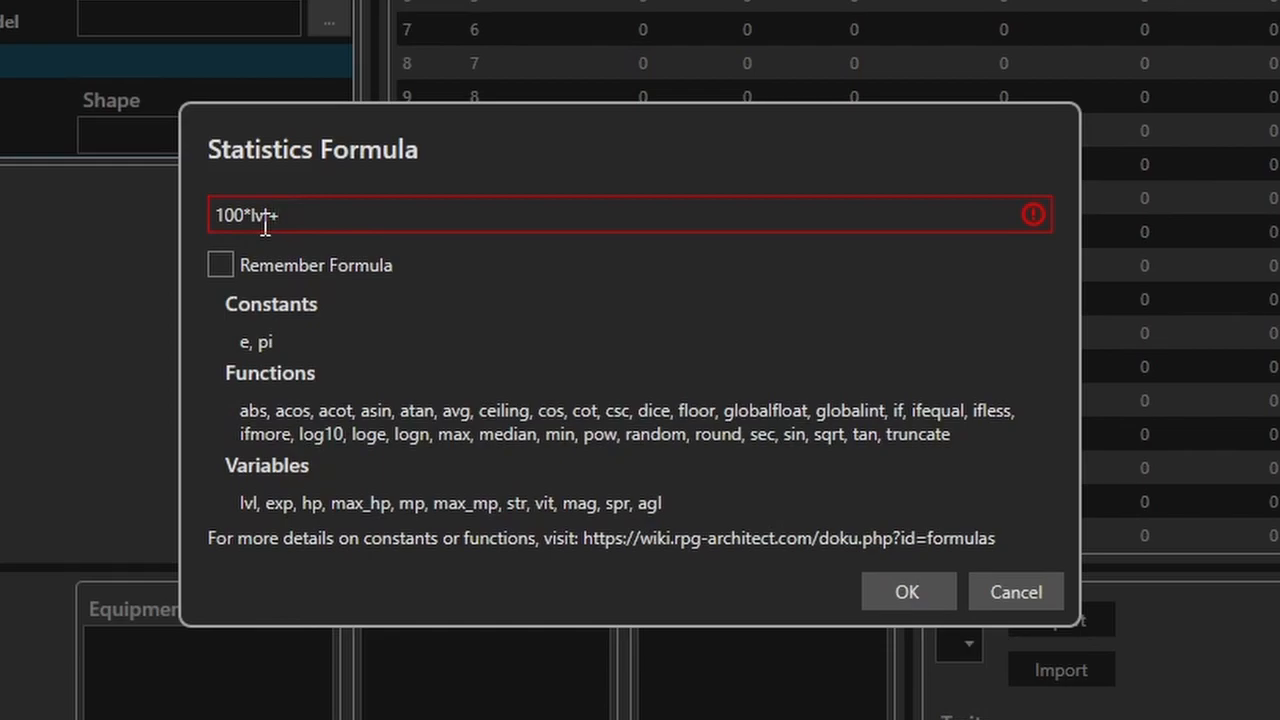
type("50")
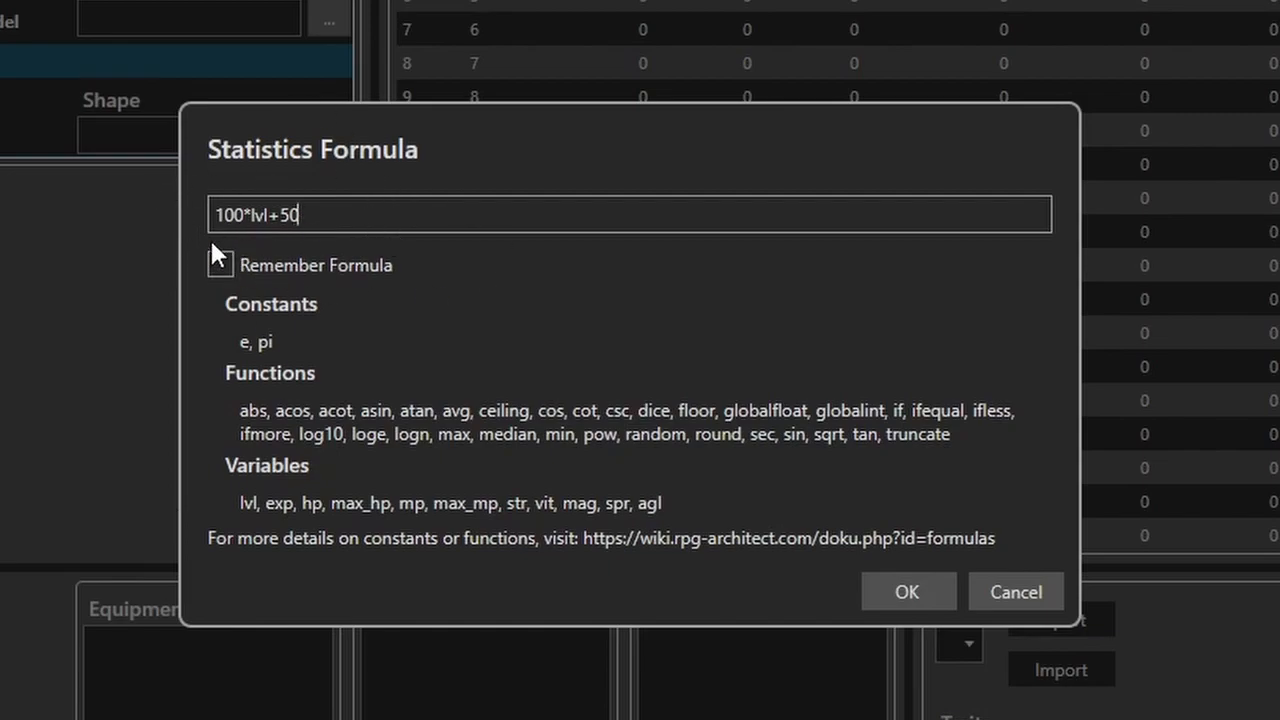
left_click(220, 265)
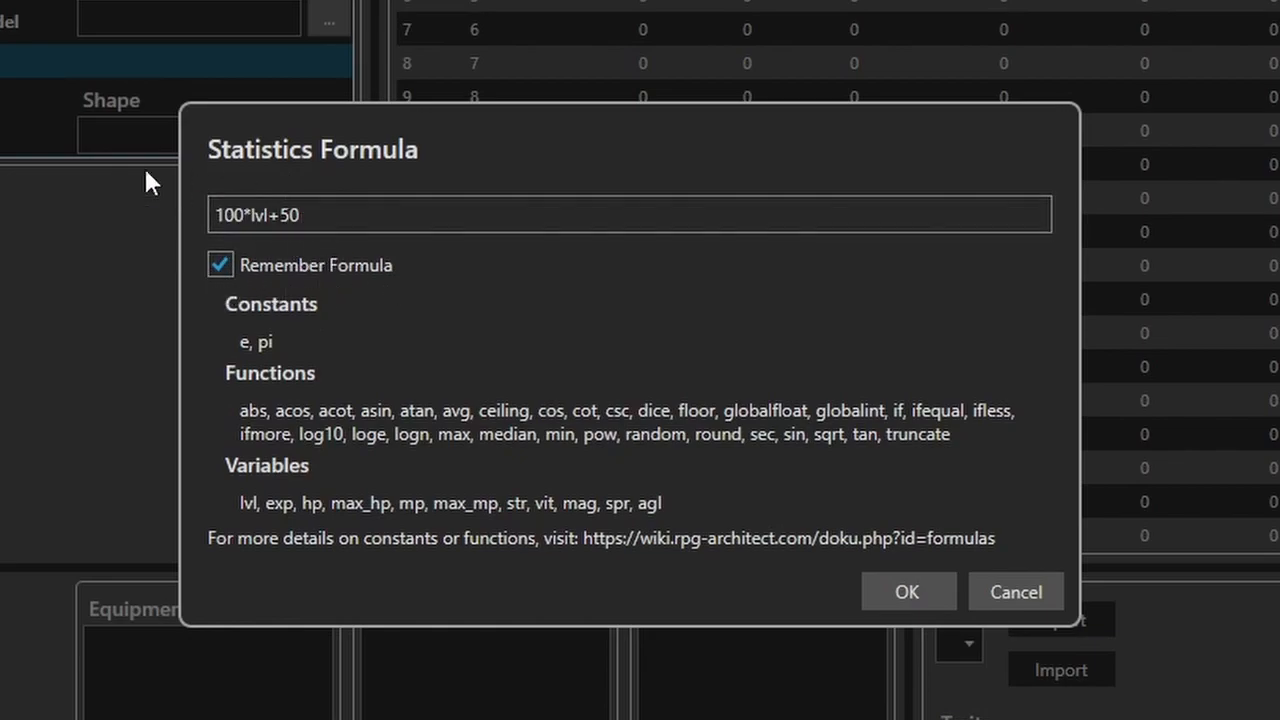
left_click(221, 265)
left_click(903, 602)
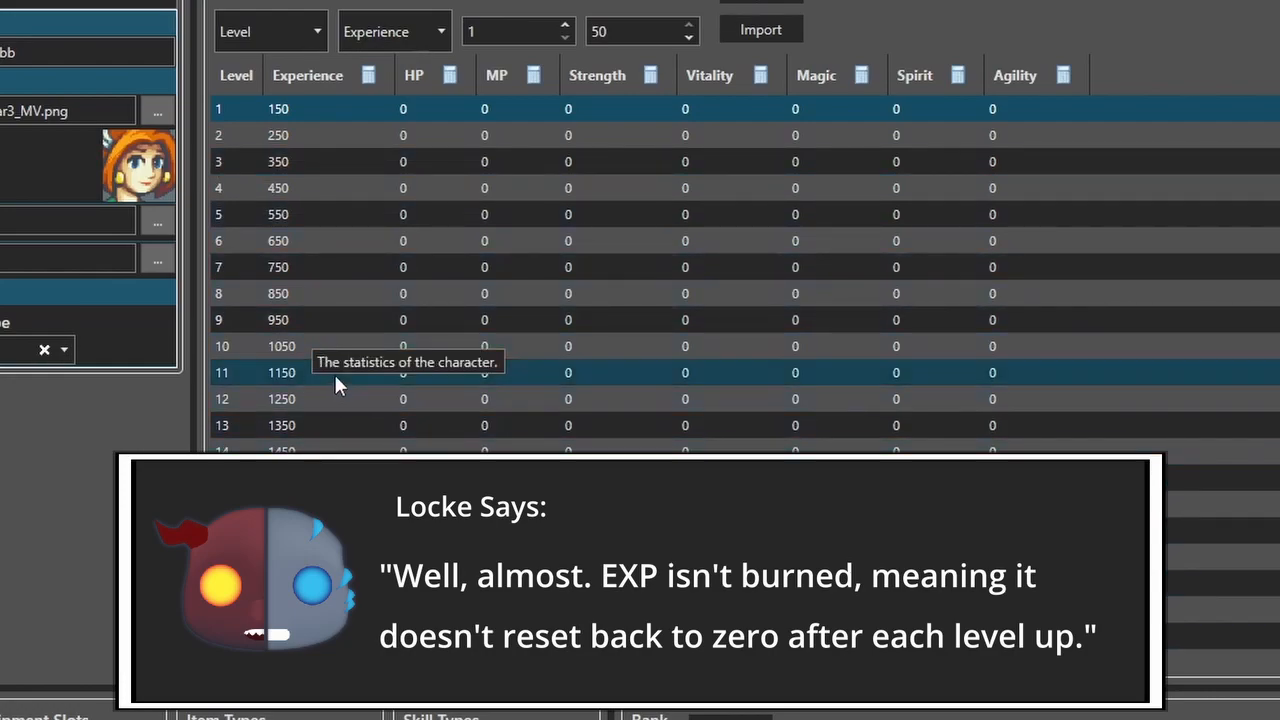
Step: Replace the Experience formula with 100 + (lvl*pi), have it remembered, and apply it to character 001's levels
scroll(333, 374, "down", 7)
scroll(333, 374, "down", 3)
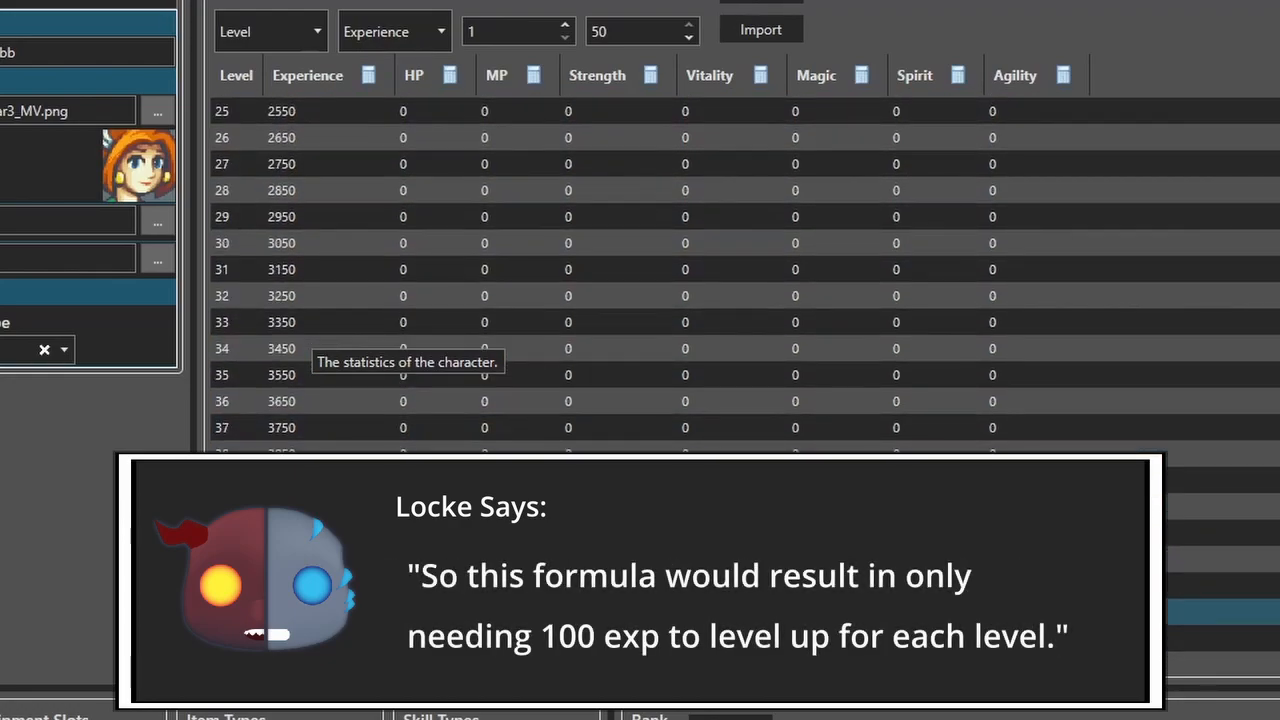
scroll(319, 111, "up", 10)
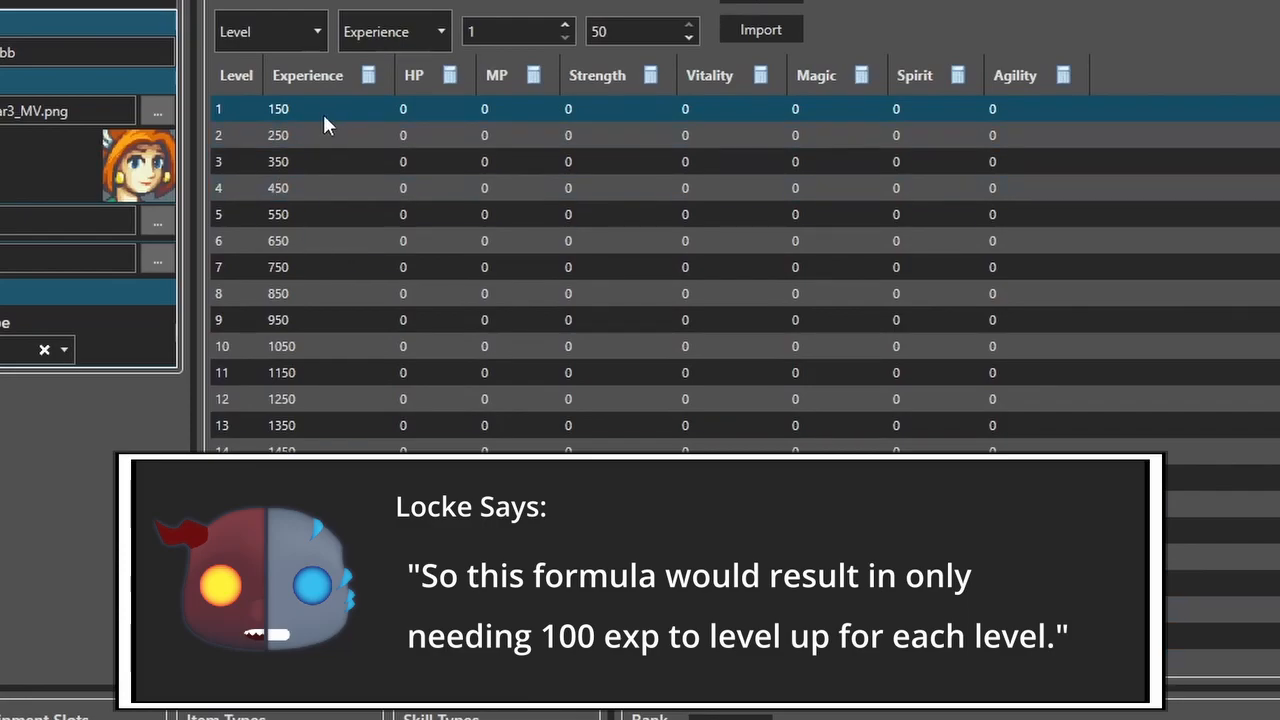
left_click(368, 77)
double_click(172, 409)
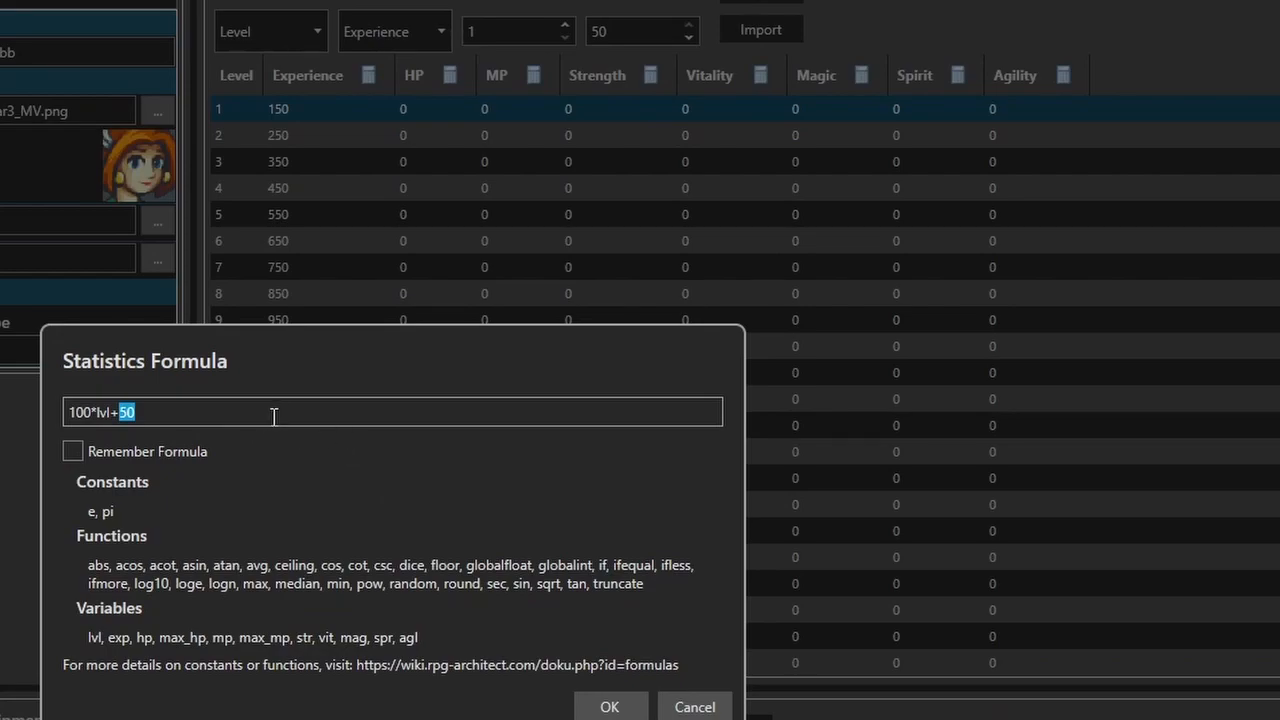
key("BackSpace")
key("BackSpace")
key("BackSpace")
key("BackSpace")
key("BackSpace")
key("BackSpace")
type("+ (")
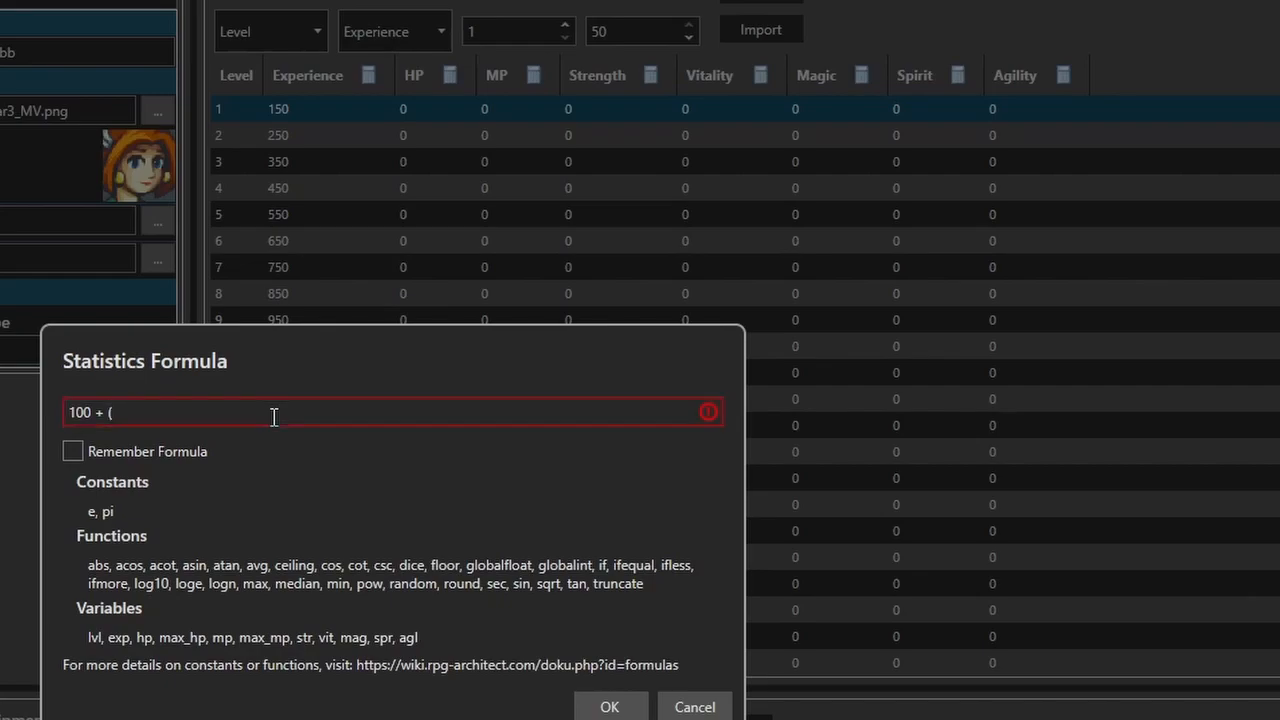
type("lvl")
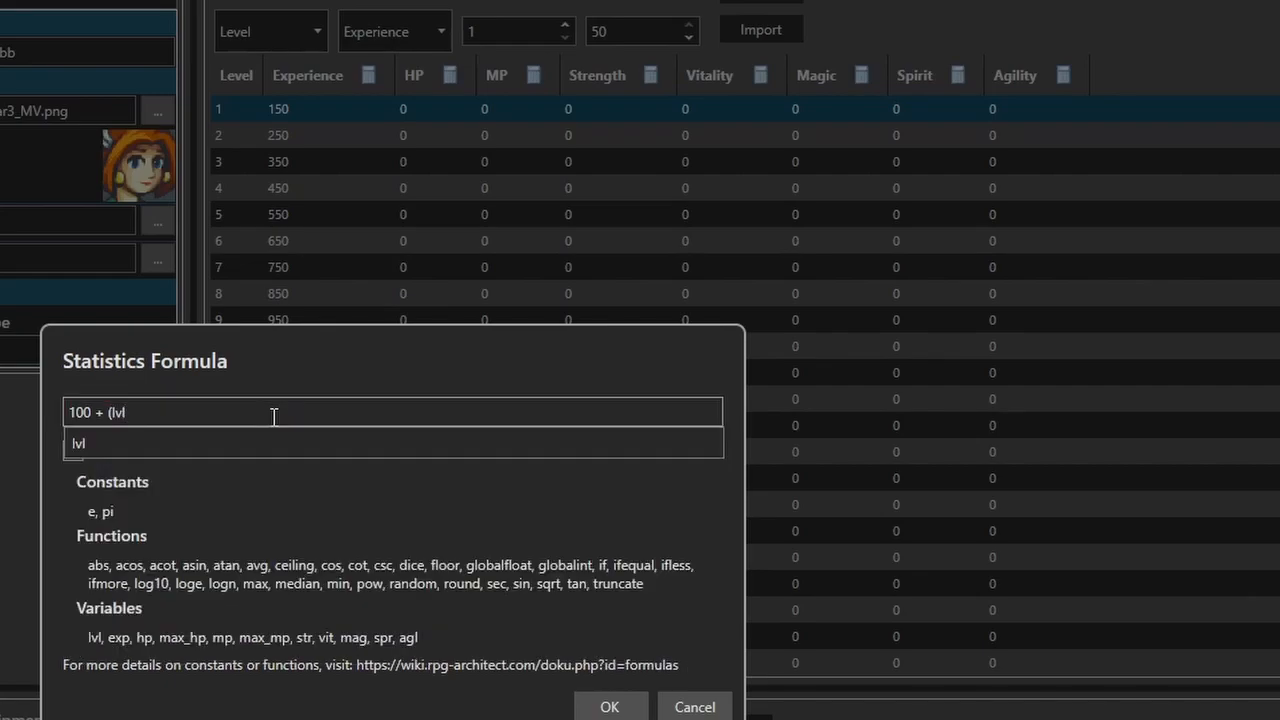
type("*")
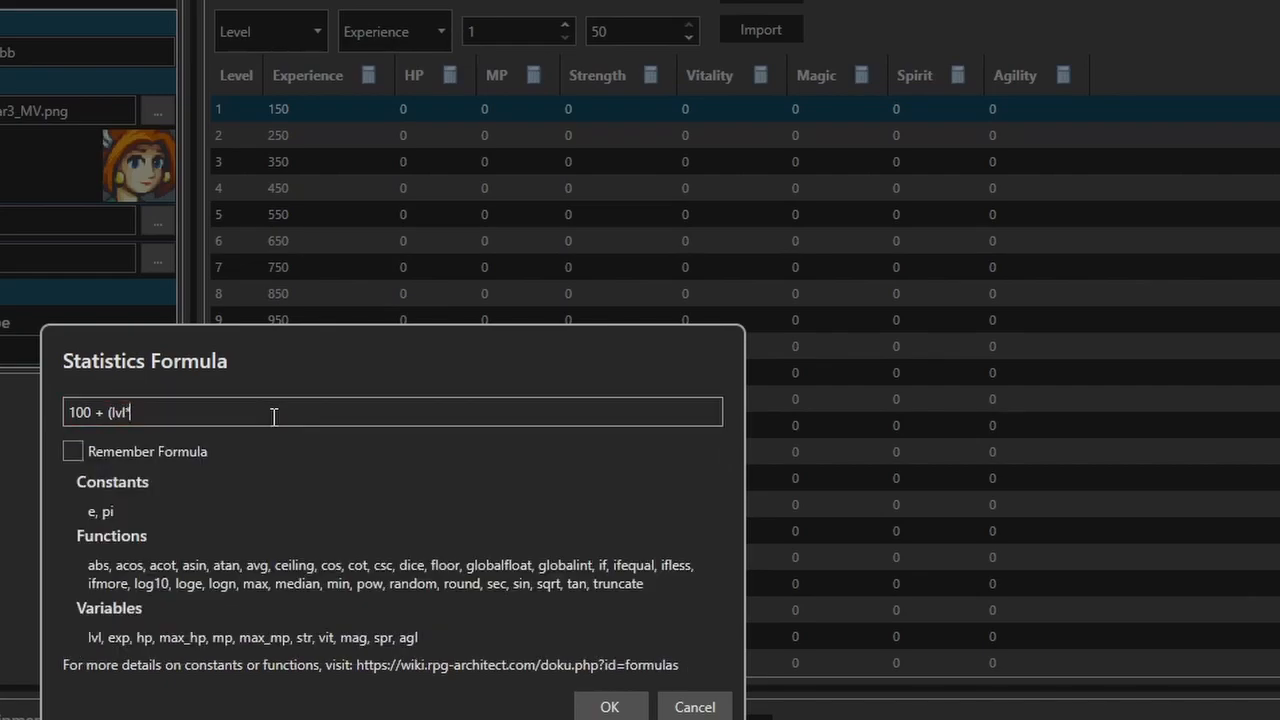
type("pi)")
left_click(71, 453)
left_click(609, 707)
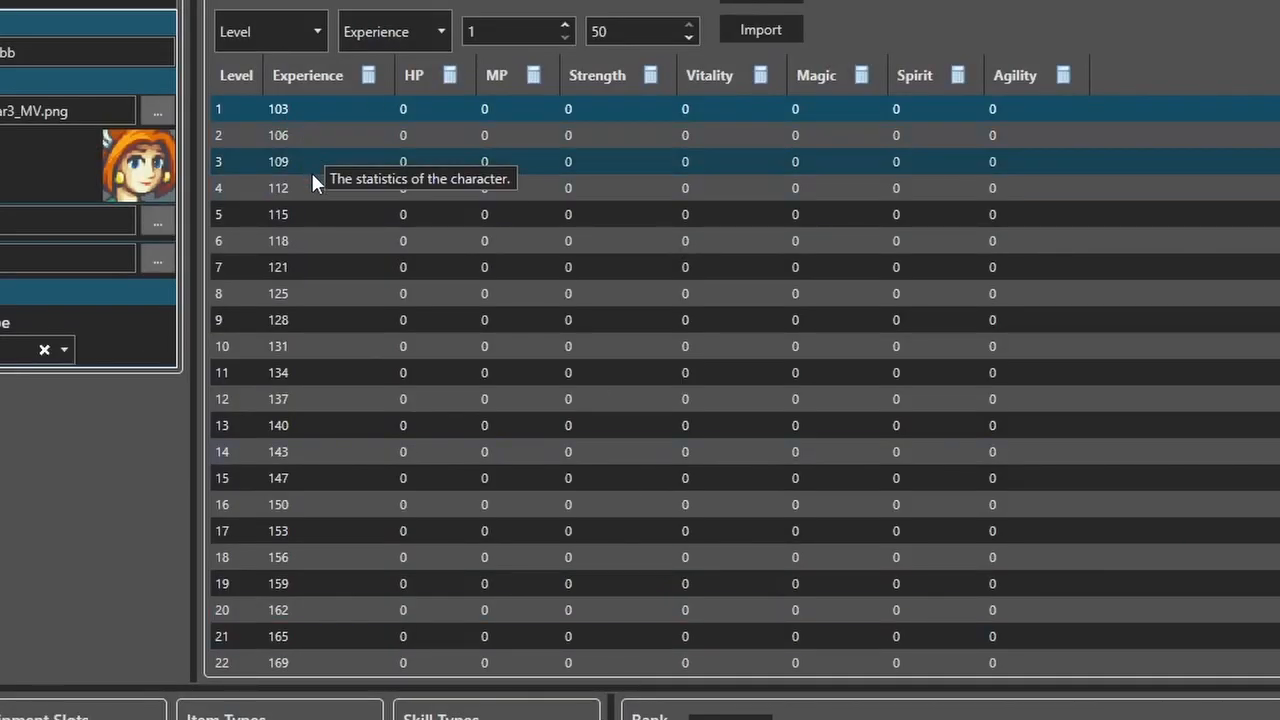
Step: Extend the Experience formula to 100 + (lvl*pi)+1000, apply it, and check the values across all levels
scroll(348, 406, "down", 9)
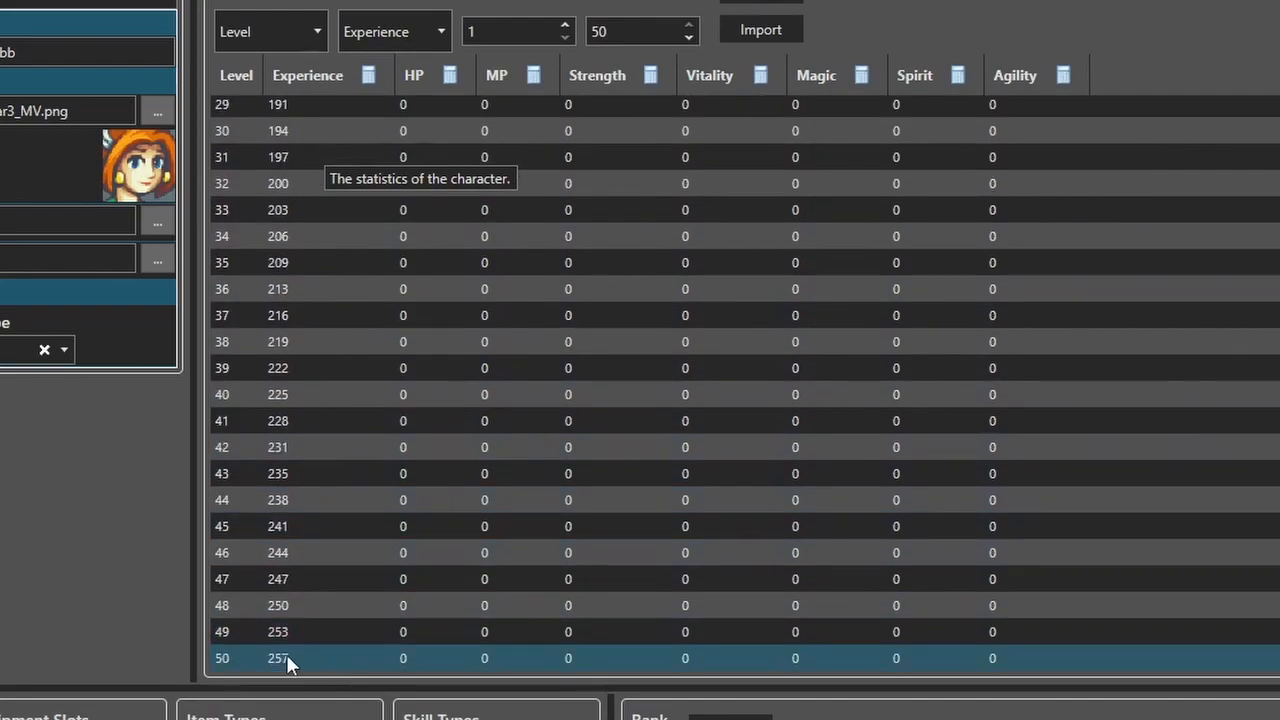
scroll(366, 507, "up", 9)
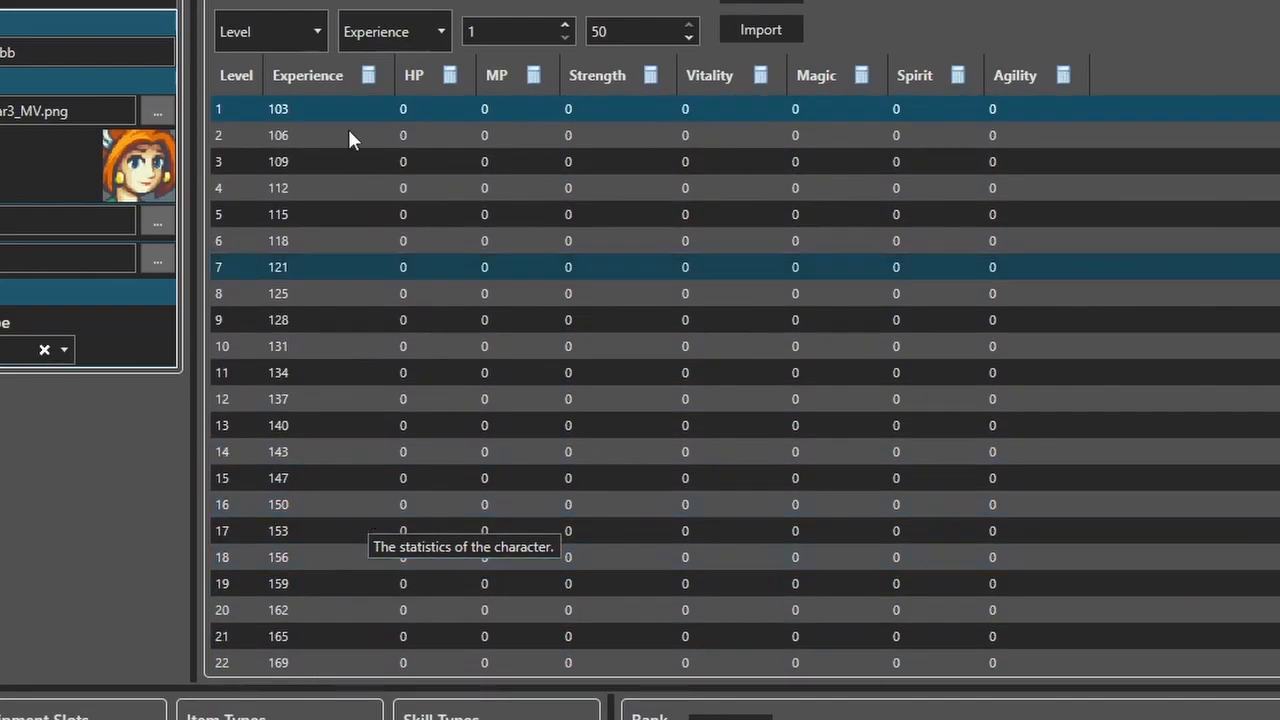
left_click(367, 77)
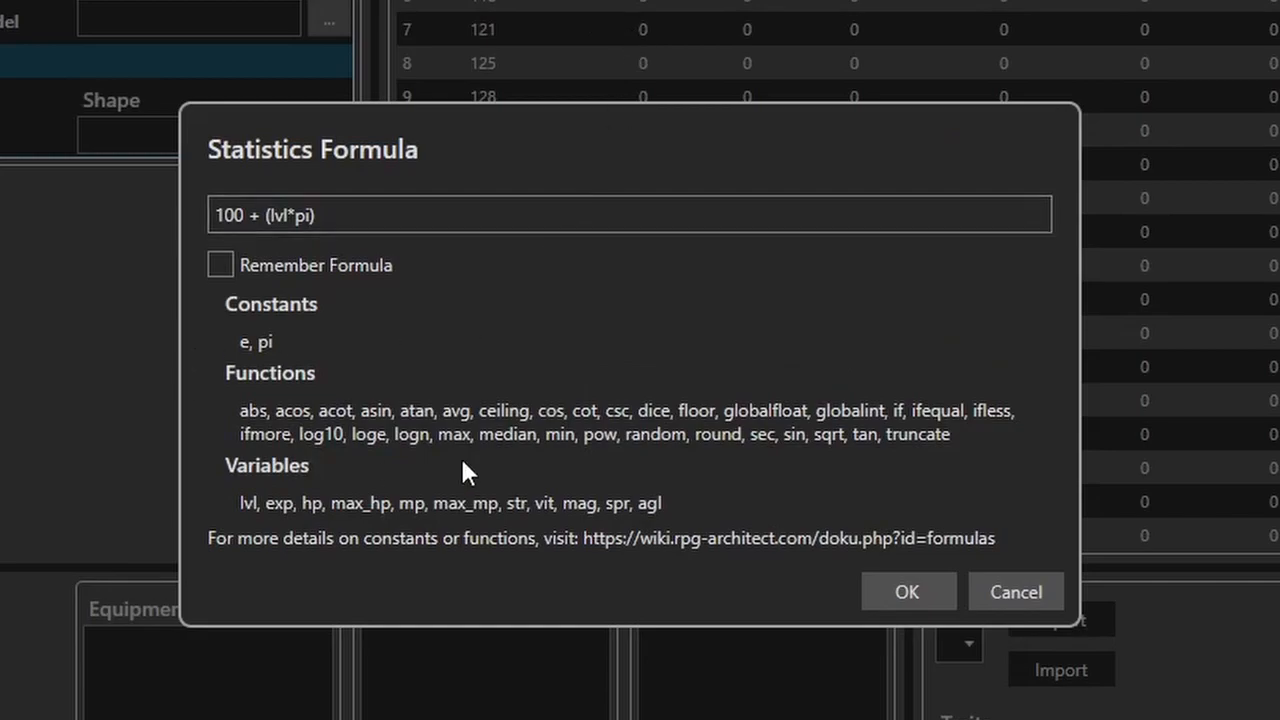
scroll(460, 280, "down", 9)
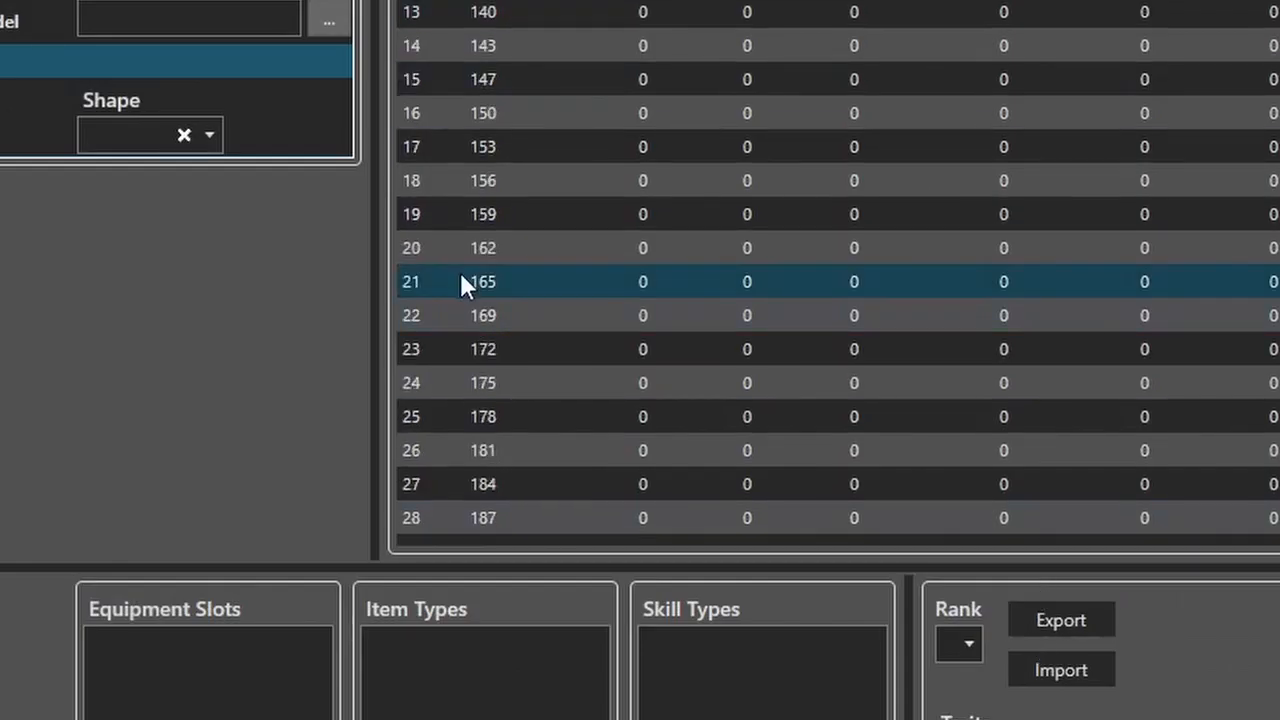
scroll(517, 540, "up", 2)
scroll(838, 274, "up", 2)
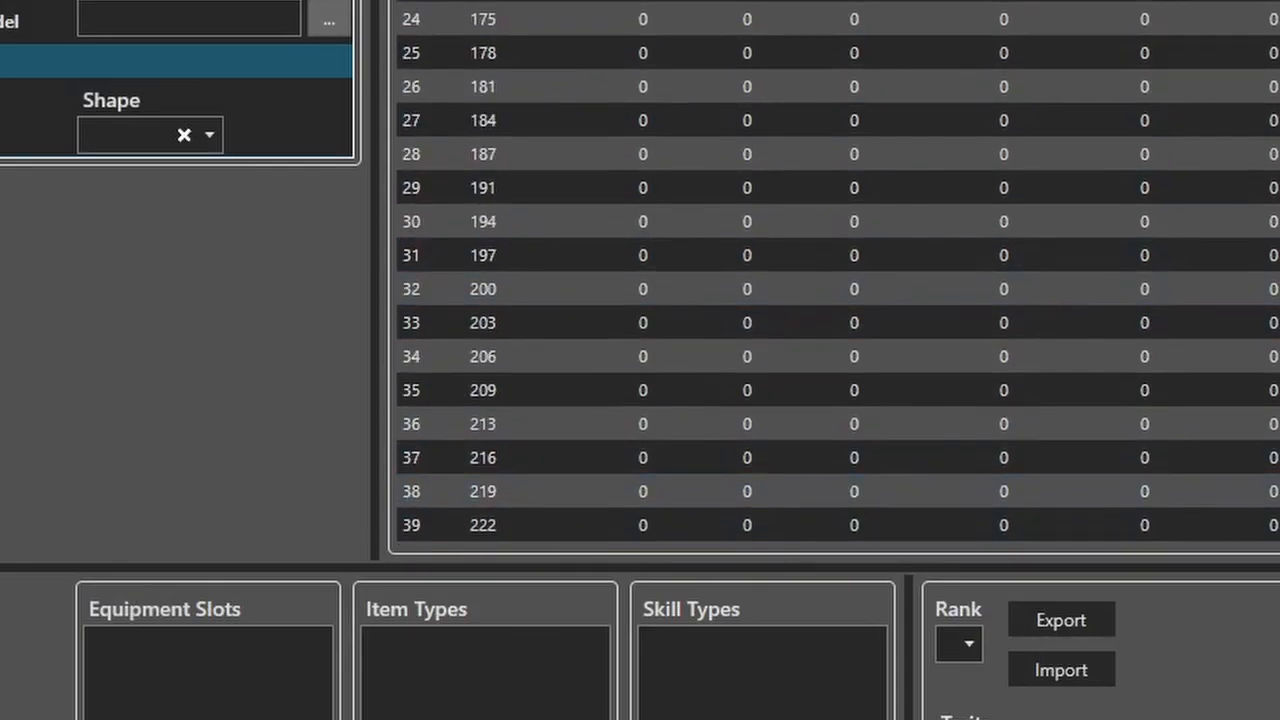
left_click(483, 3)
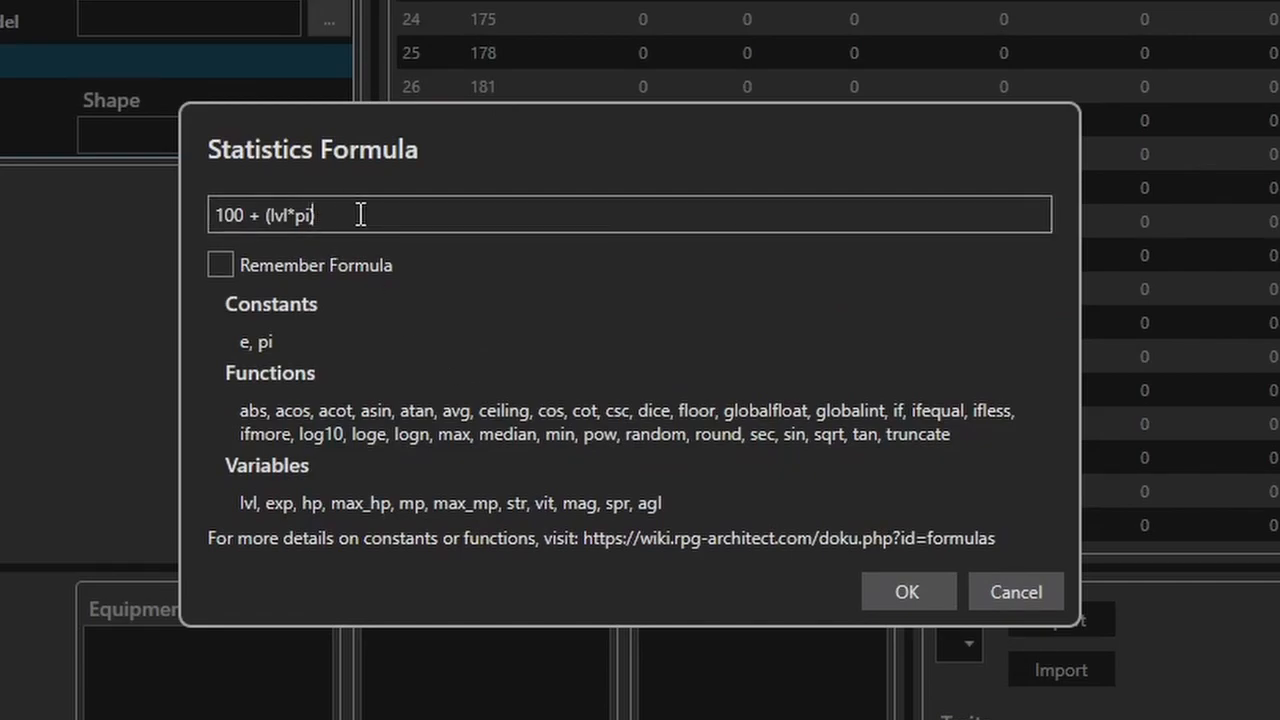
type("+1000")
left_click(897, 595)
scroll(850, 500, "down", 4)
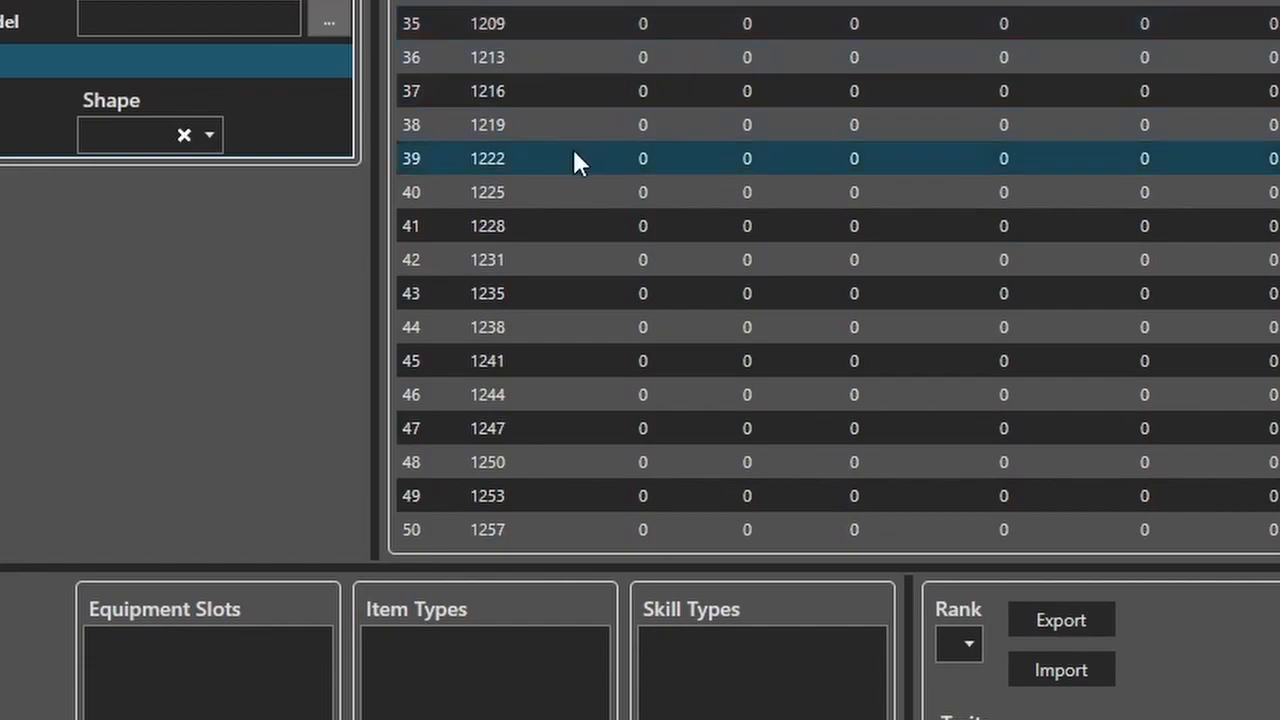
scroll(614, 386, "up", 11)
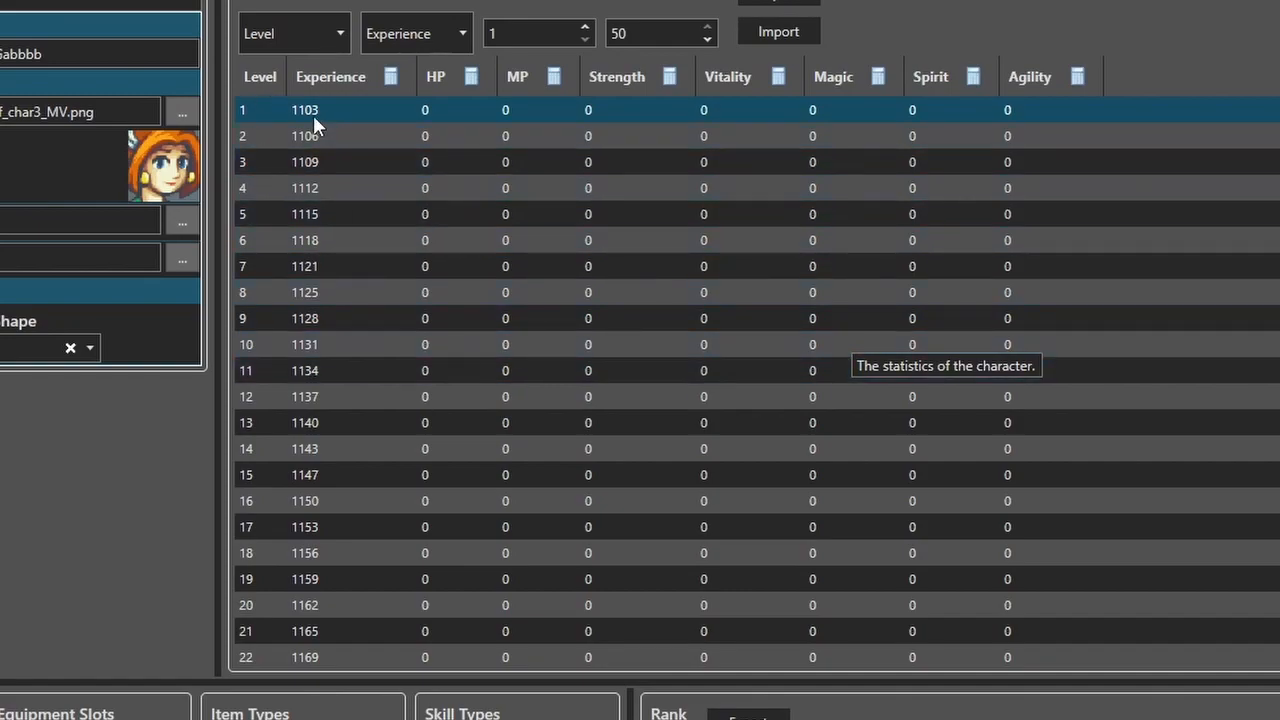
Step: Check character 001's Experience values from level 1 to 50 and view the remembered Experience formula without applying it
scroll(319, 297, "down", 9)
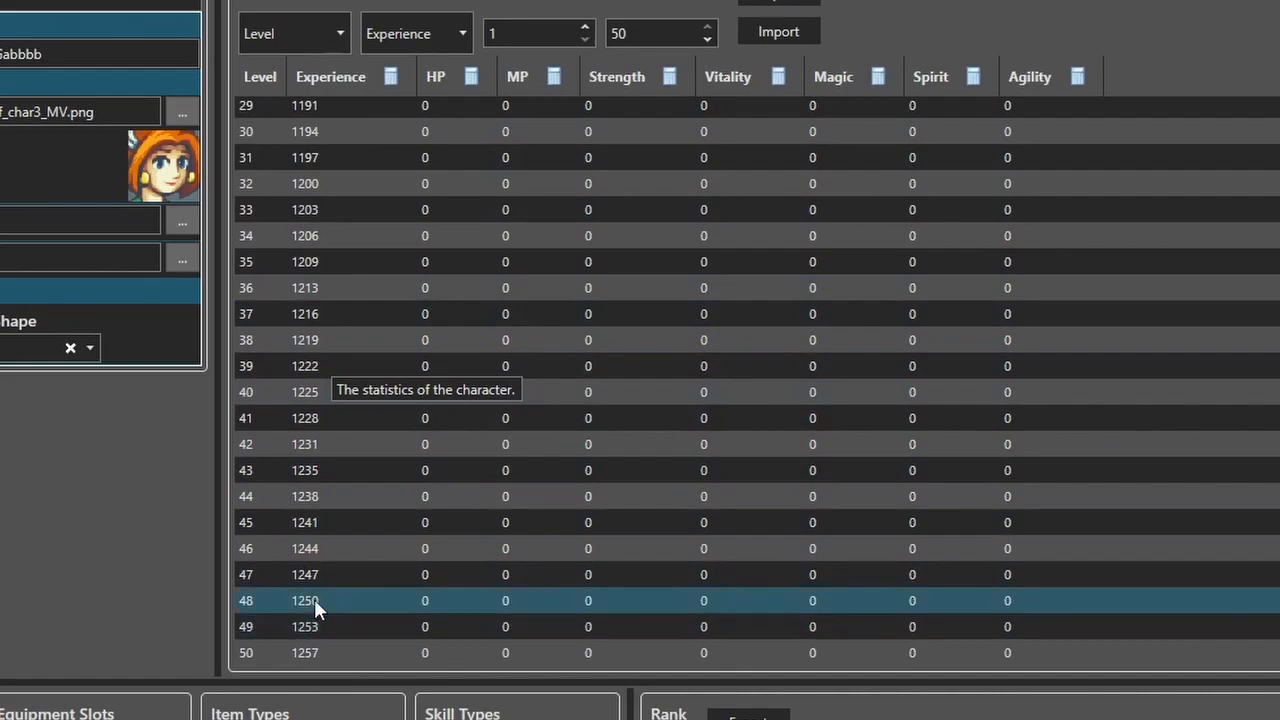
scroll(330, 132, "up", 3)
left_click(390, 76)
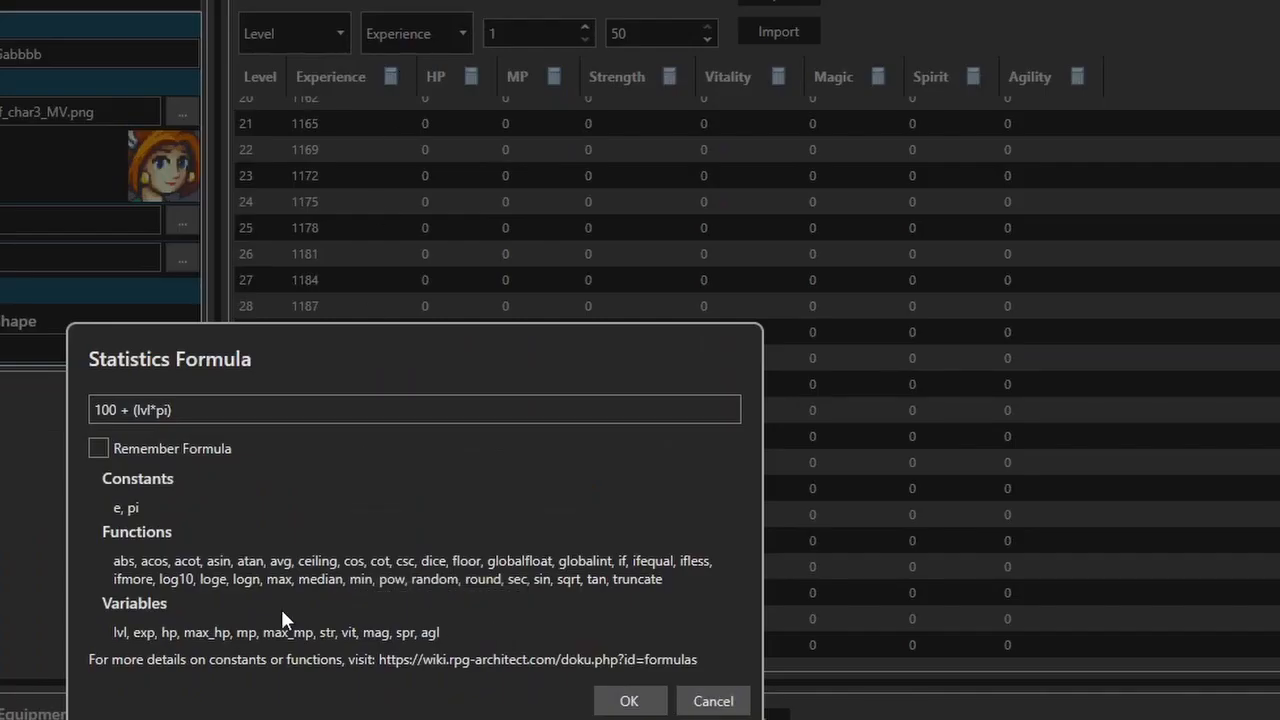
left_click(725, 699)
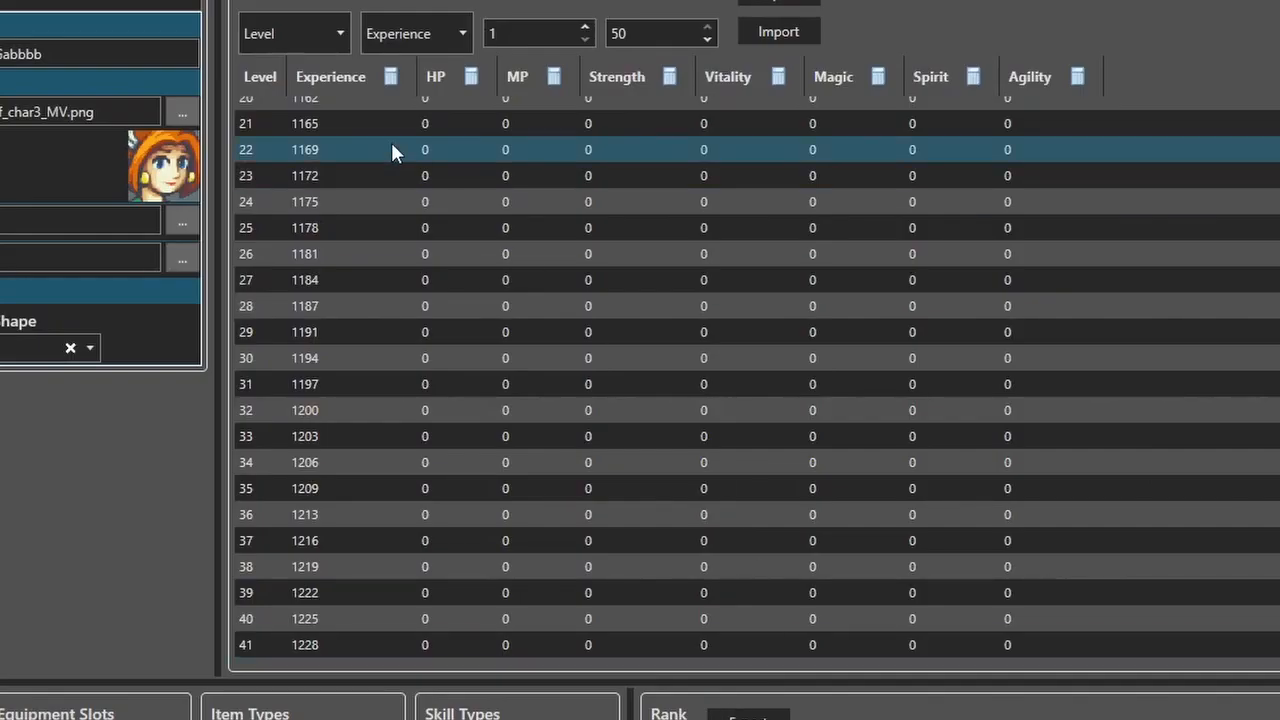
scroll(336, 487, "down", 3)
scroll(338, 631, "up", 9)
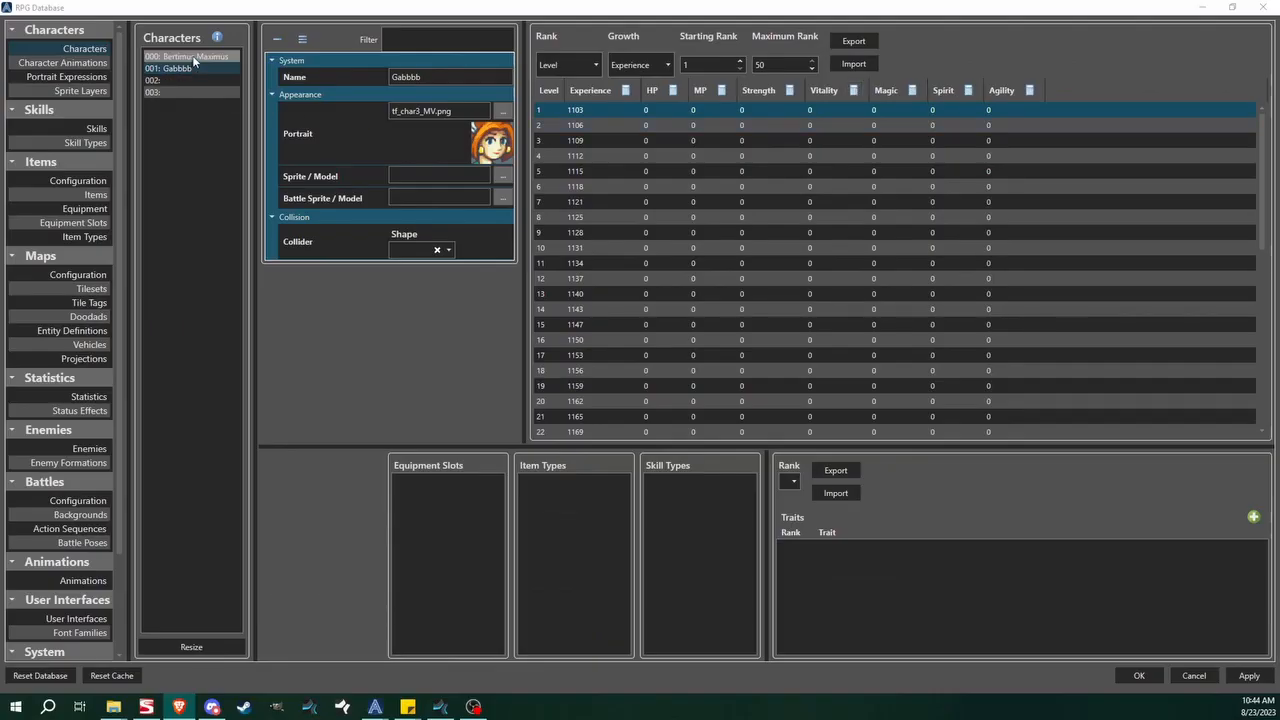
Step: Copy character 000's Vitality formula vit+(lvl*e)+random and apply it again to that character's levels
left_click(192, 56)
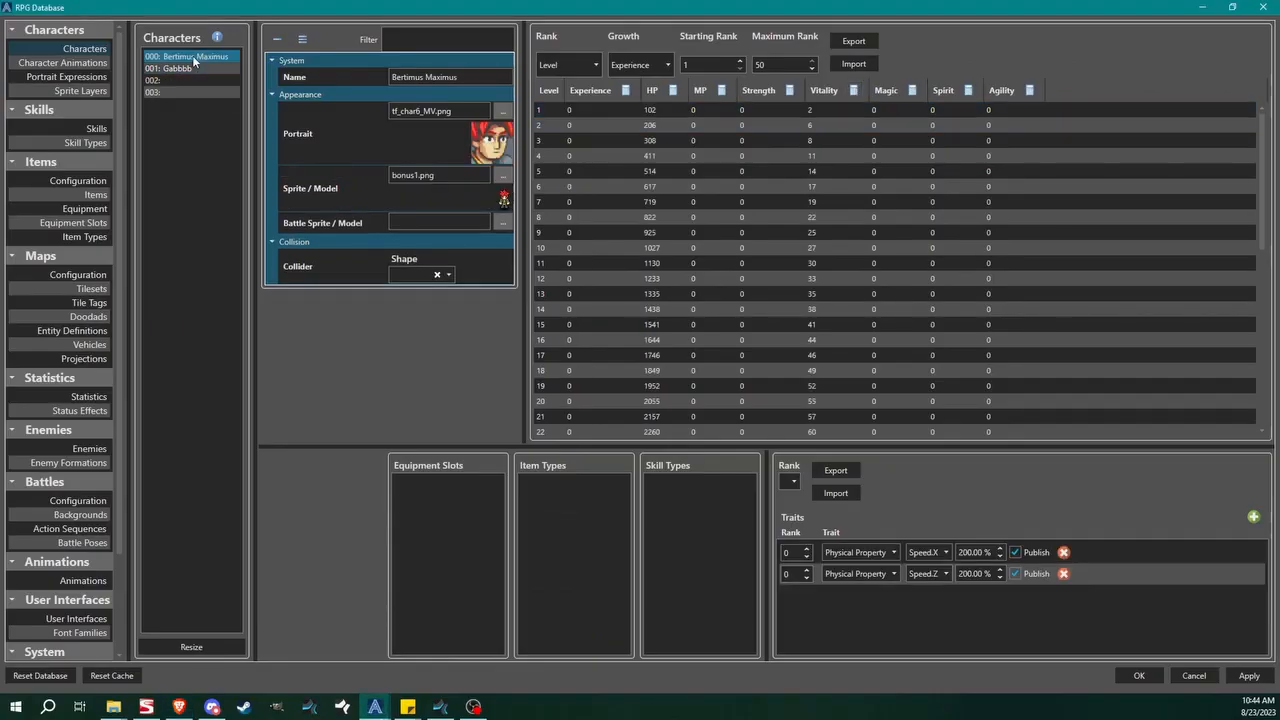
left_click(853, 90)
triple_click(520, 287)
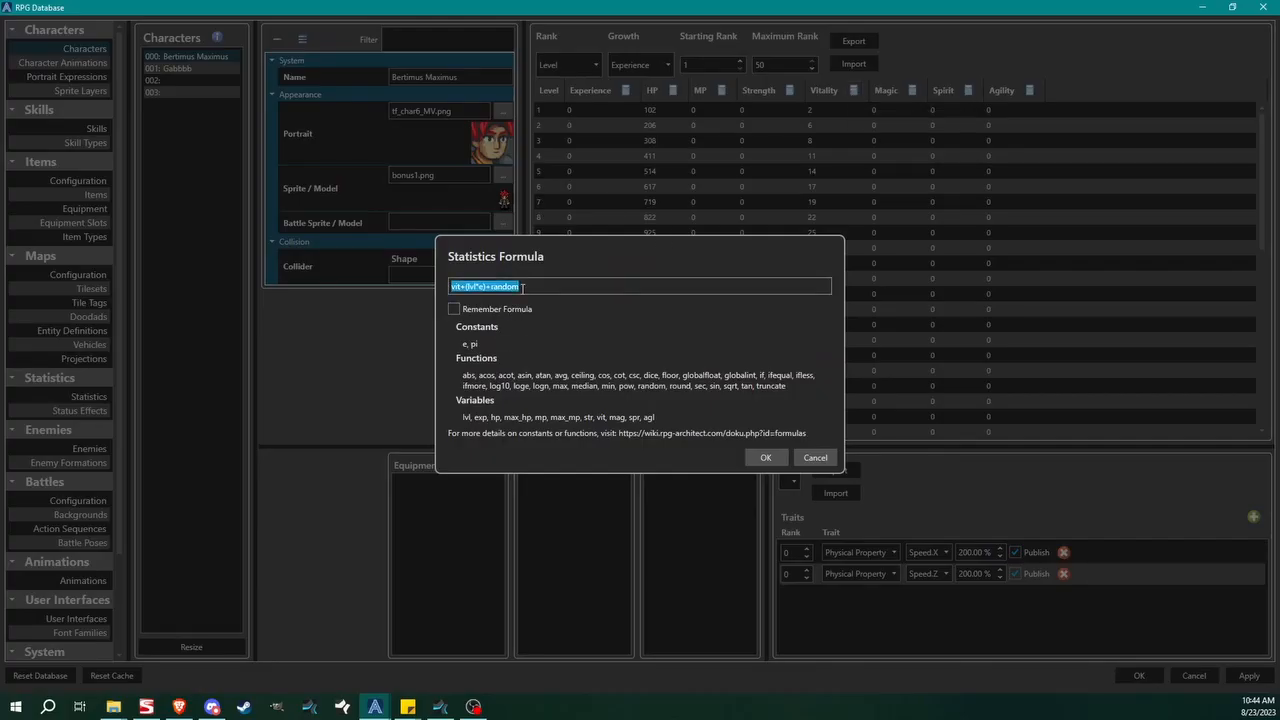
right_click(546, 297)
triple_click(513, 286)
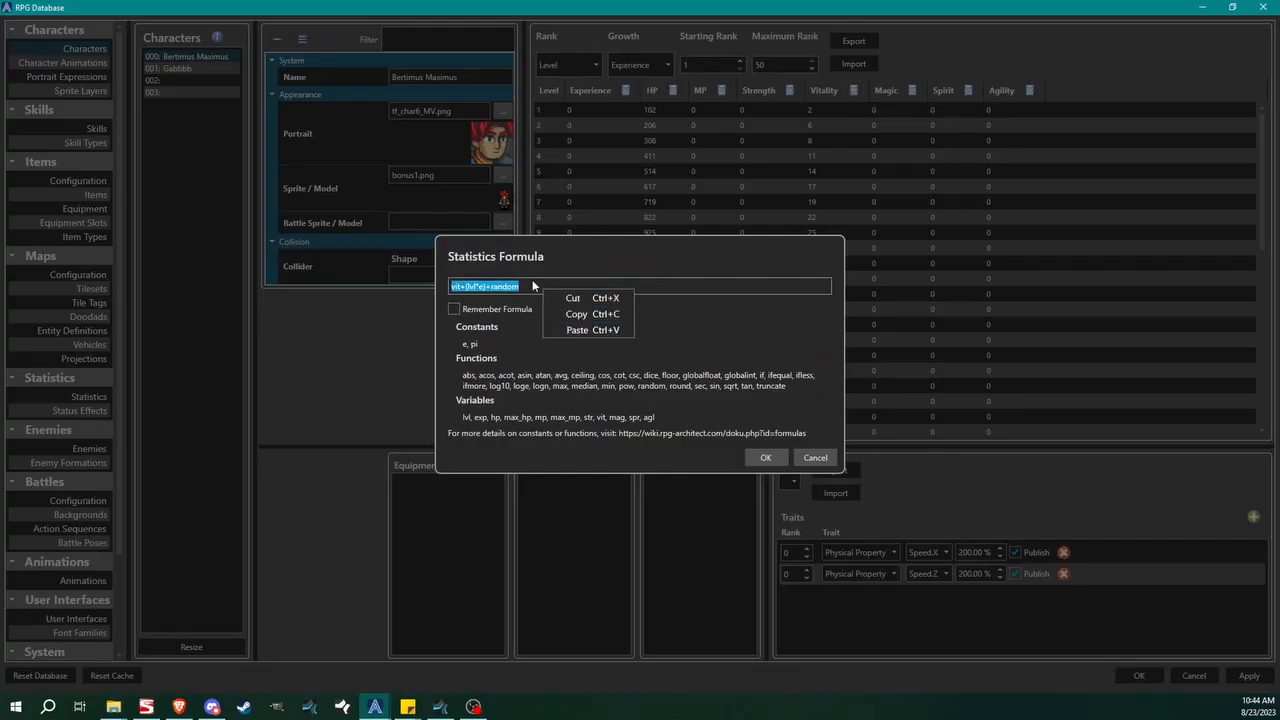
left_click(581, 315)
triple_click(499, 287)
left_click(555, 298)
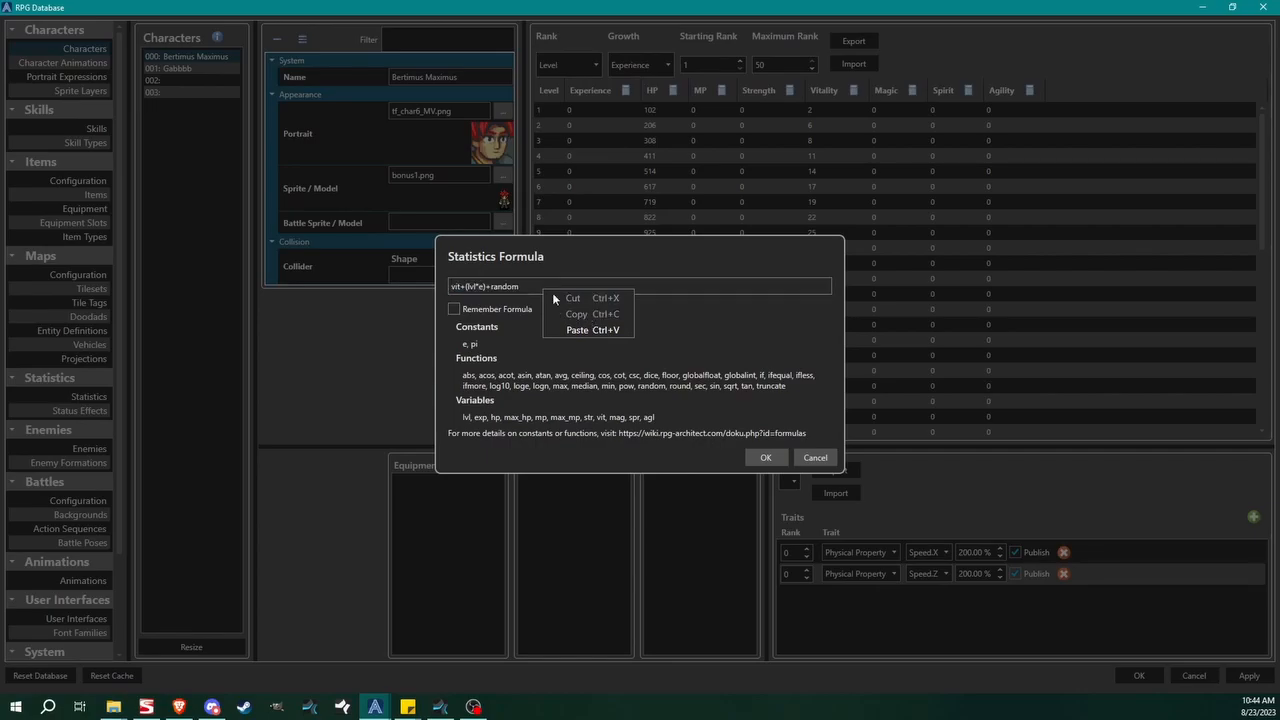
triple_click(494, 286)
left_click(552, 298)
triple_click(516, 286)
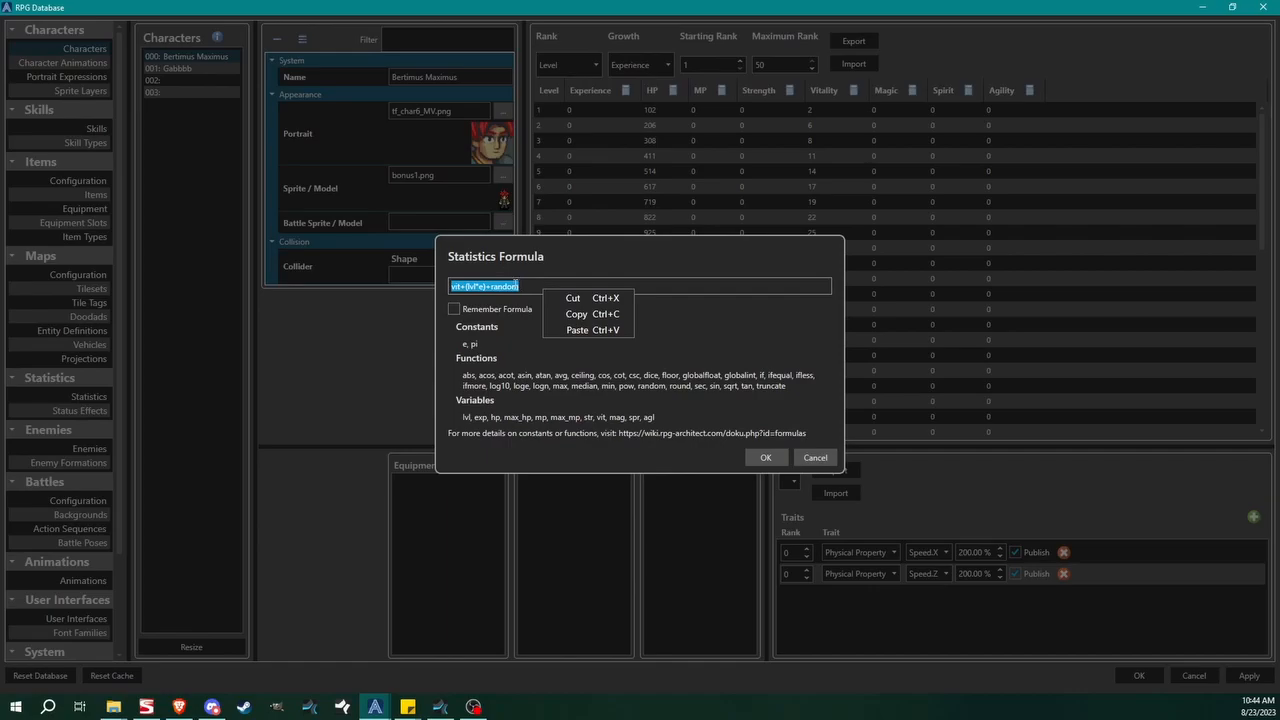
left_click(766, 458)
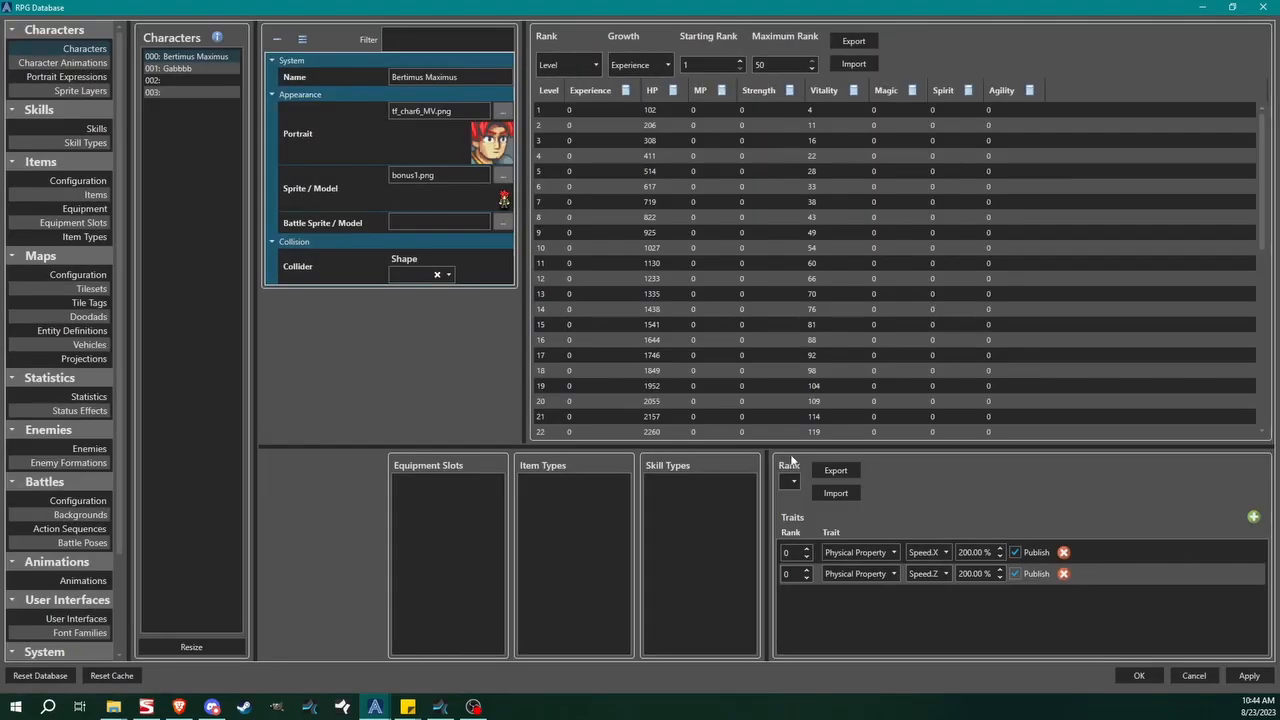
Step: Apply the formula vit+(lvl*e)+random to character 001's Vitality column and check the values across the levels
left_click(192, 68)
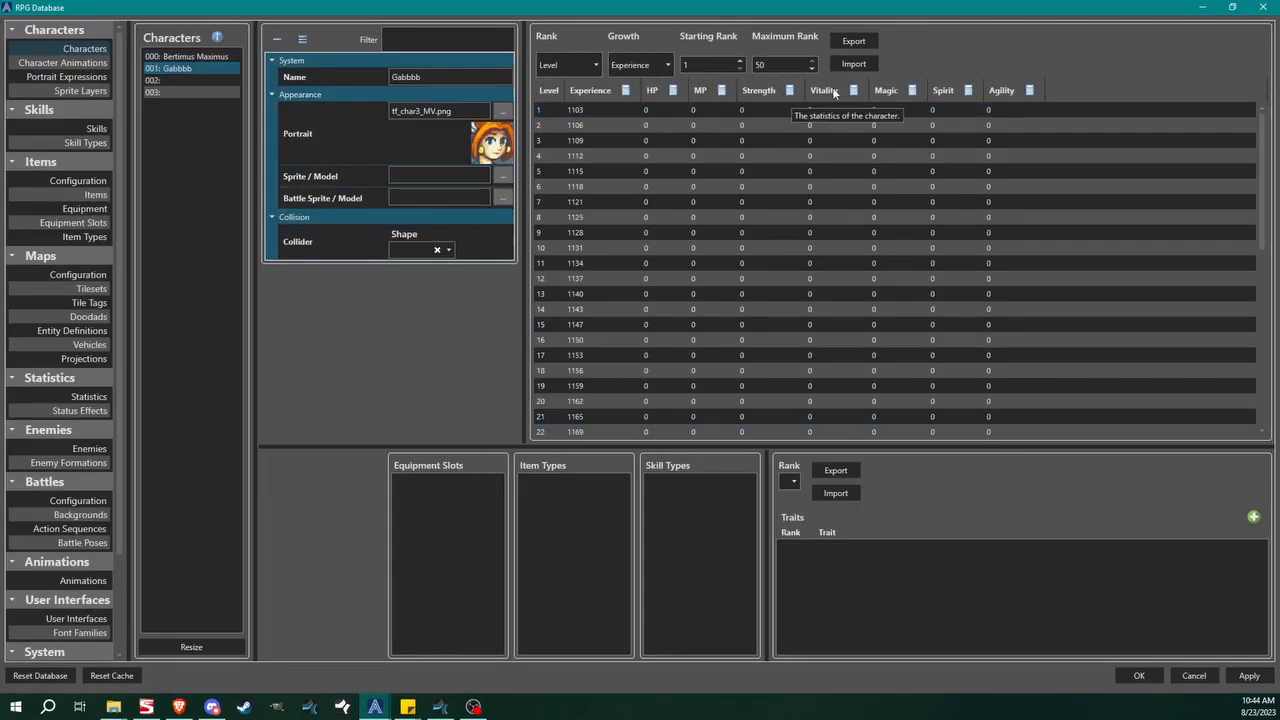
left_click(853, 90)
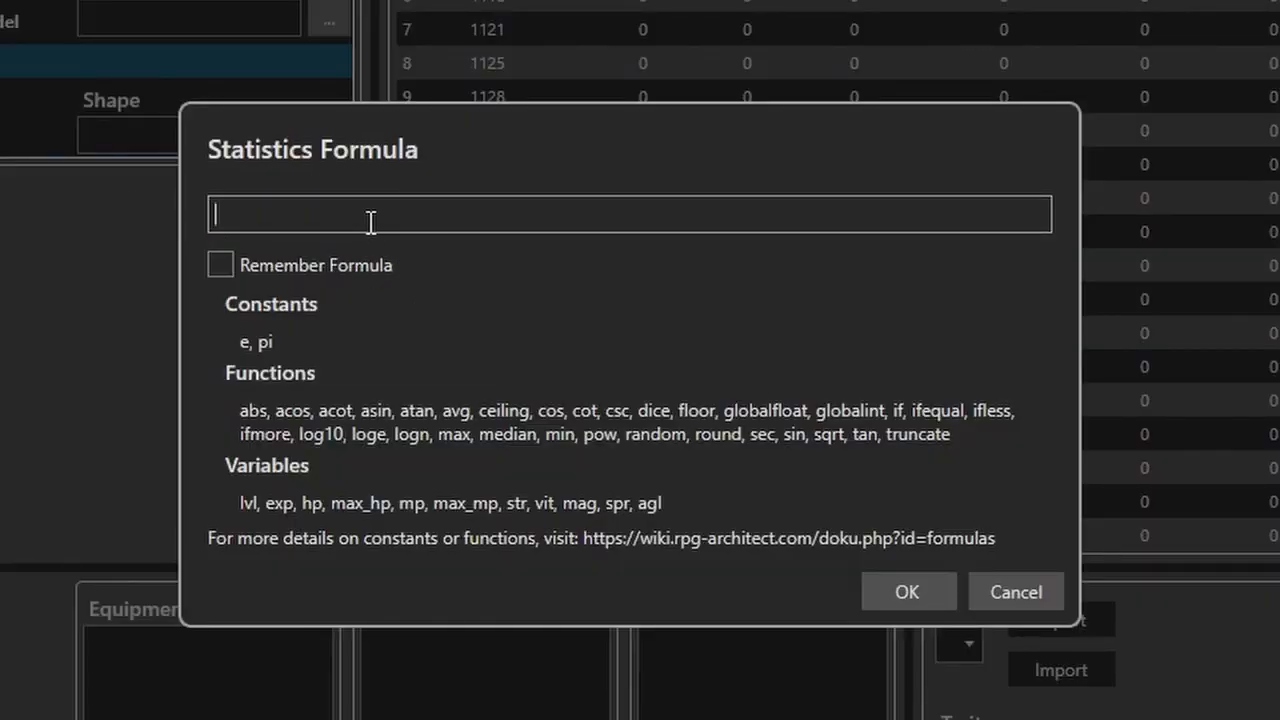
type("vit+(lvl*e)+random")
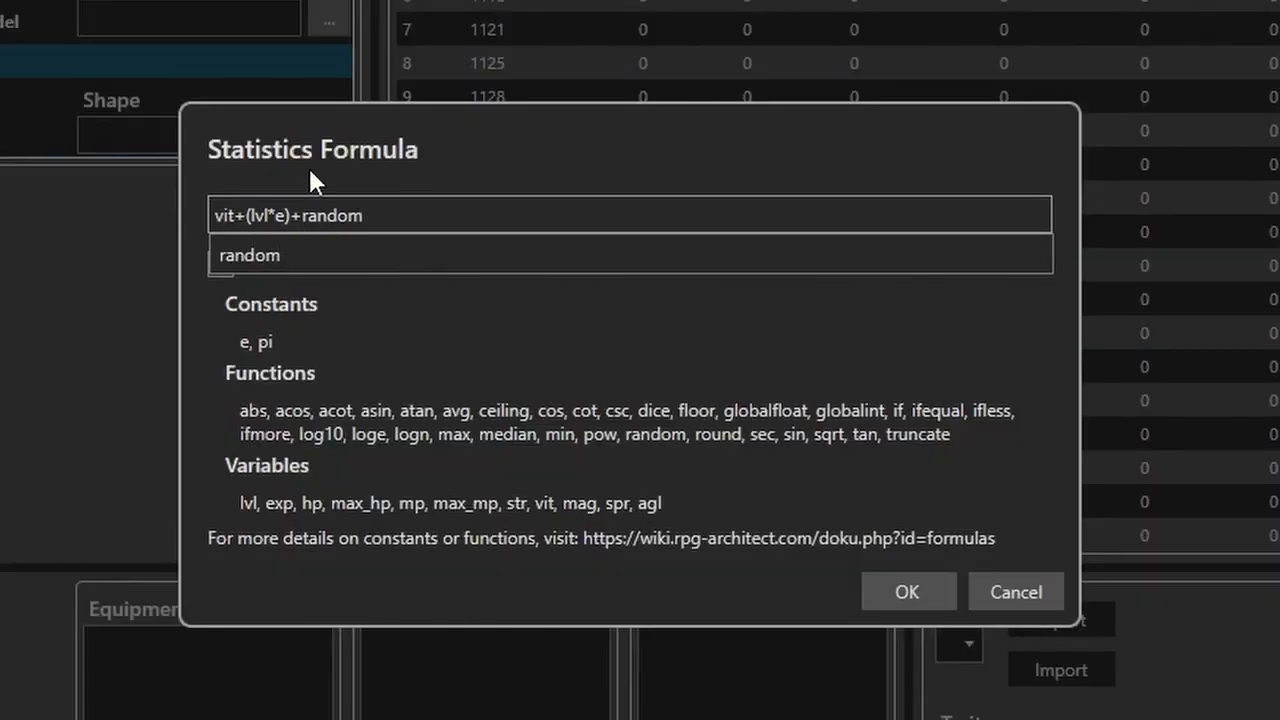
left_click(308, 168)
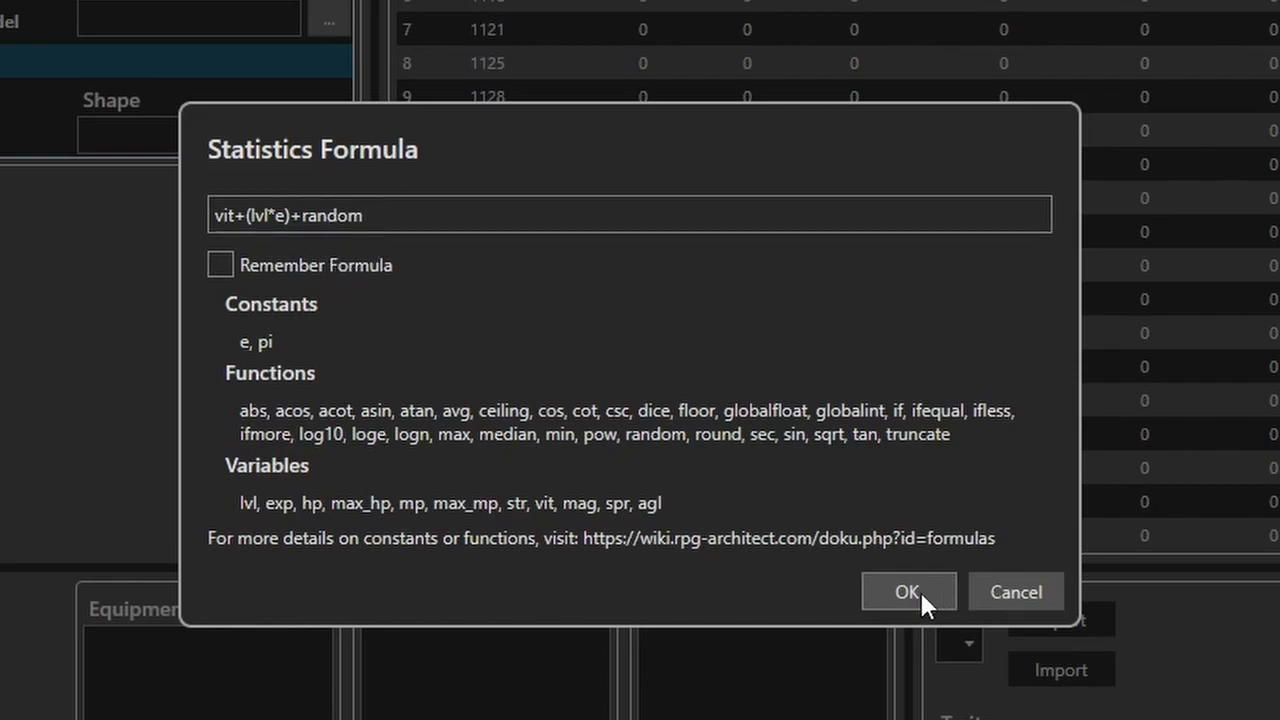
left_click(907, 592)
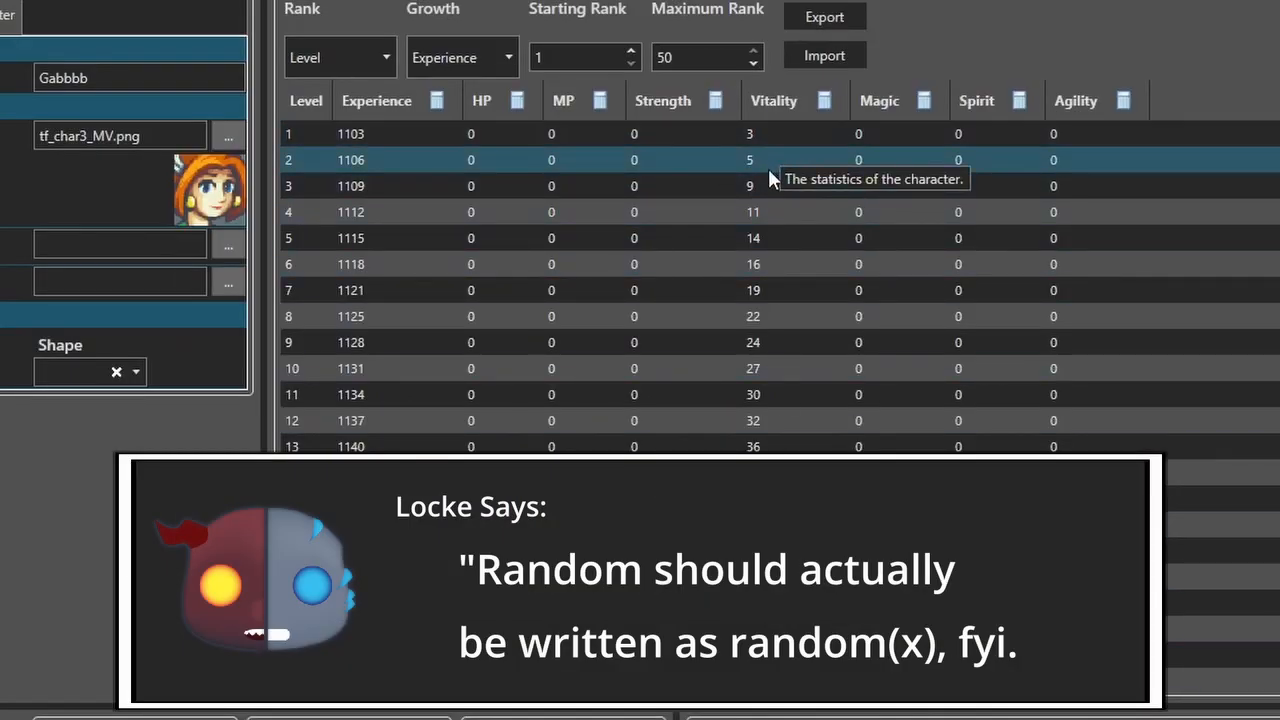
scroll(769, 425, "down", 6)
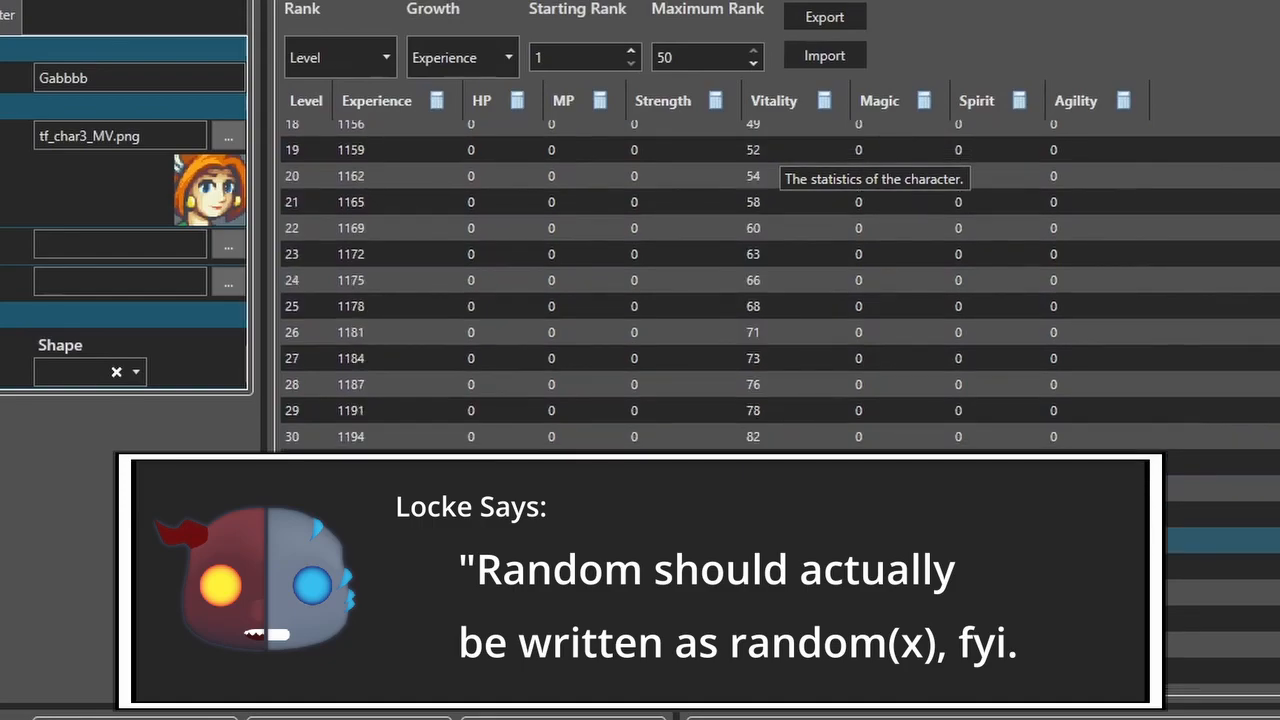
scroll(747, 543, "down", 4)
scroll(778, 436, "up", 9)
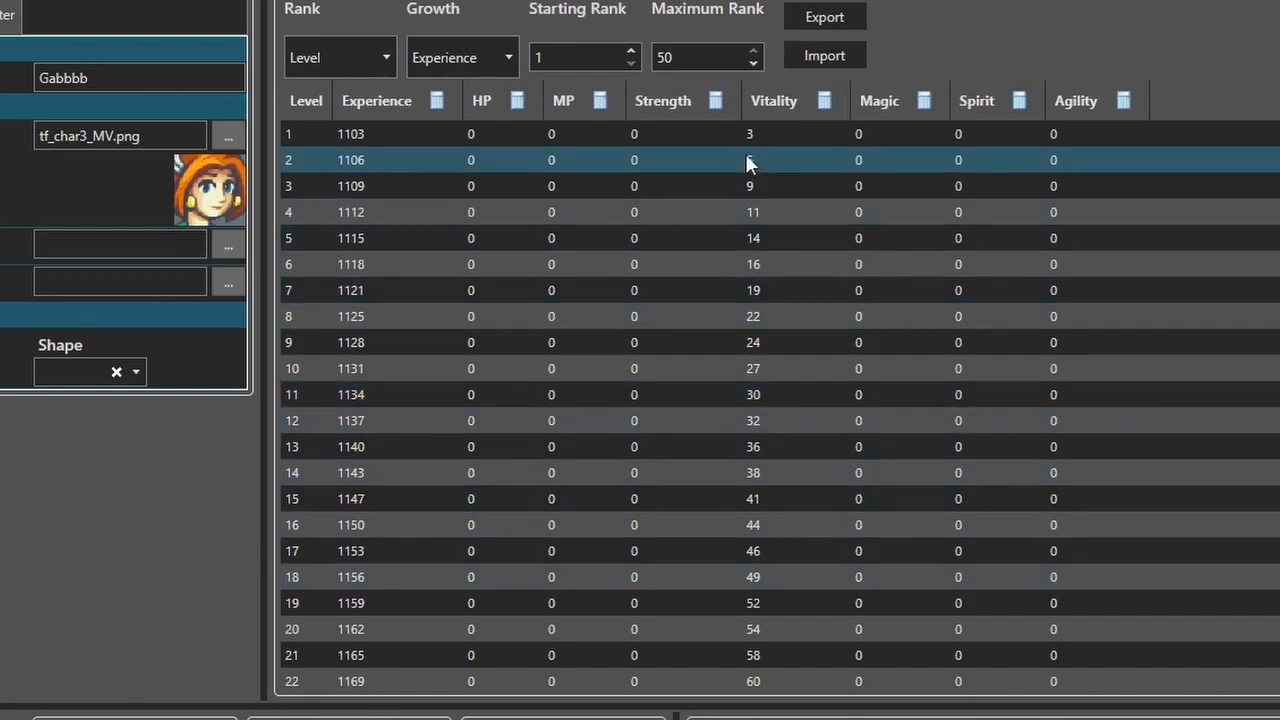
Step: Have character 001's Vitality formula remembered, apply it a second time, and check the values up to level 50
left_click(824, 100)
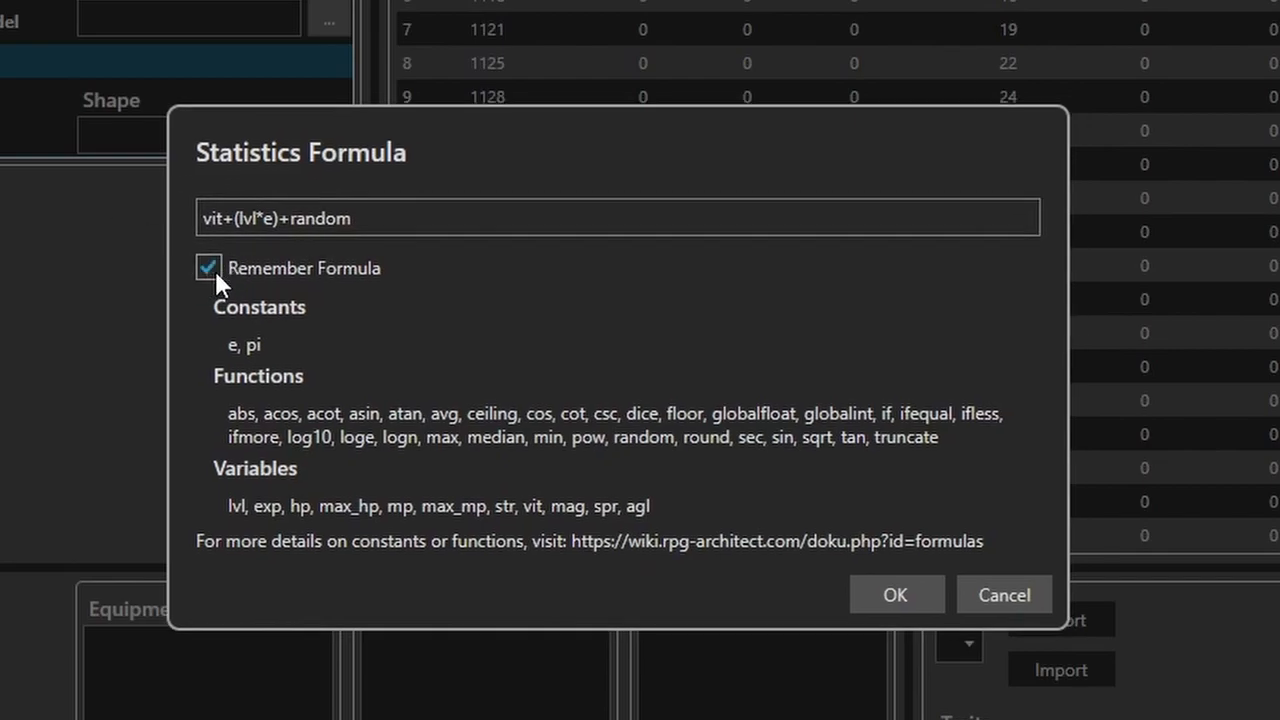
left_click(919, 600)
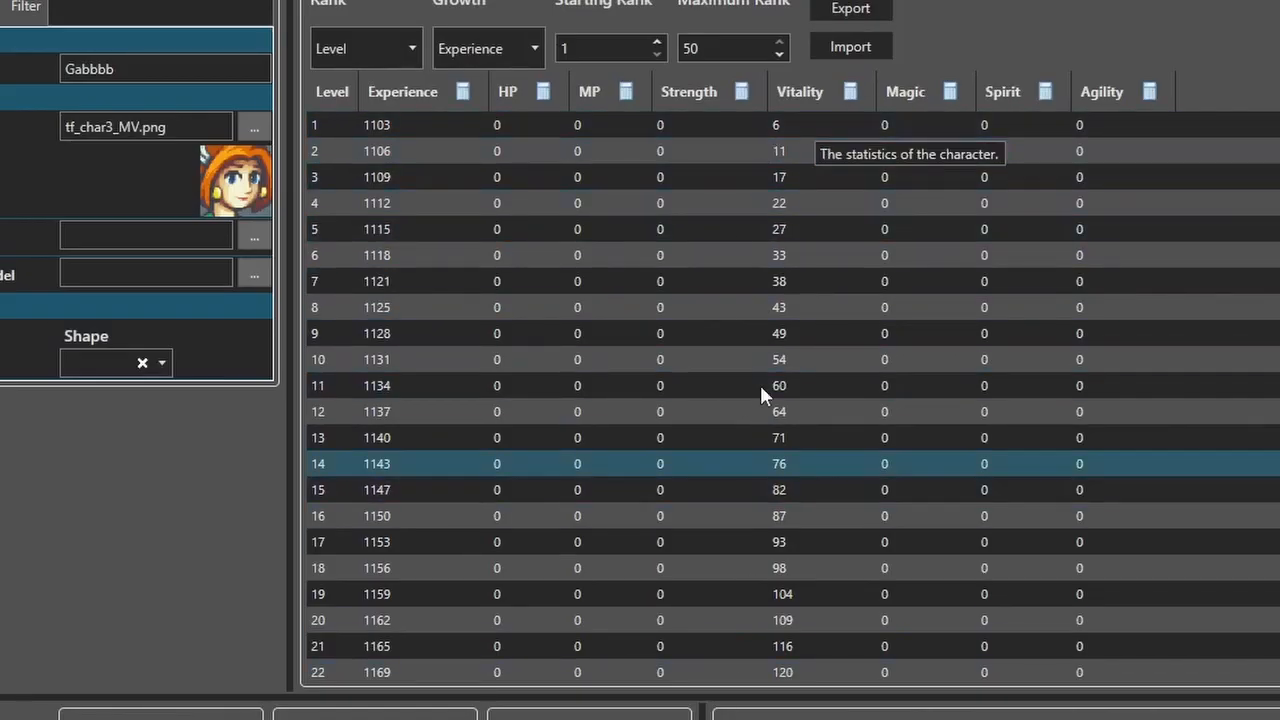
scroll(839, 664, "down", 11)
scroll(838, 663, "down", 2)
scroll(835, 664, "up", 12)
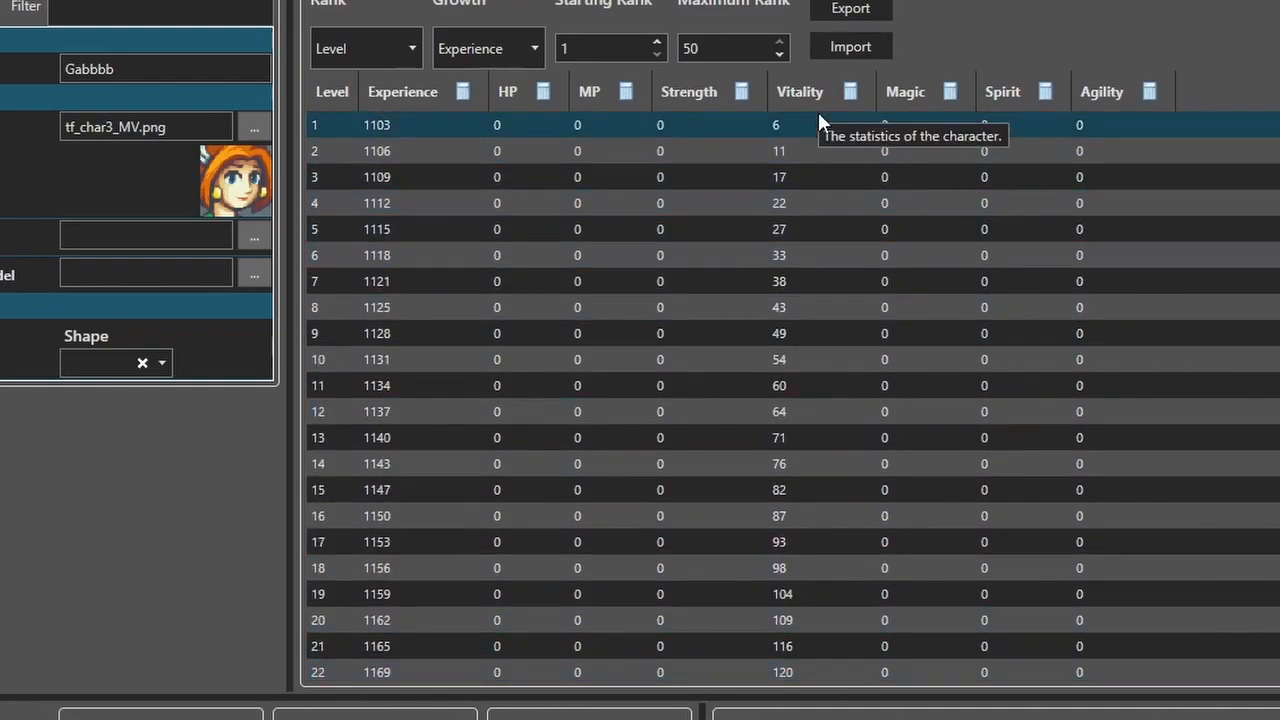
scroll(764, 452, "down", 9)
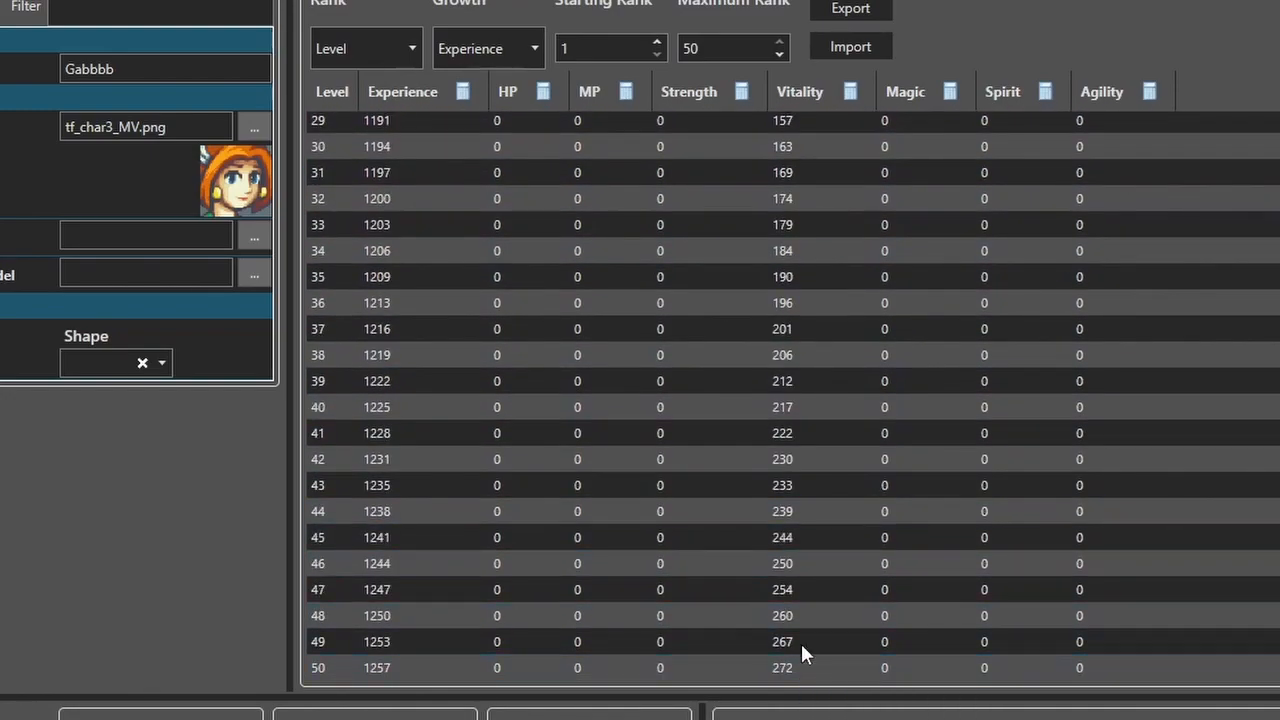
scroll(843, 480, "up", 9)
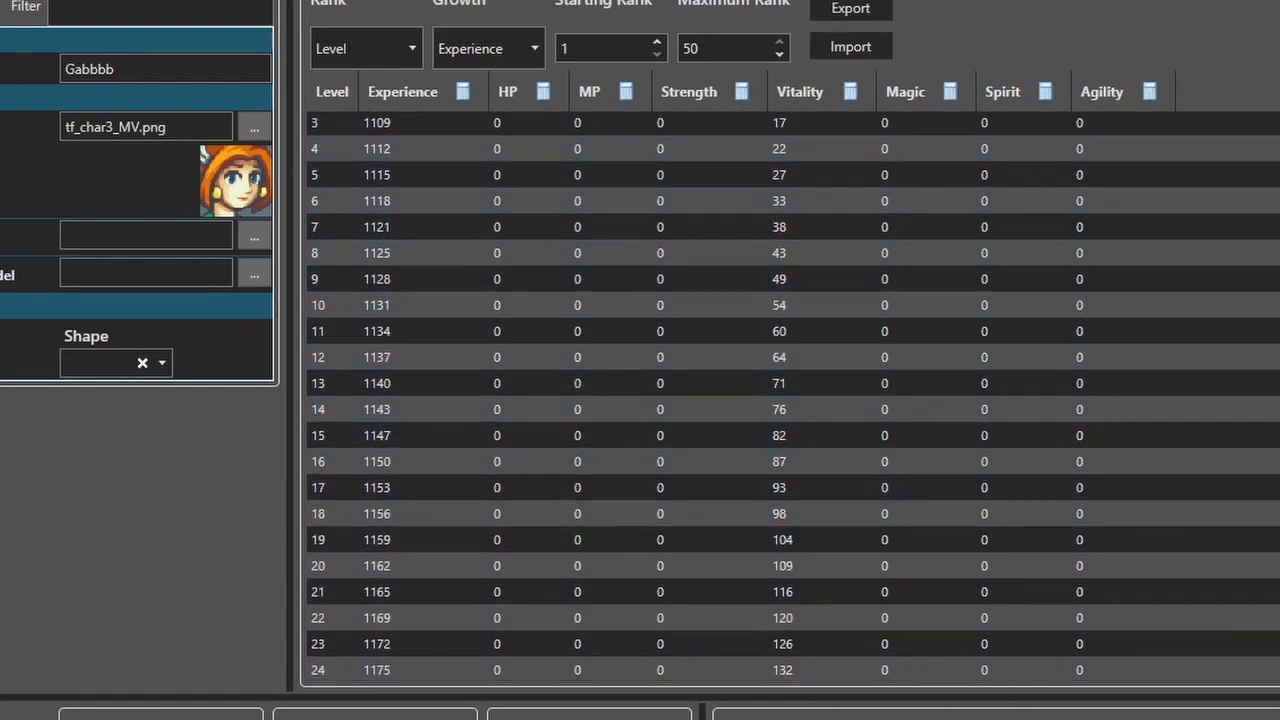
Step: Inspect character 000's HP formula, selecting its full text, and close it without applying
left_click(542, 92)
right_click(256, 424)
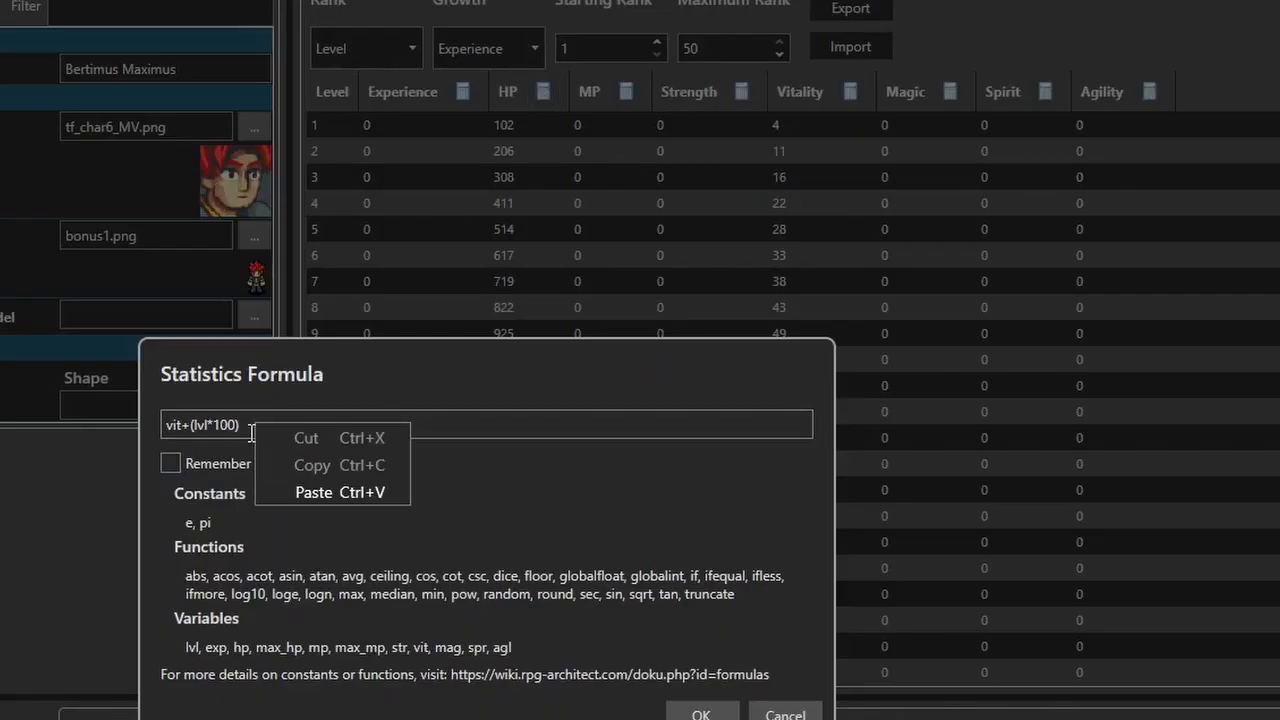
key("ctrl+a")
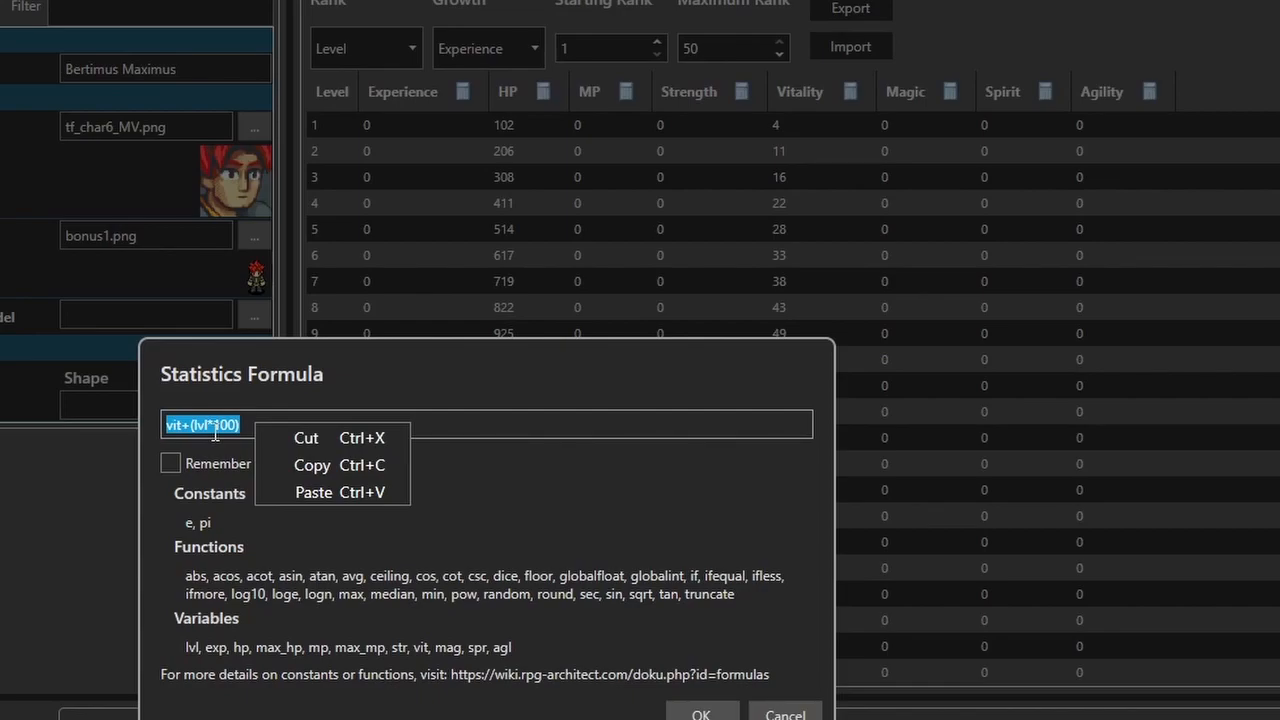
left_click(785, 714)
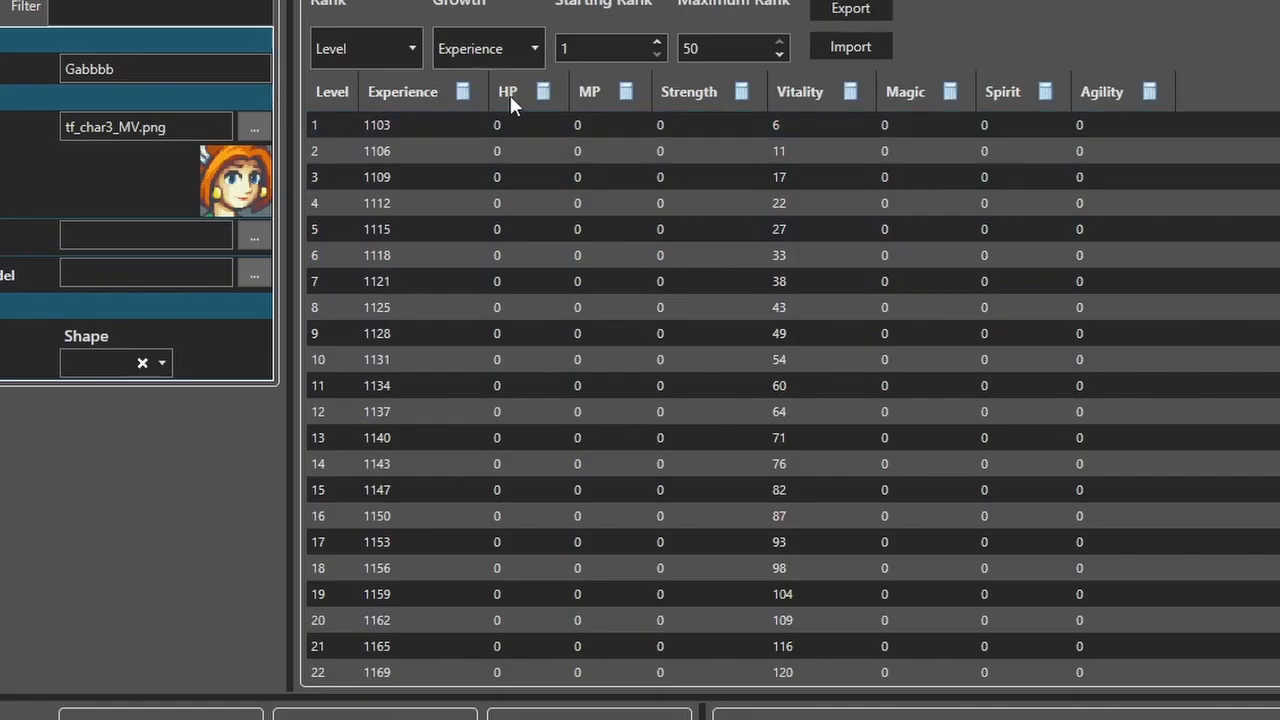
Step: Enter vit+(lvl*100) as character 001's HP formula, have it remembered, and apply it to the levels
left_click(543, 91)
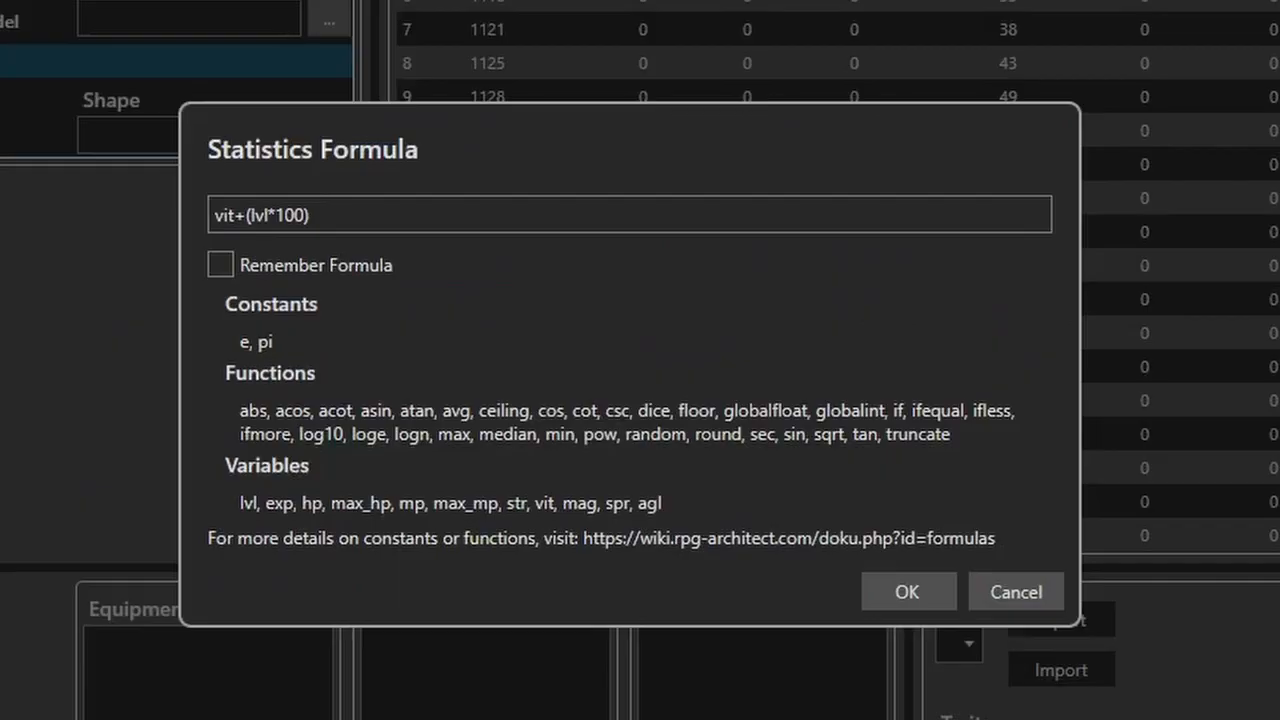
left_click(454, 209)
key("ctrl+a")
key("ctrl+c")
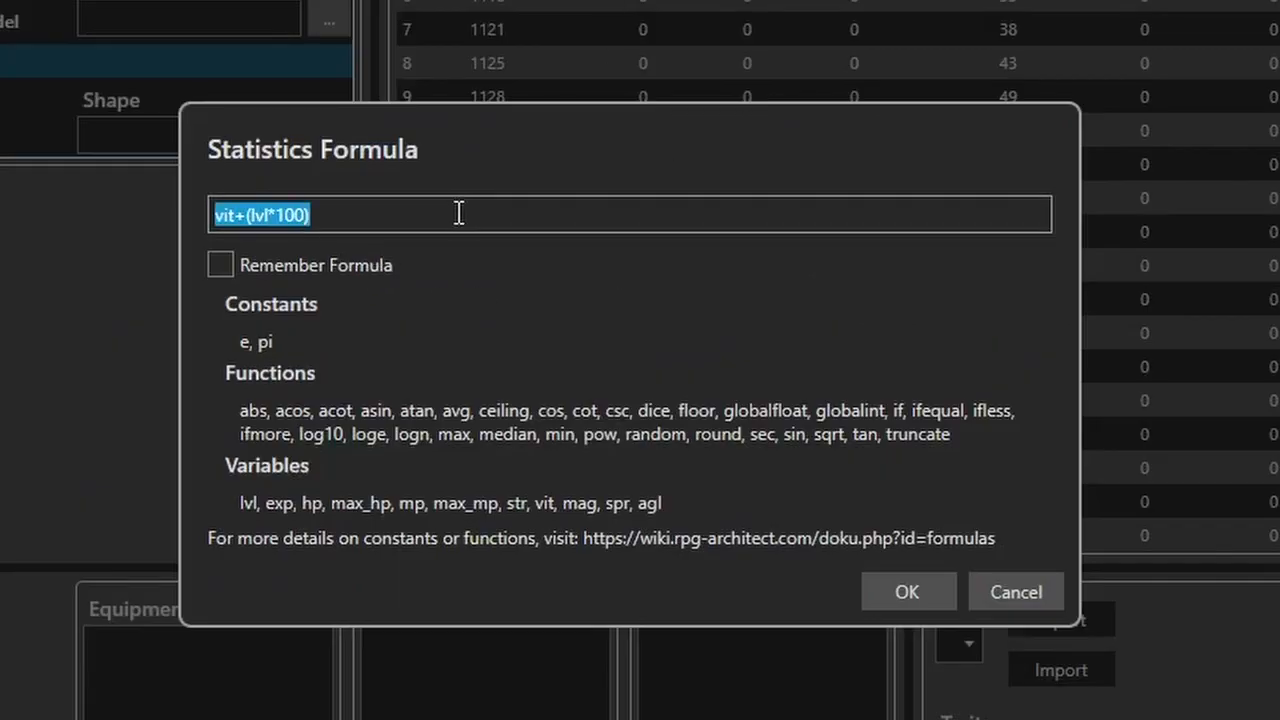
key("BackSpace")
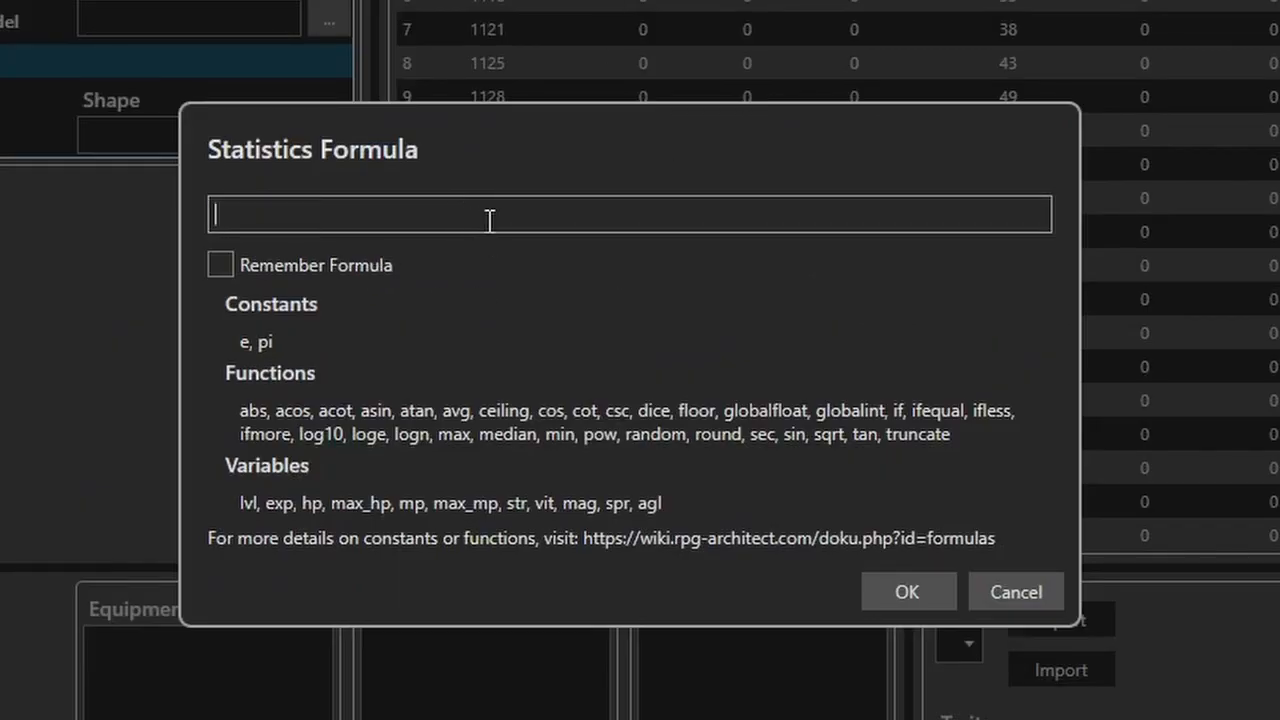
key("ctrl+v")
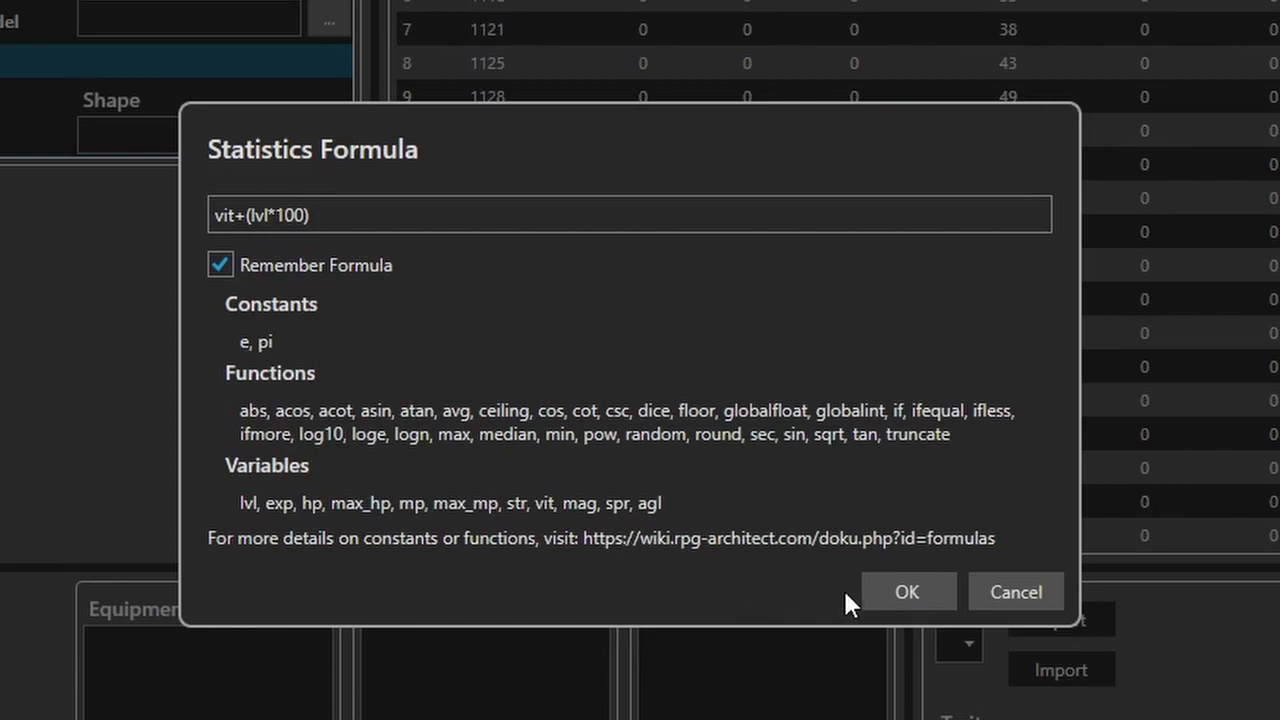
left_click(907, 592)
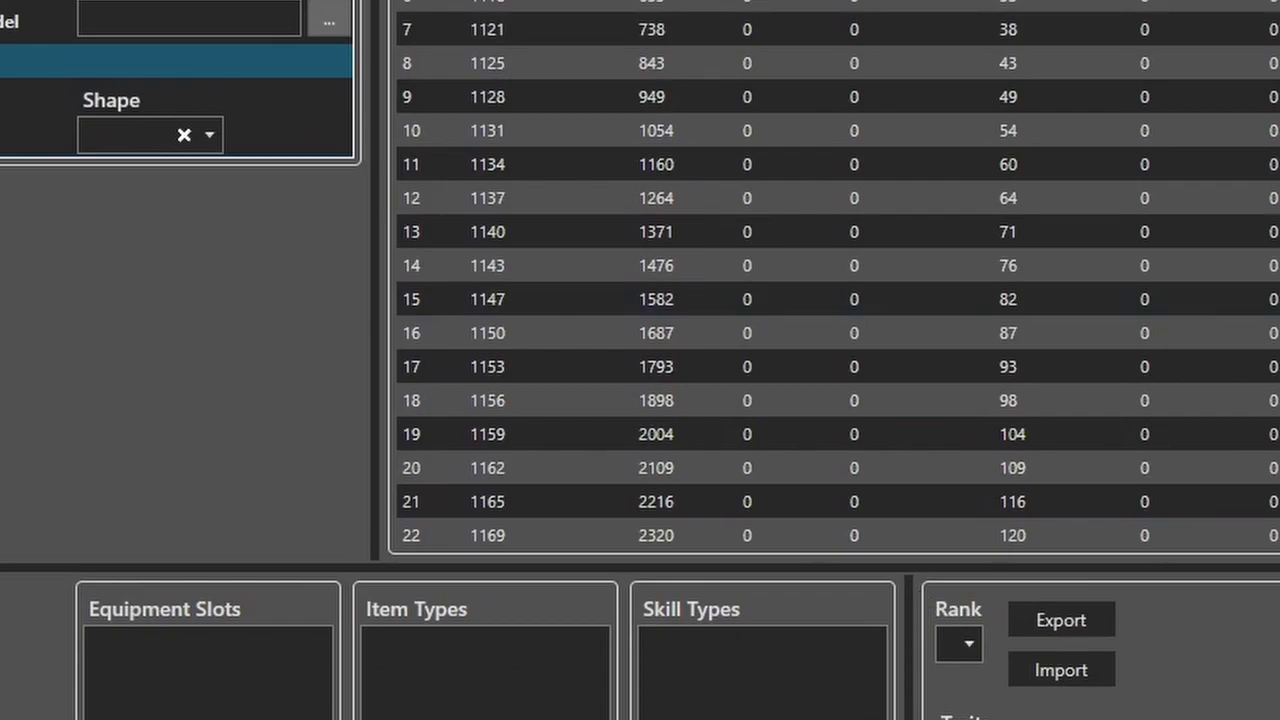
Step: Check character 001's HP values up to level 50 and view the Experience formula without applying it
scroll(692, 340, "down", 4)
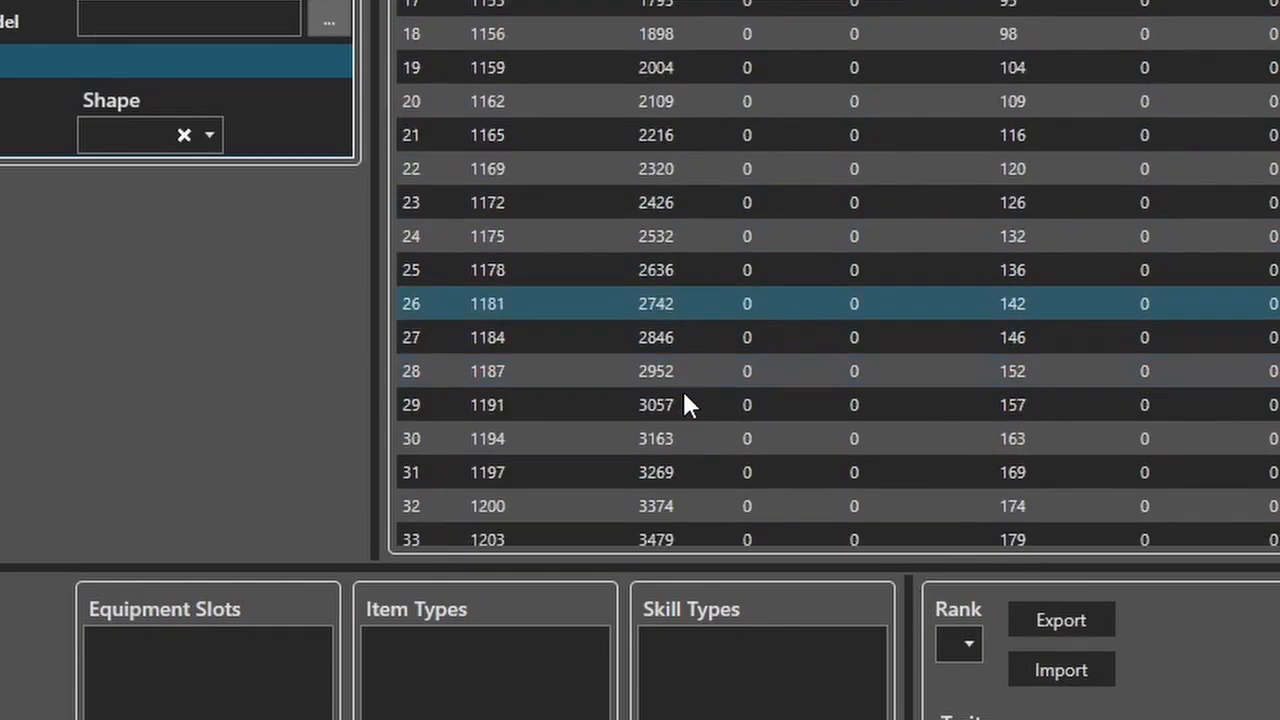
scroll(655, 435, "down", 6)
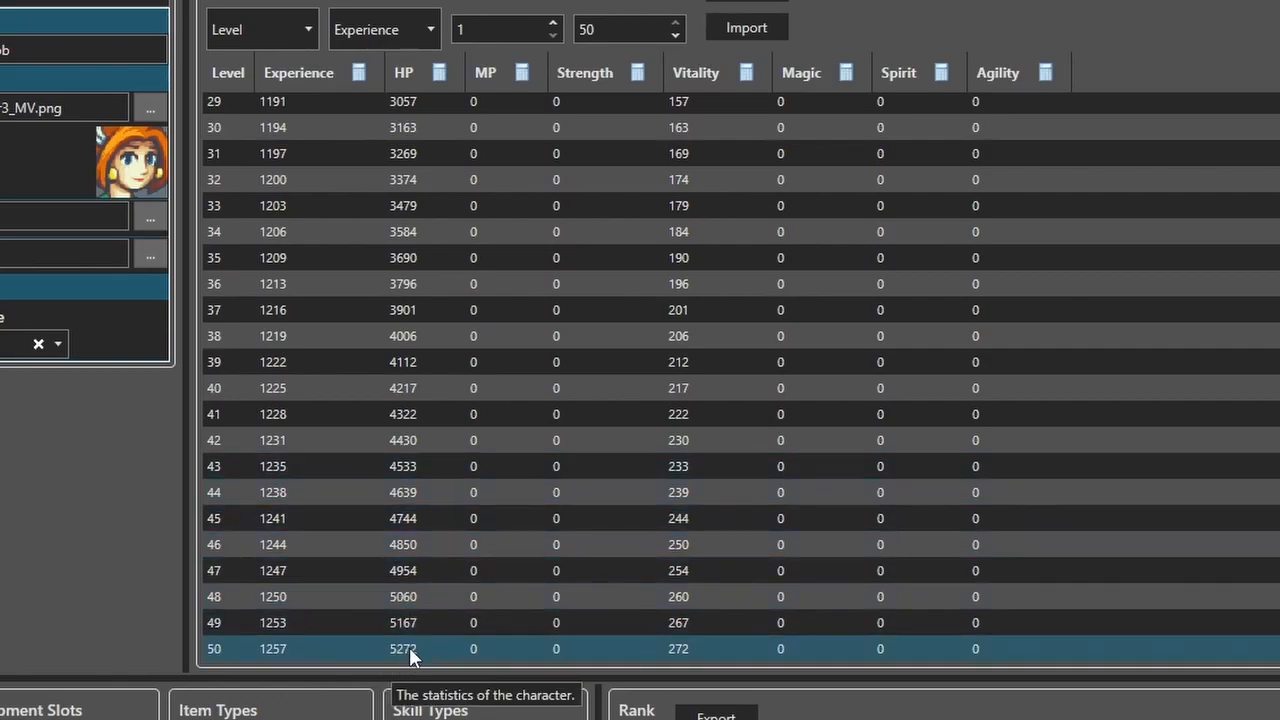
scroll(409, 647, "up", 8)
scroll(410, 645, "down", 2)
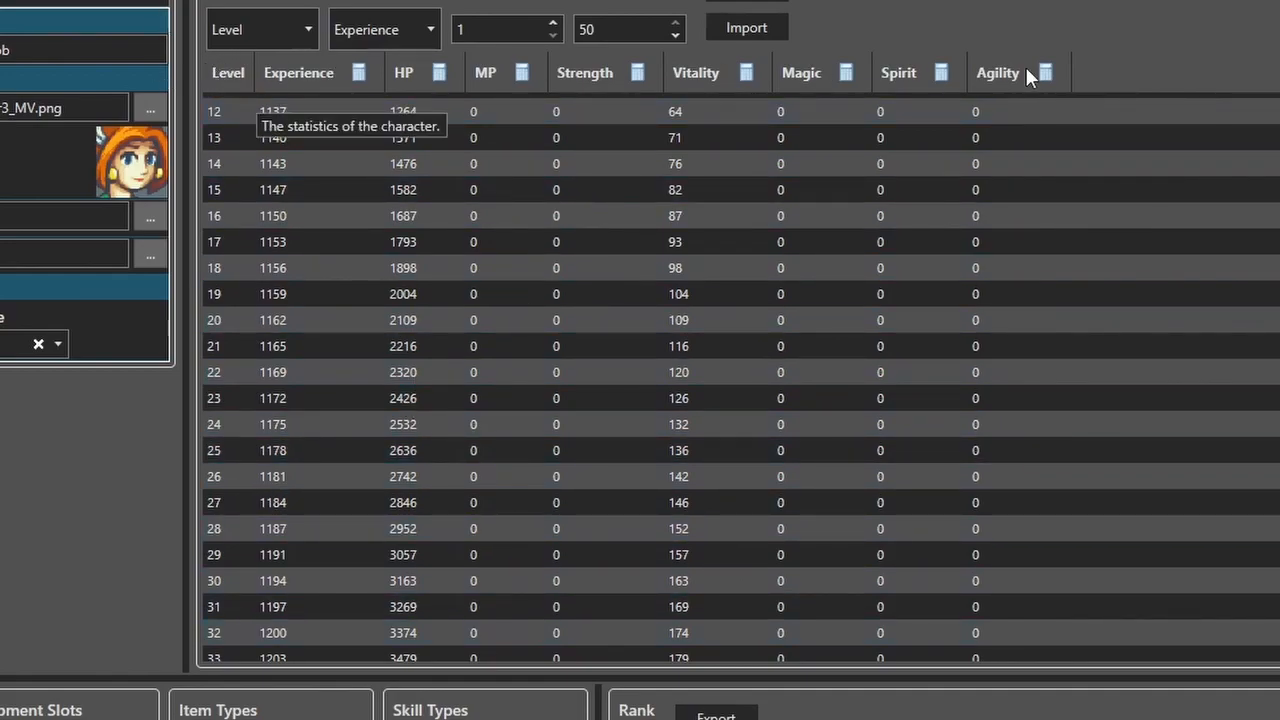
left_click(356, 72)
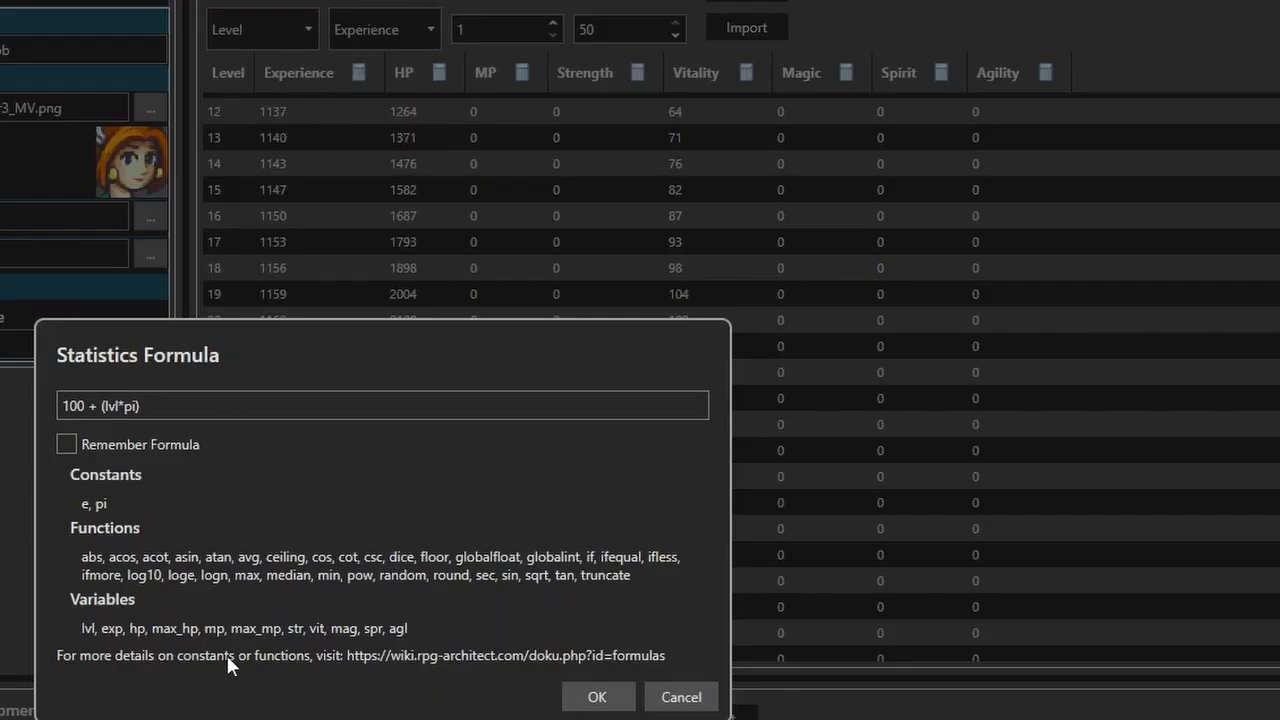
left_click(681, 697)
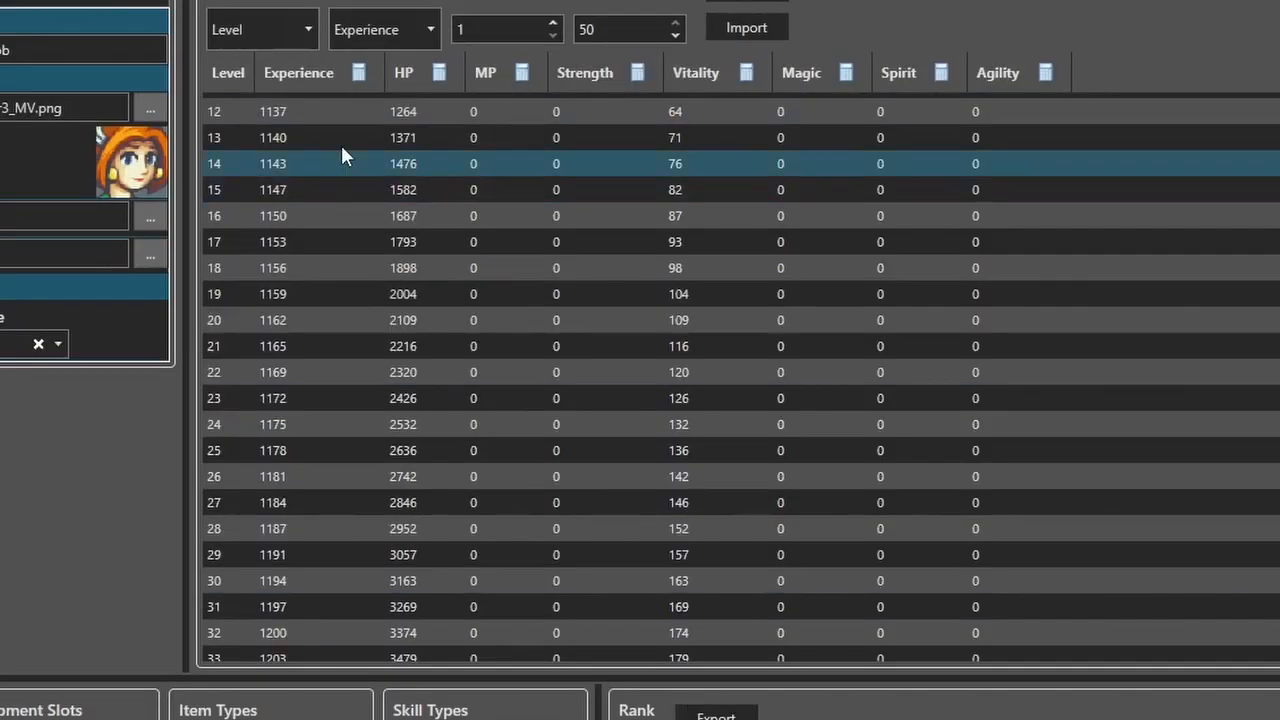
Step: Review character 001's per-level values, and view the CSV import file picker without importing anything
scroll(308, 539, "down", 6)
scroll(794, 563, "up", 9)
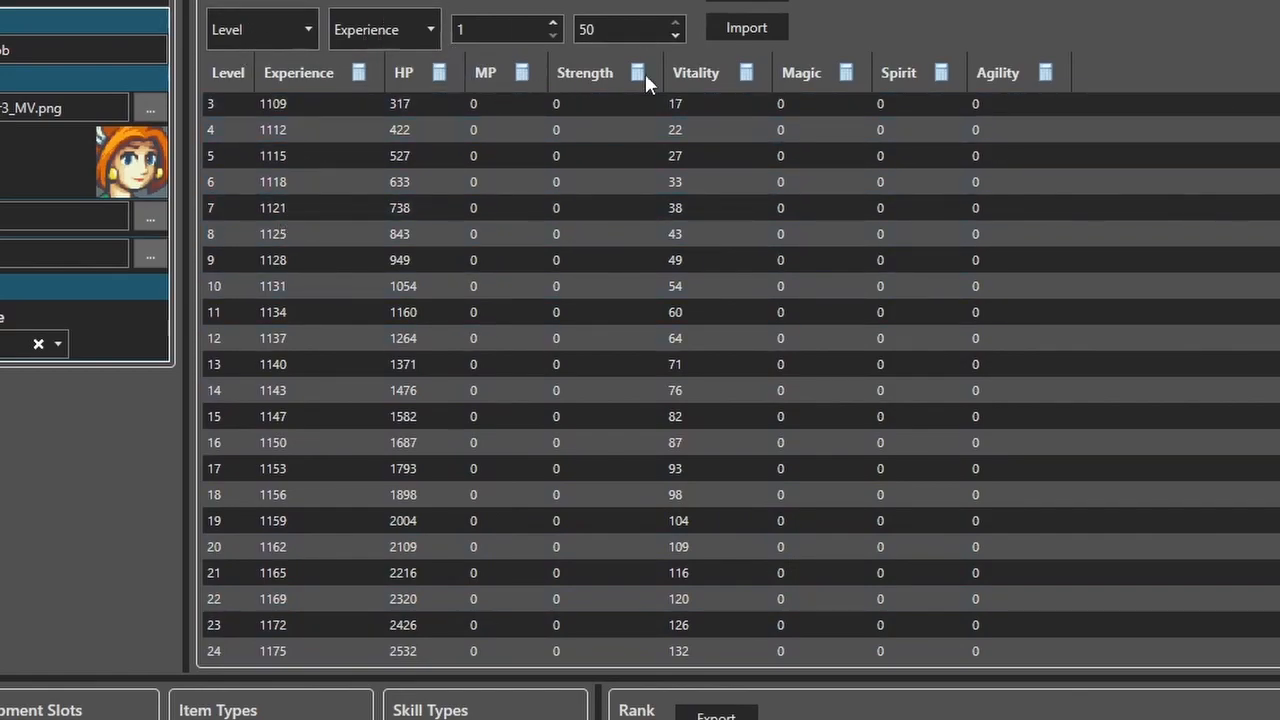
scroll(1083, 334, "down", 2)
scroll(754, 263, "up", 2)
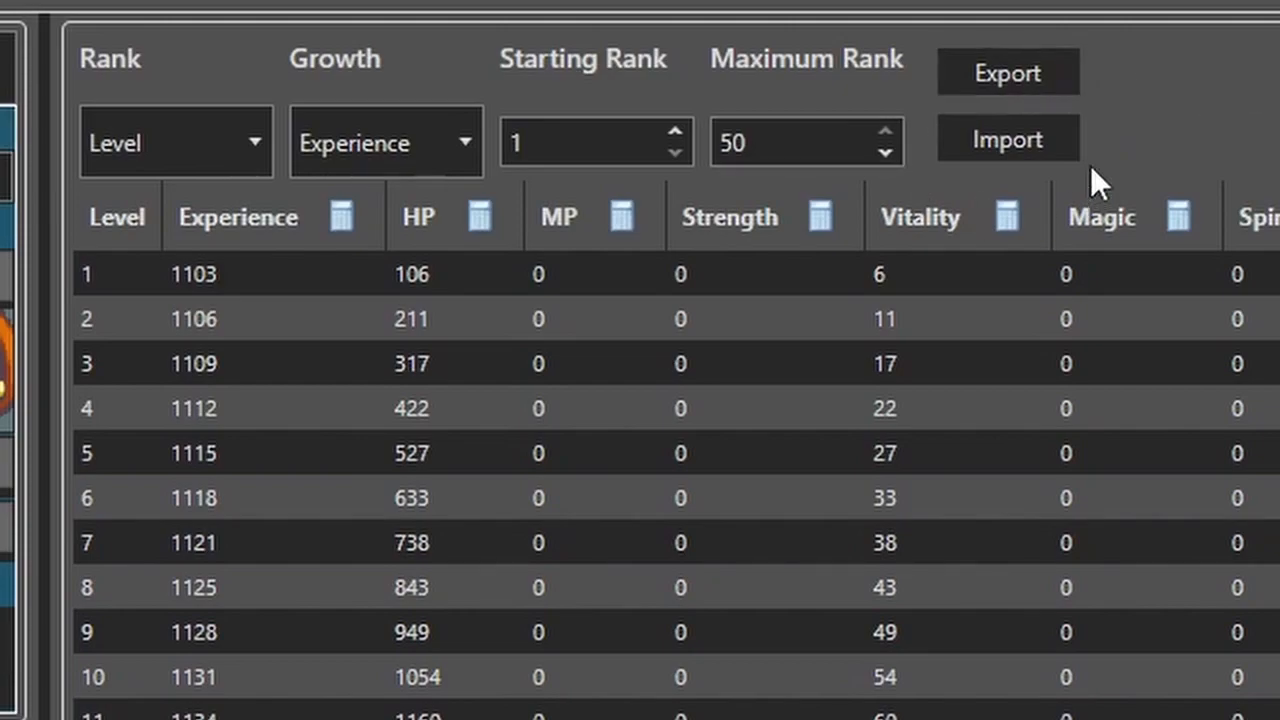
left_click(974, 137)
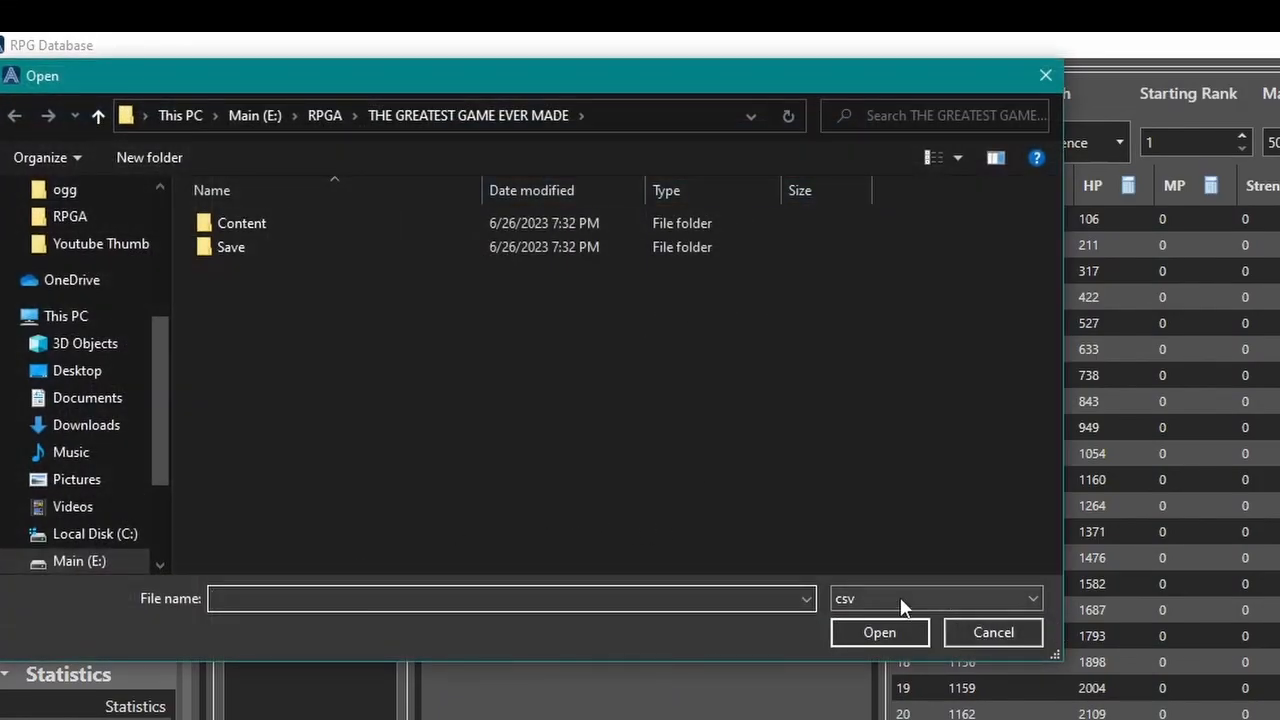
left_click(1010, 633)
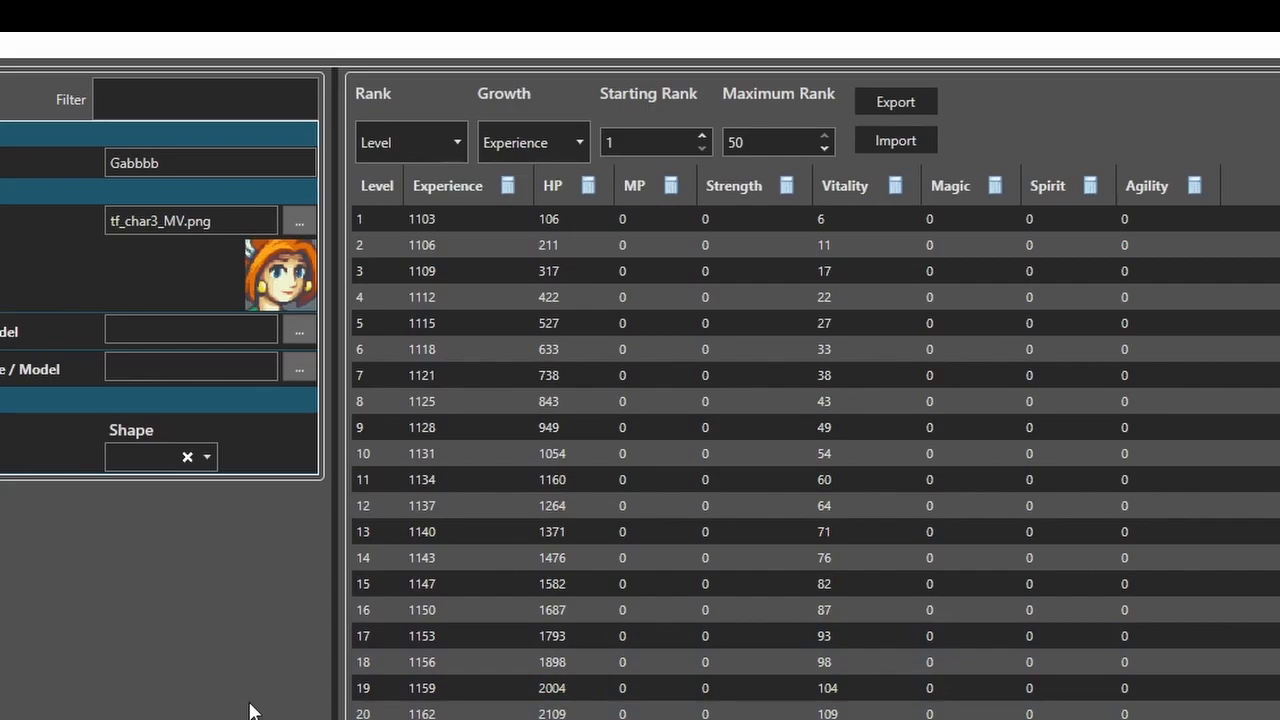
left_click(249, 704)
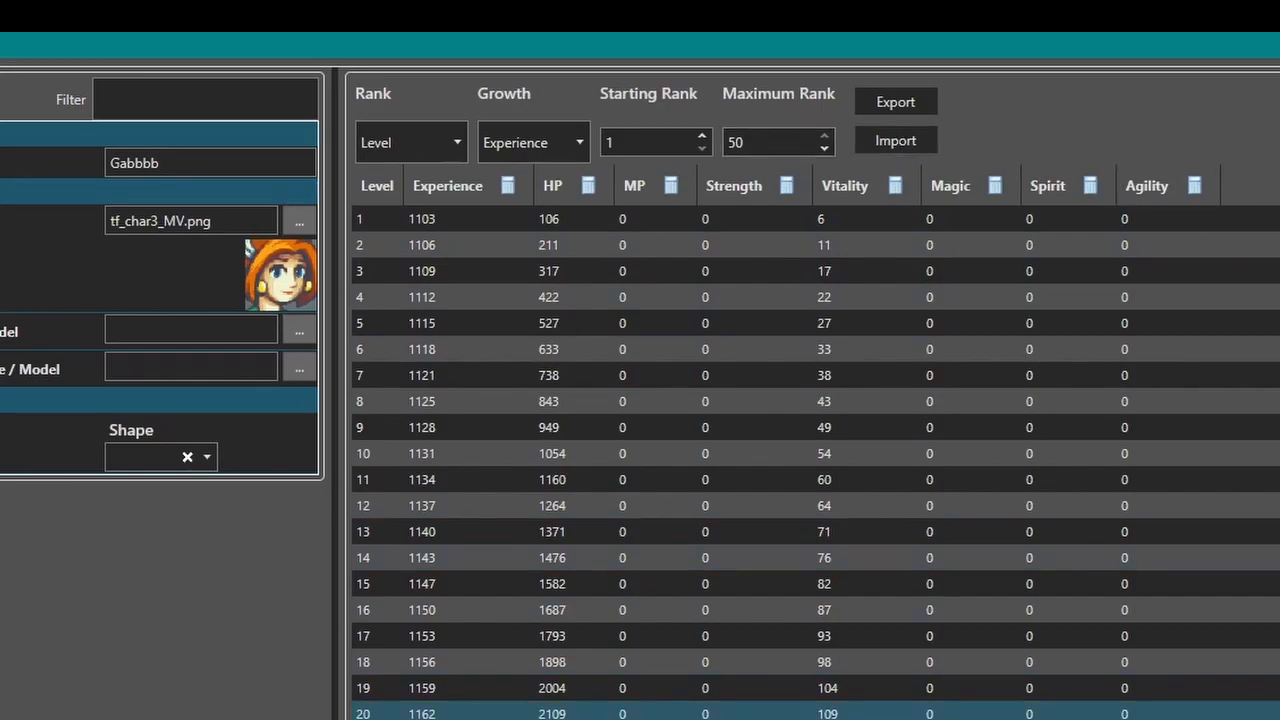
Step: Set character 001's Strength to 50 at level 9 and to 48 at level 19
double_click(713, 430)
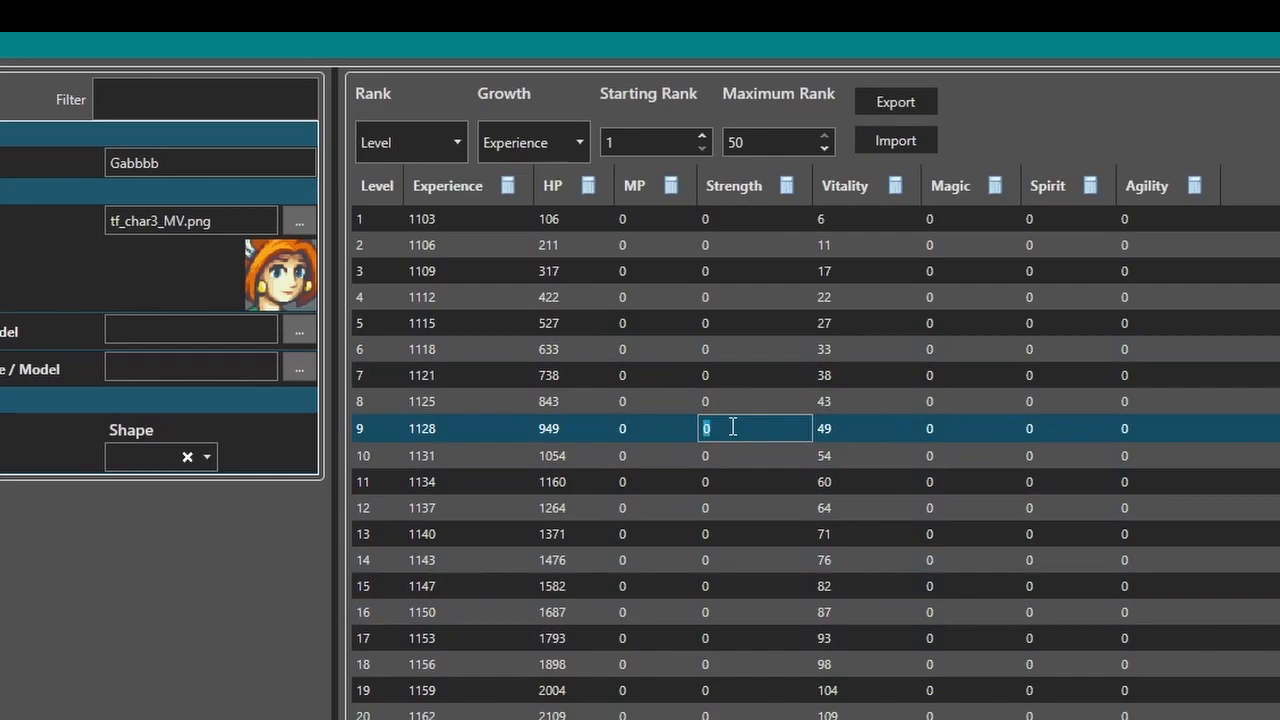
type("50")
left_click(714, 506)
left_click(734, 456)
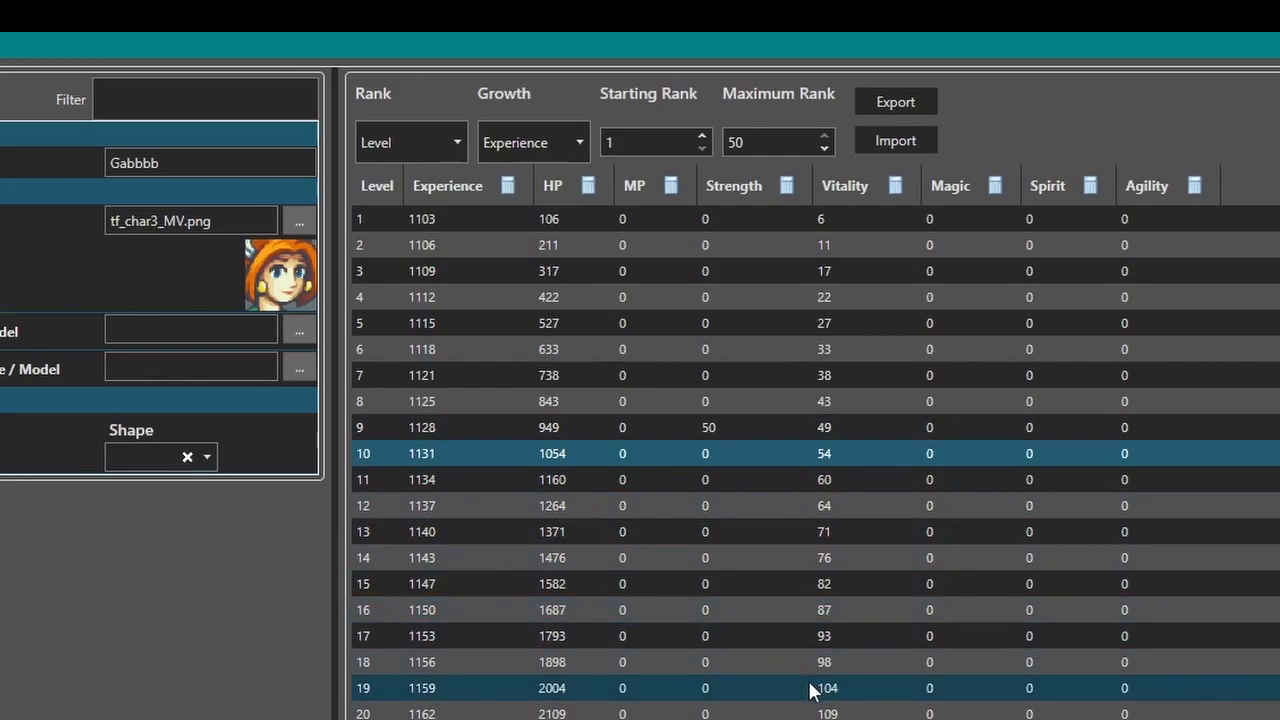
scroll(812, 688, "down", 2)
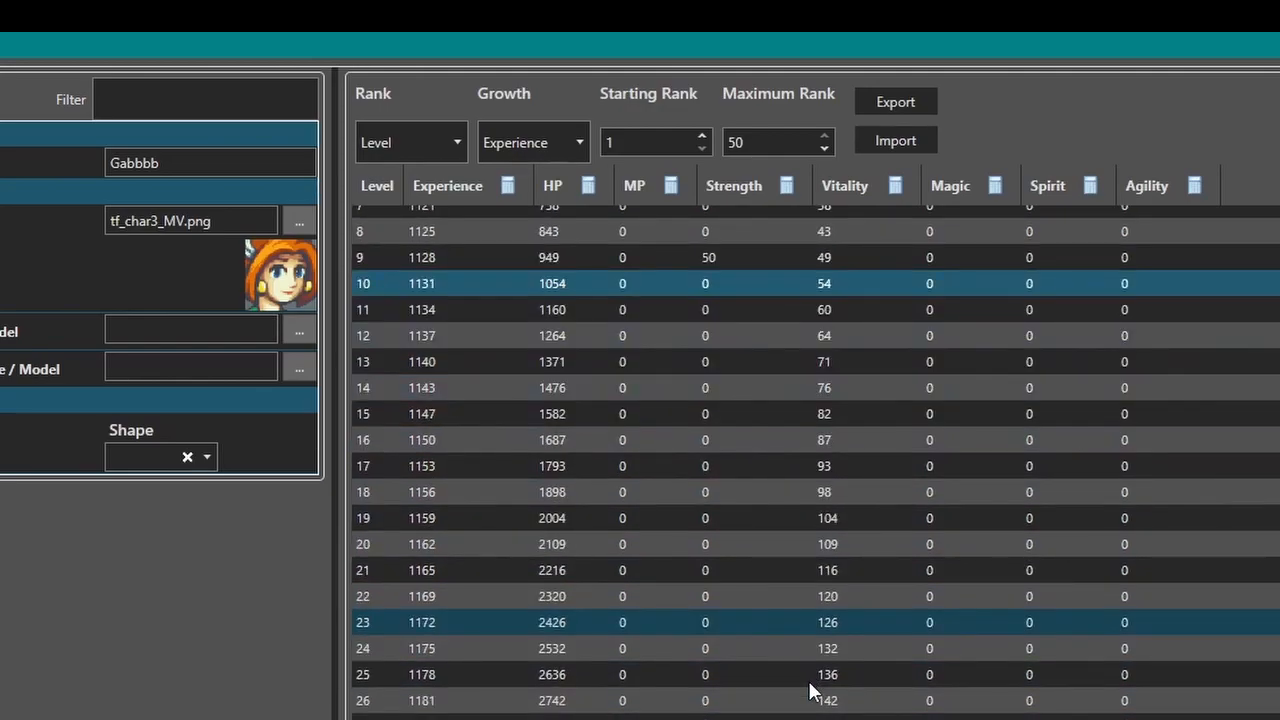
double_click(727, 519)
type("48")
left_click(763, 574)
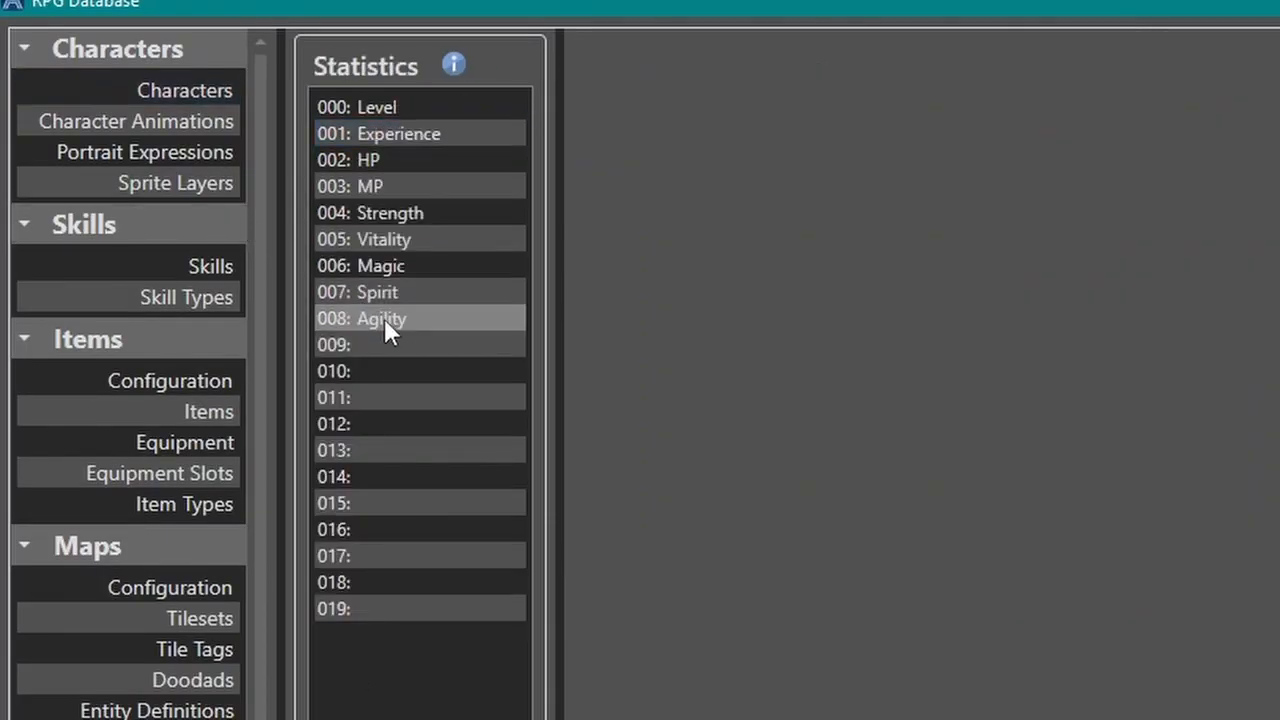
Step: Define statistic 009 with the name T Level and the formula name tlvl
left_click(384, 318)
left_click(406, 343)
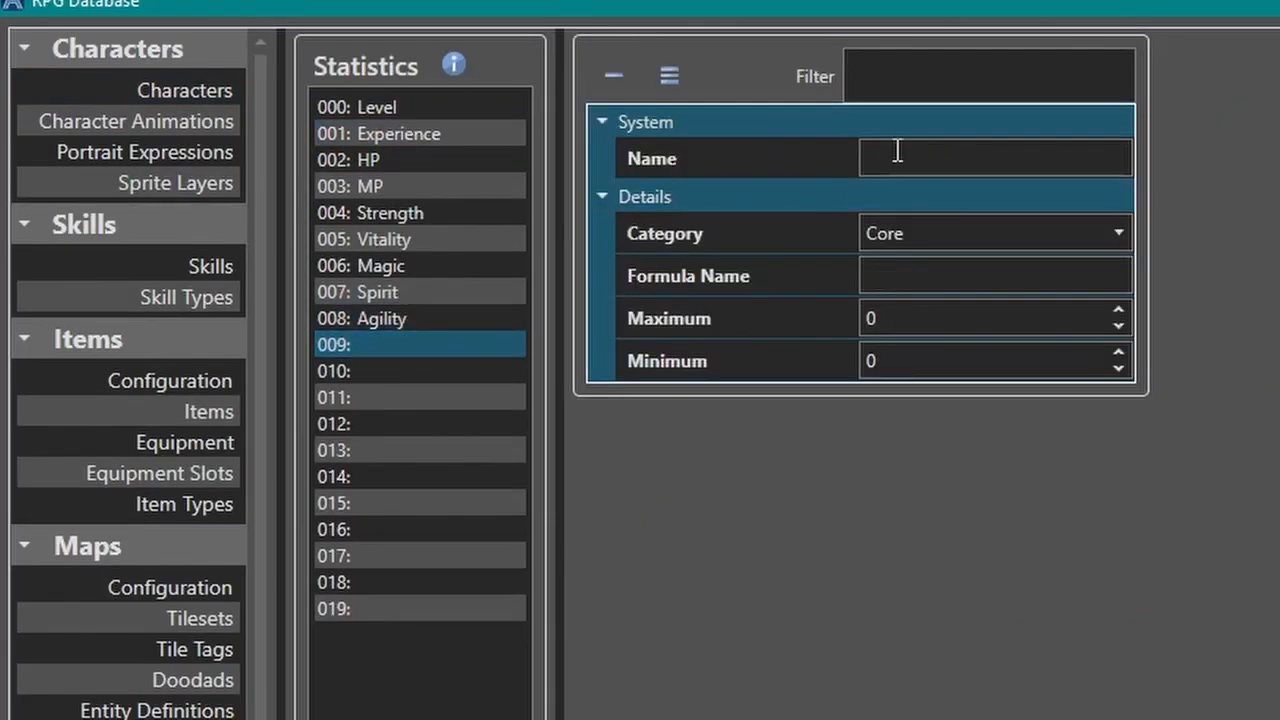
left_click(871, 160)
type("T Level")
left_click(952, 277)
type("tlb")
type("l")
key("BackSpace")
key("BackSpace")
type("vl")
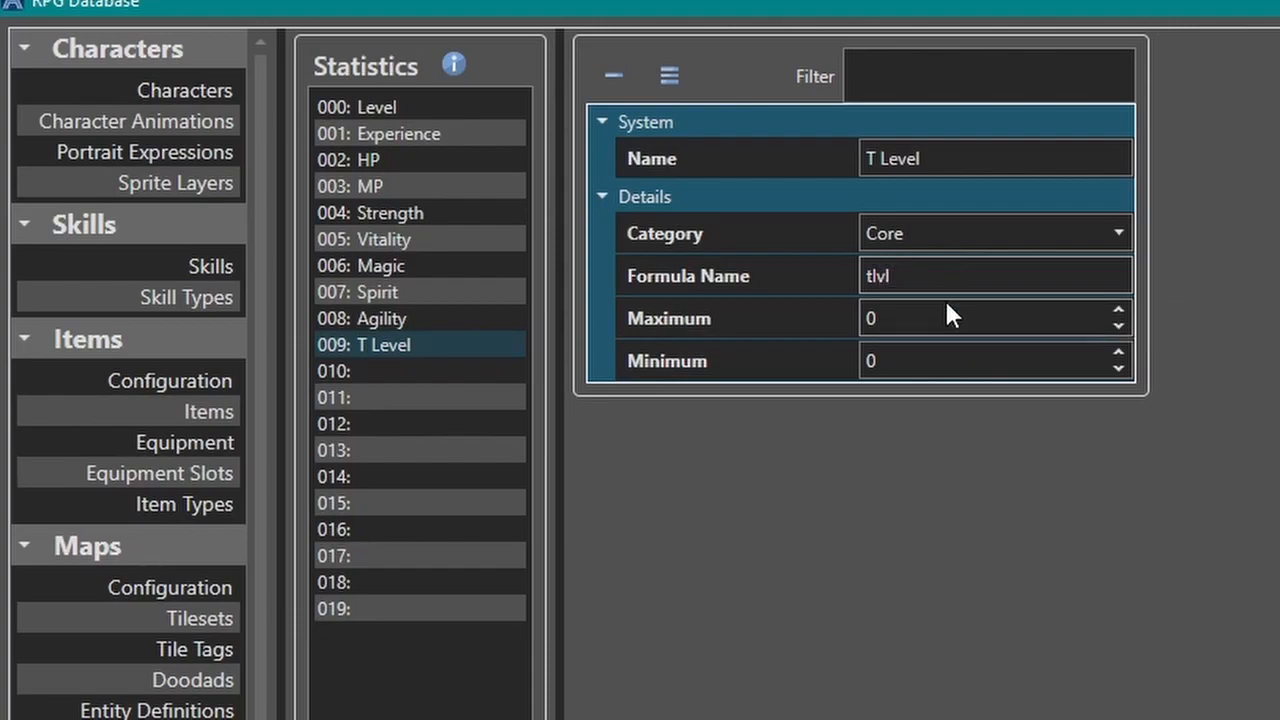
Step: Set the T Level statistic's maximum to 999 and its minimum to 10
left_click(953, 312)
type("999")
left_click(966, 366)
type("10")
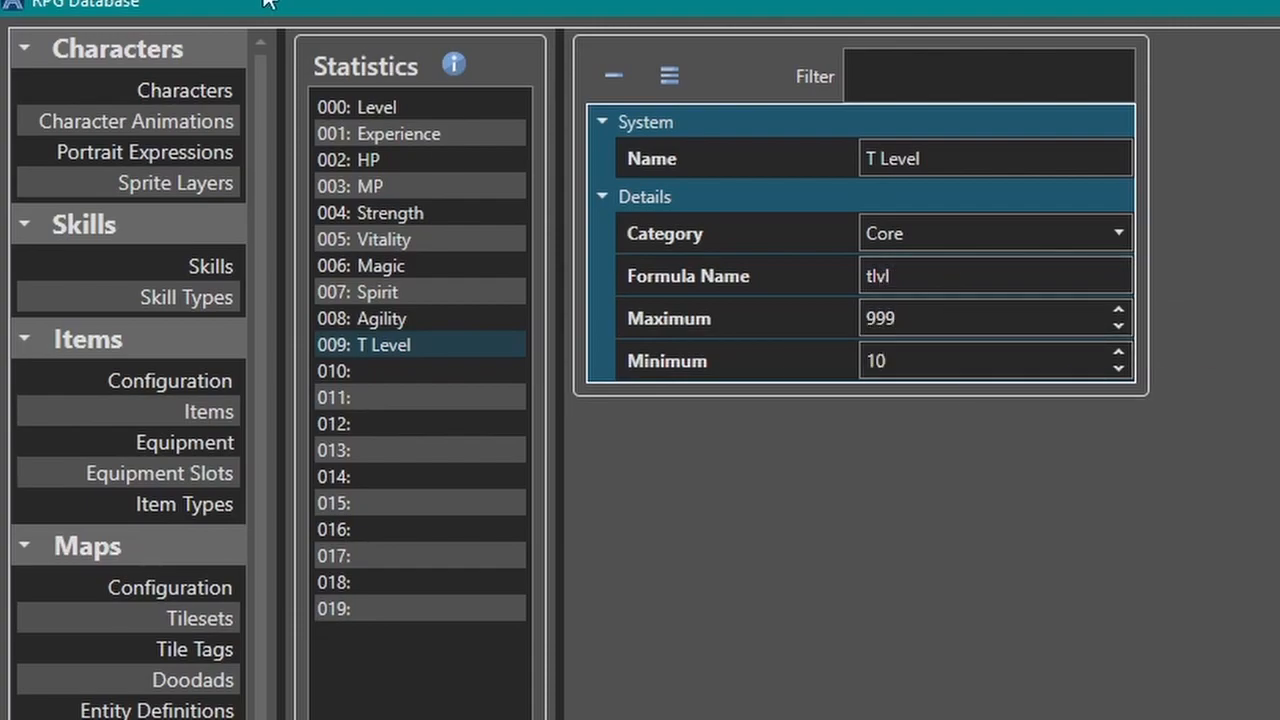
Step: Select character 000, copy its HP formula vit+(lvl*100), and apply it to the HP levels
left_click(205, 89)
left_click(330, 107)
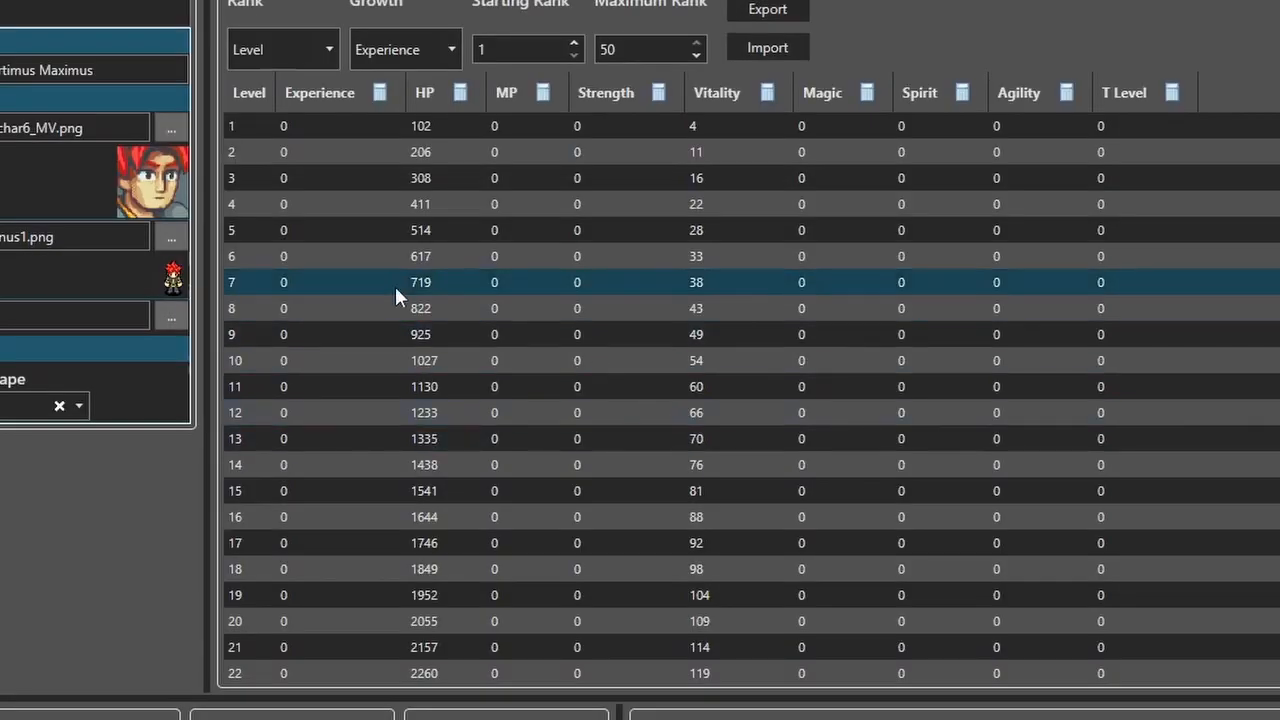
left_click(1118, 125)
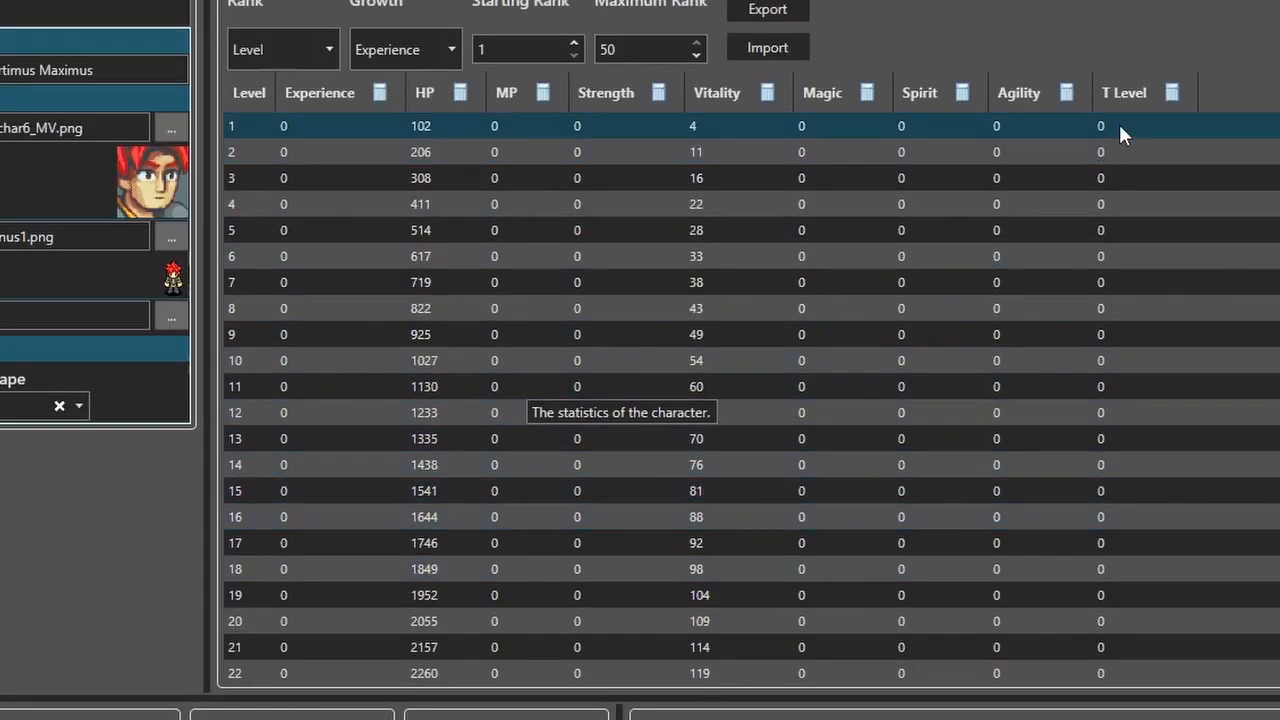
left_click(464, 92)
left_click(200, 427)
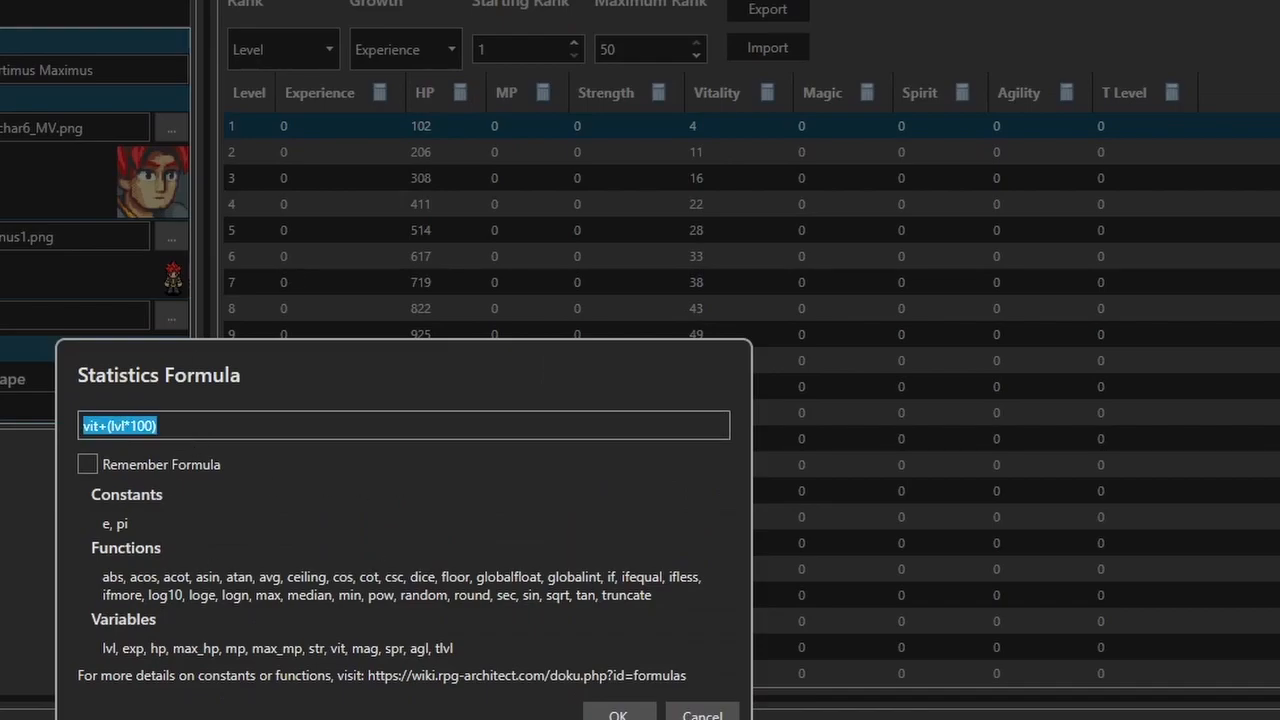
left_click(619, 716)
Step: Paste vit+(lvl*100) as character 000's T Level formula, apply it, and look through the generated levels
left_click(1172, 92)
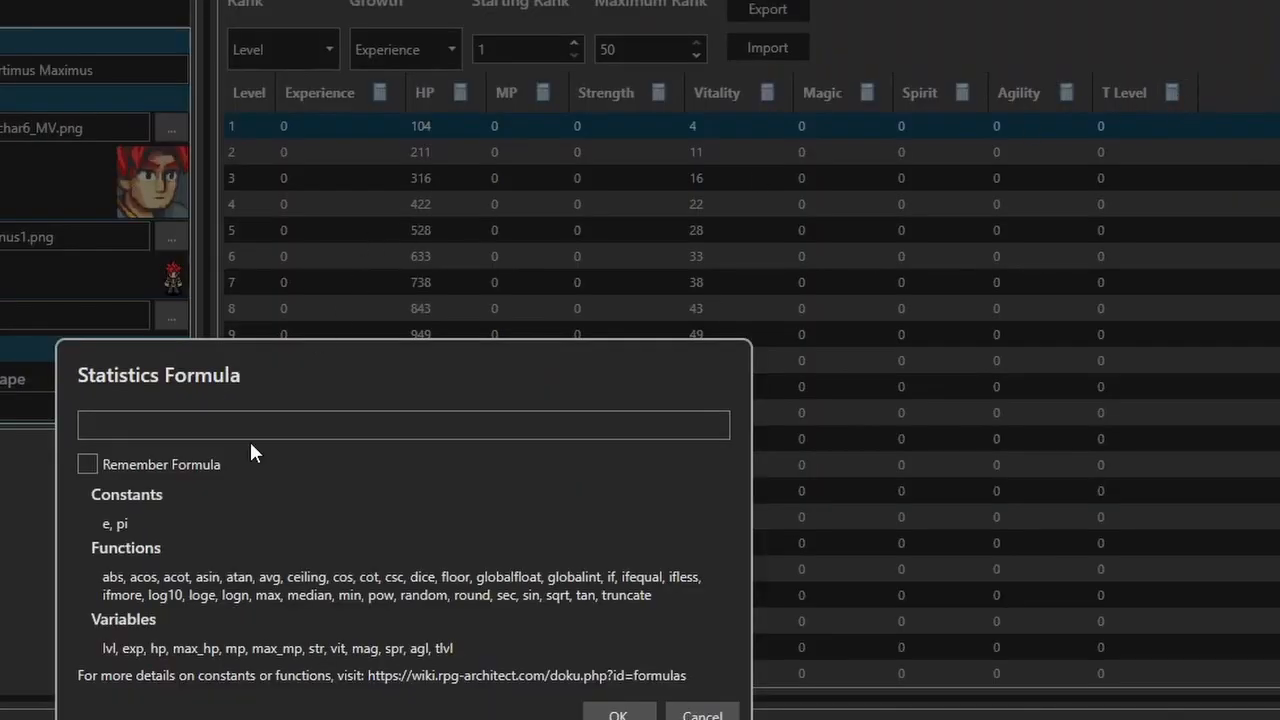
right_click(261, 431)
left_click(370, 499)
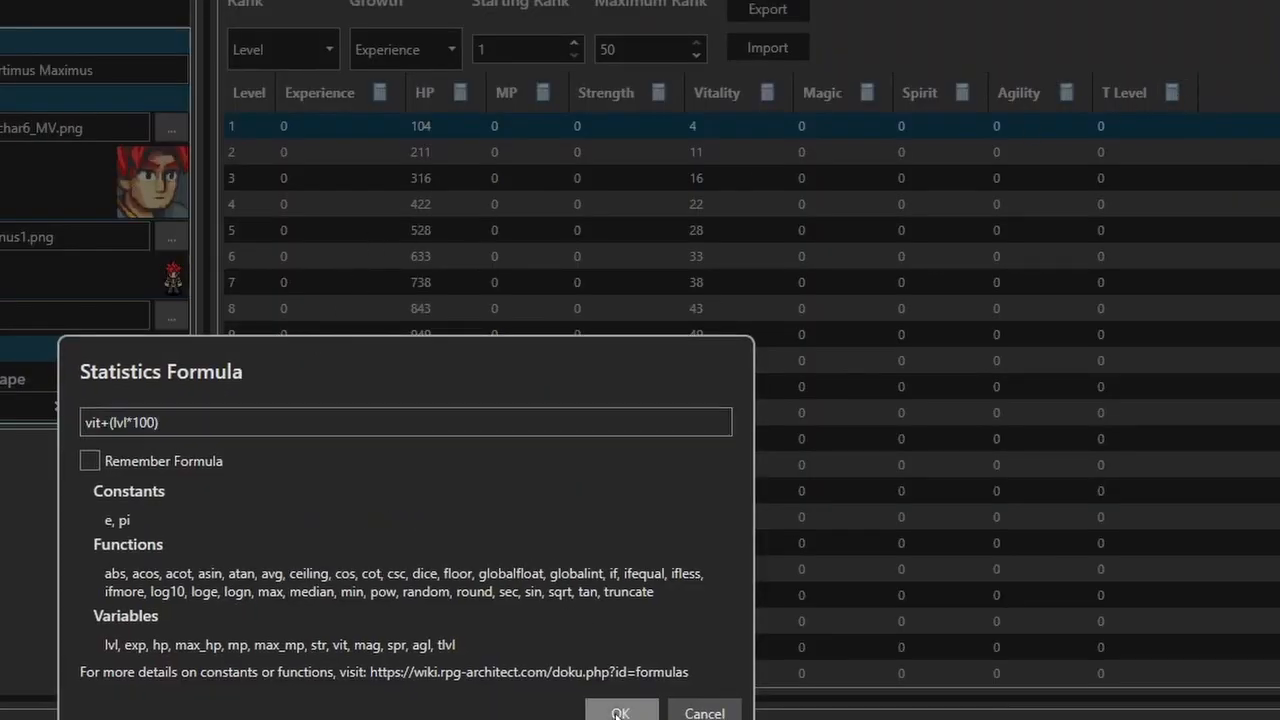
left_click(620, 713)
scroll(1126, 212, "down", 4)
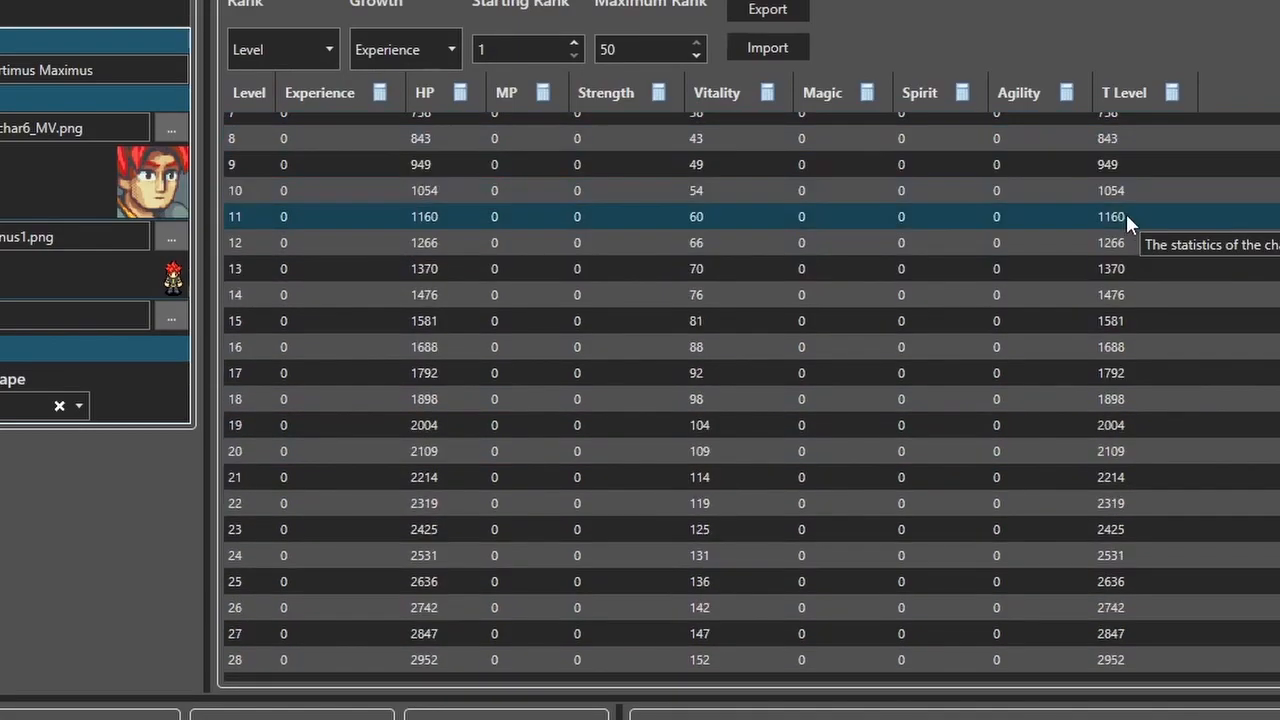
Step: Override character 000's T Level value at level 30 with 1500
left_click(1109, 629)
double_click(1112, 599)
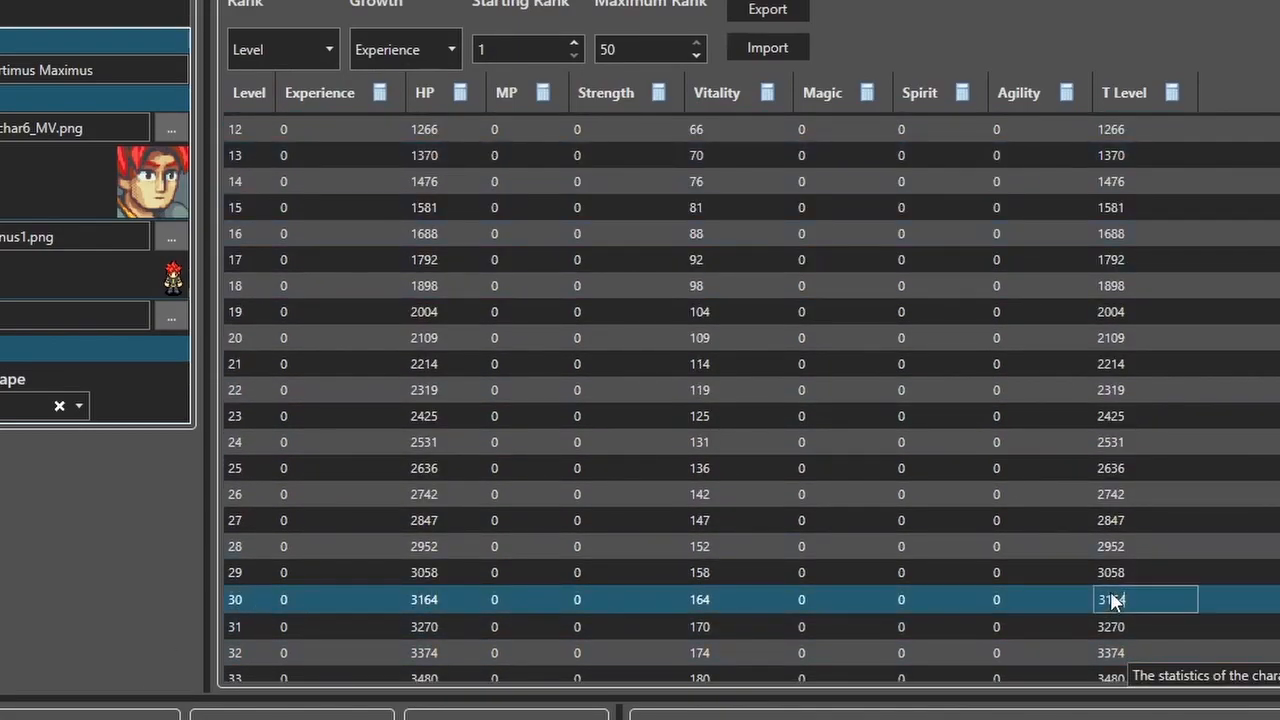
type("-1500")
key("BackSpace")
key("BackSpace")
key("BackSpace")
key("BackSpace")
key("BackSpace")
type("1500")
key("Return")
Step: Override character 000's T Level value at level 31 with 1400
double_click(1141, 626)
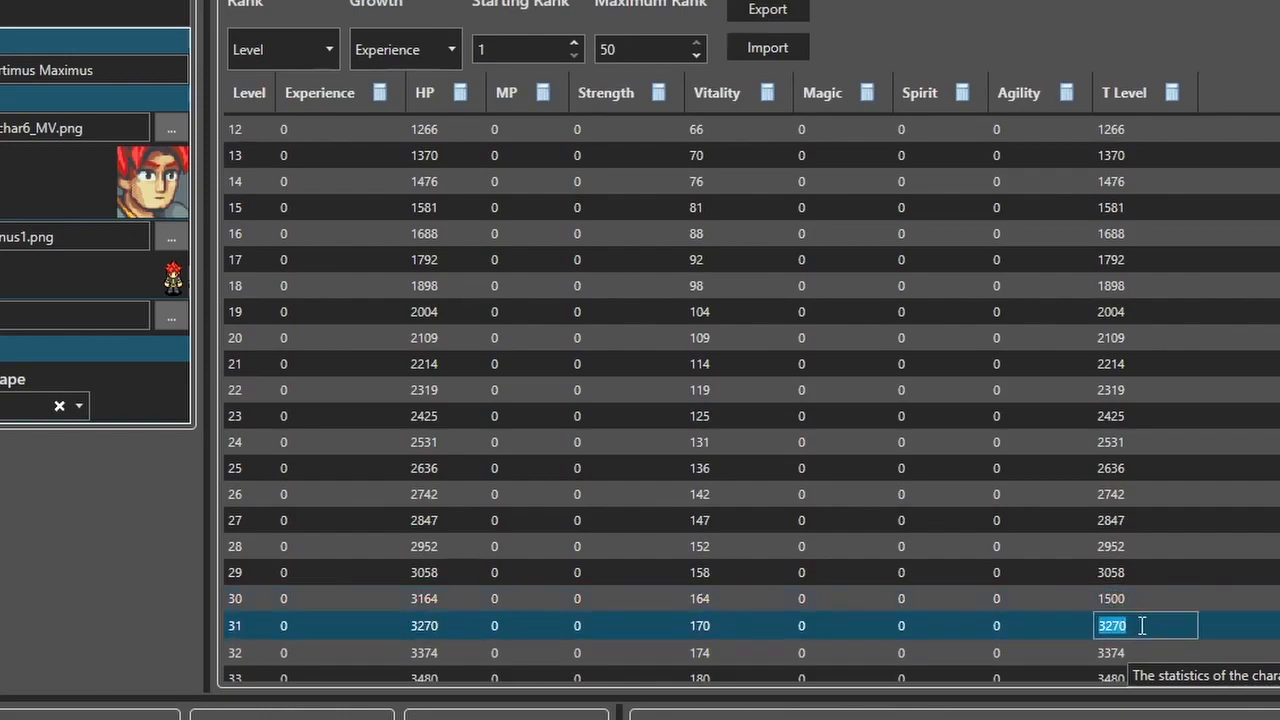
type("140")
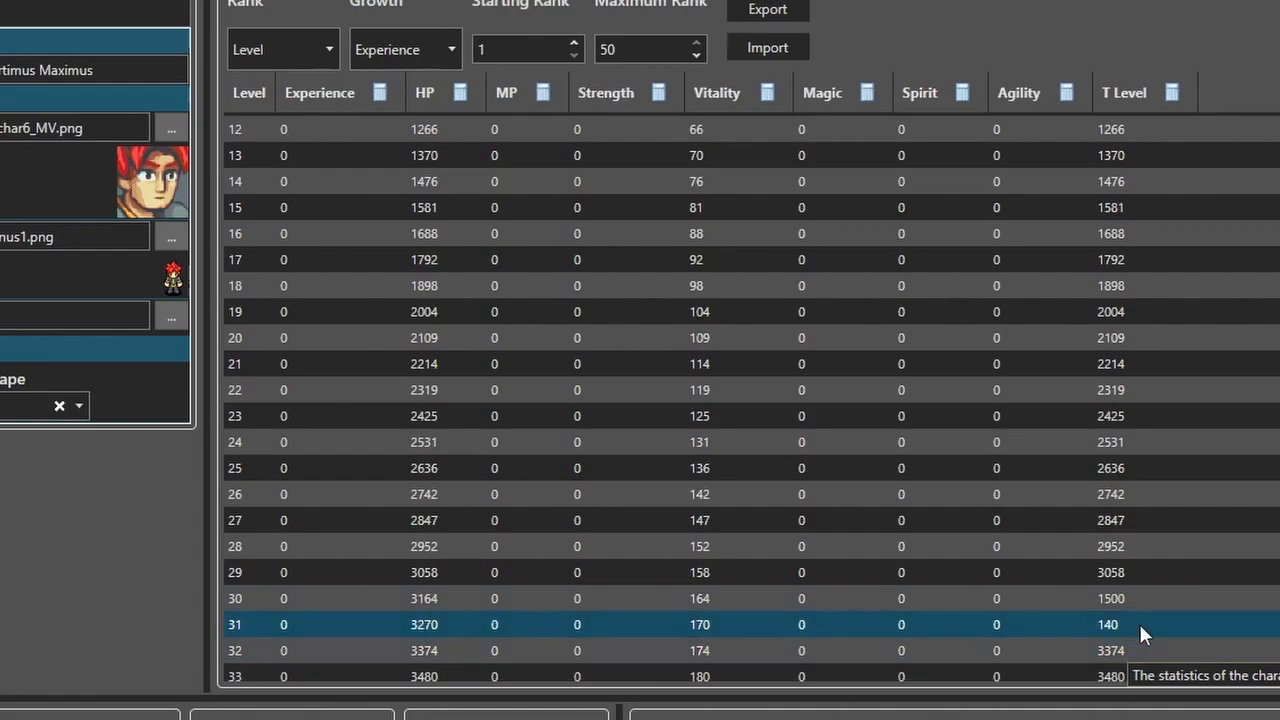
type("0")
key("Return")
scroll(882, 481, "down", 2)
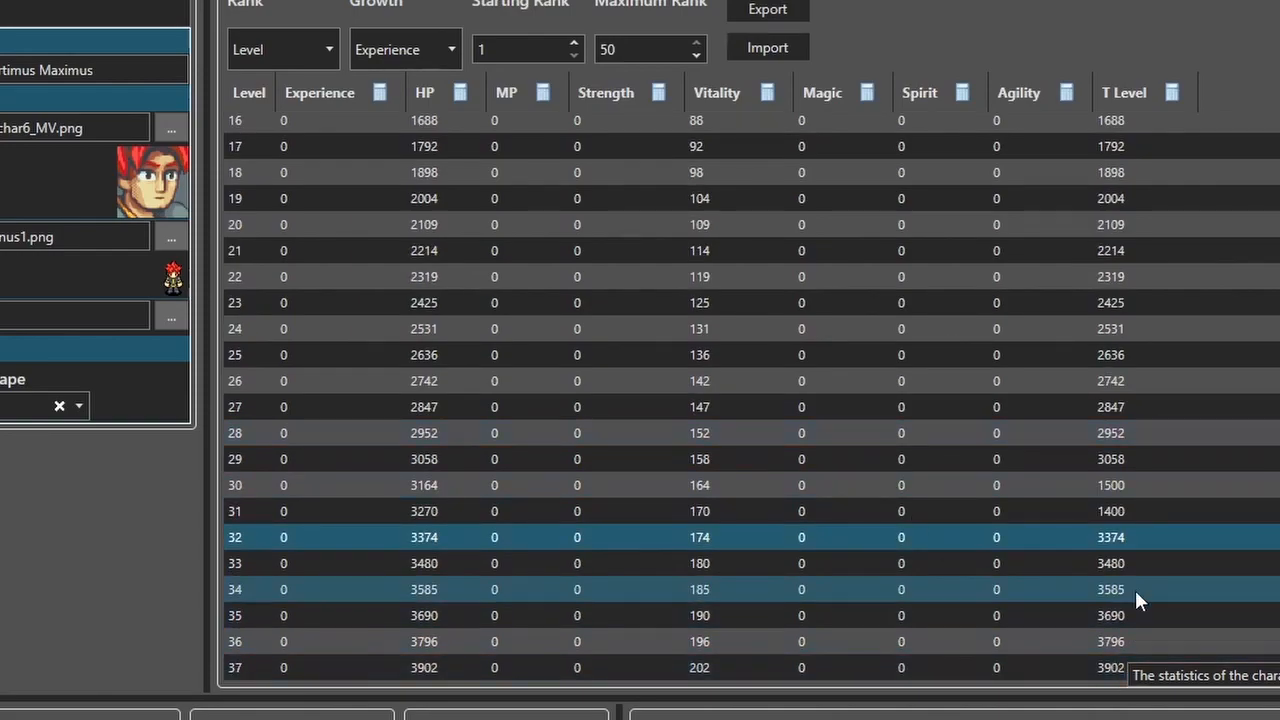
double_click(1130, 562)
left_click(1171, 516)
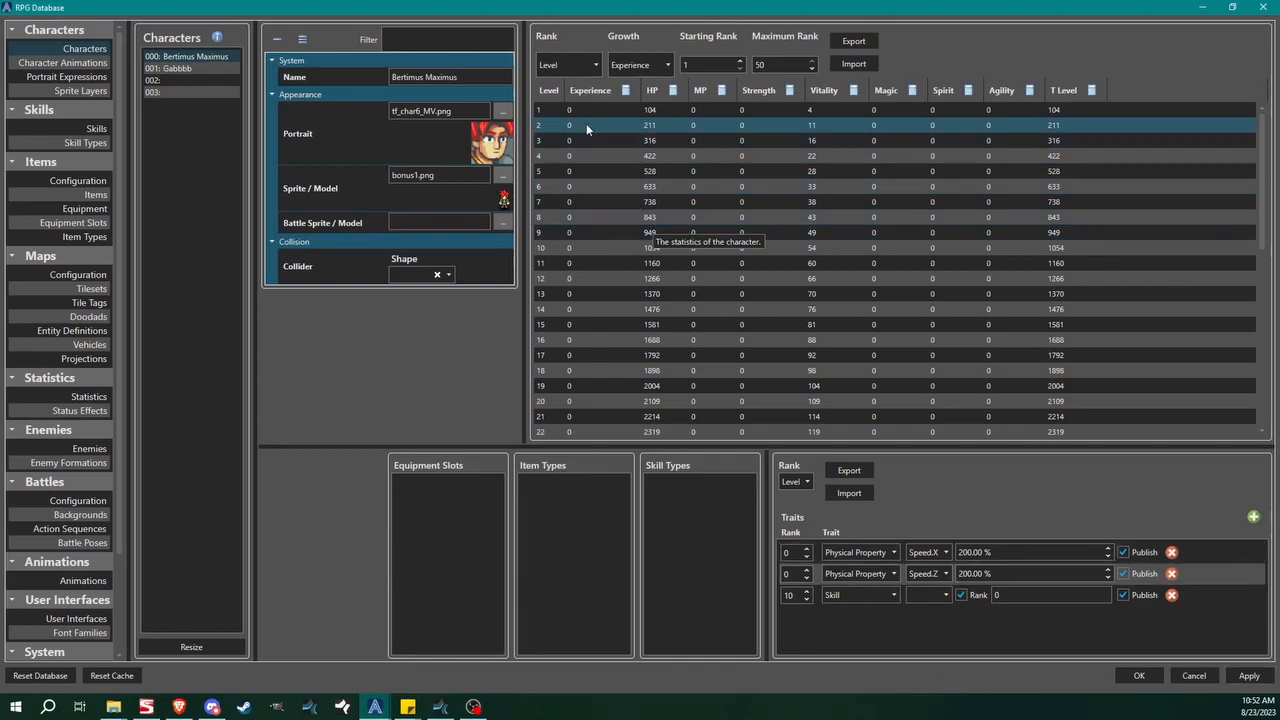
Step: Compare the level tables of characters 000 and 001, and revisit the Statistics and Characters pages
scroll(580, 260, "down", 7)
left_click(228, 70)
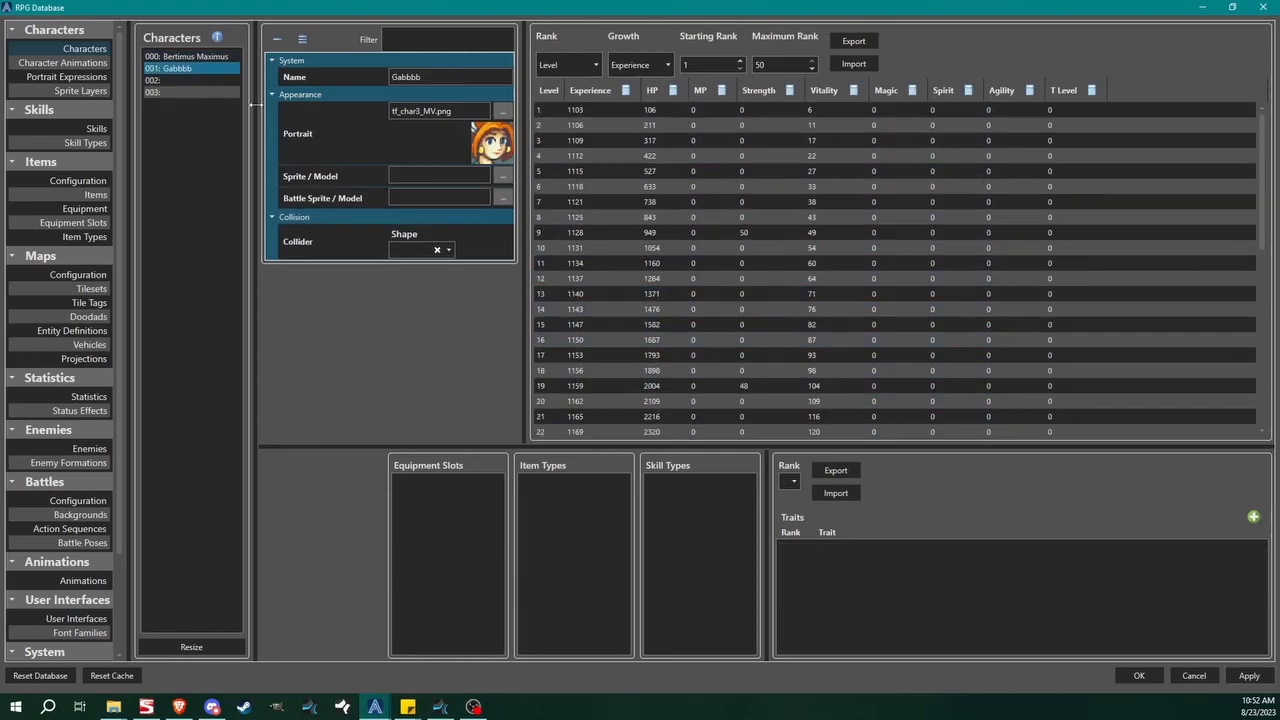
scroll(634, 266, "down", 2)
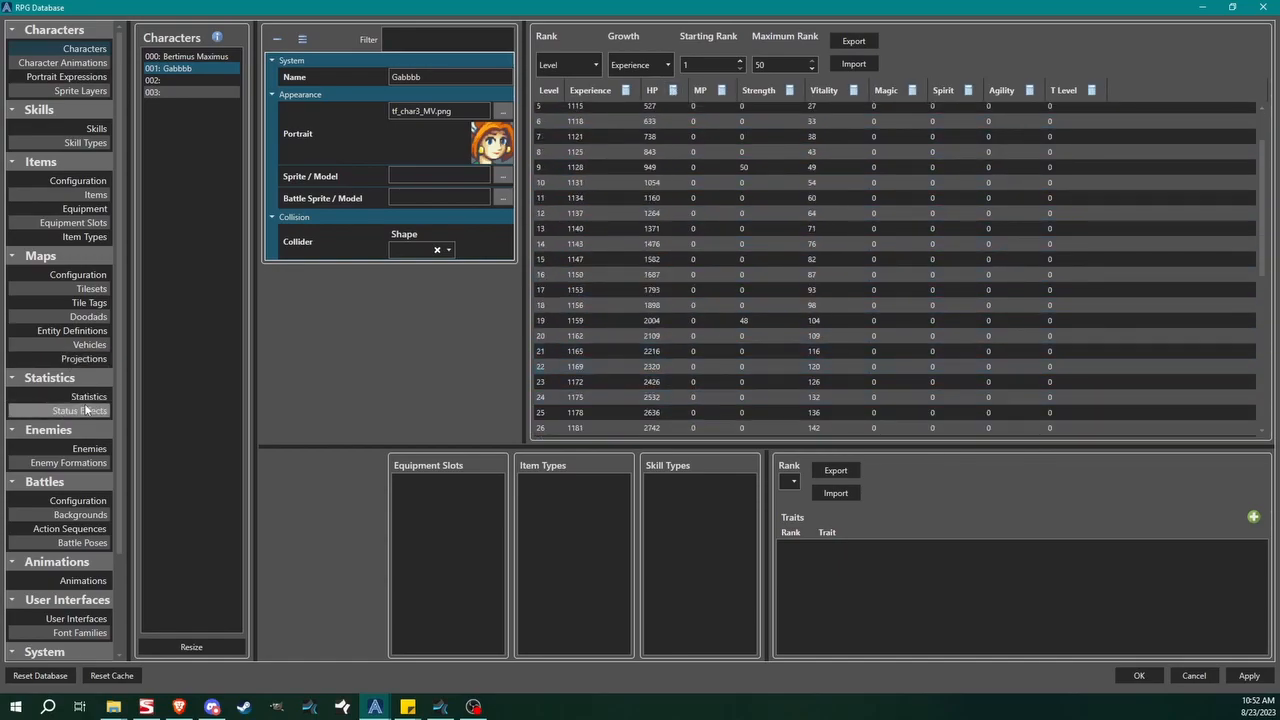
left_click(78, 397)
left_click(60, 49)
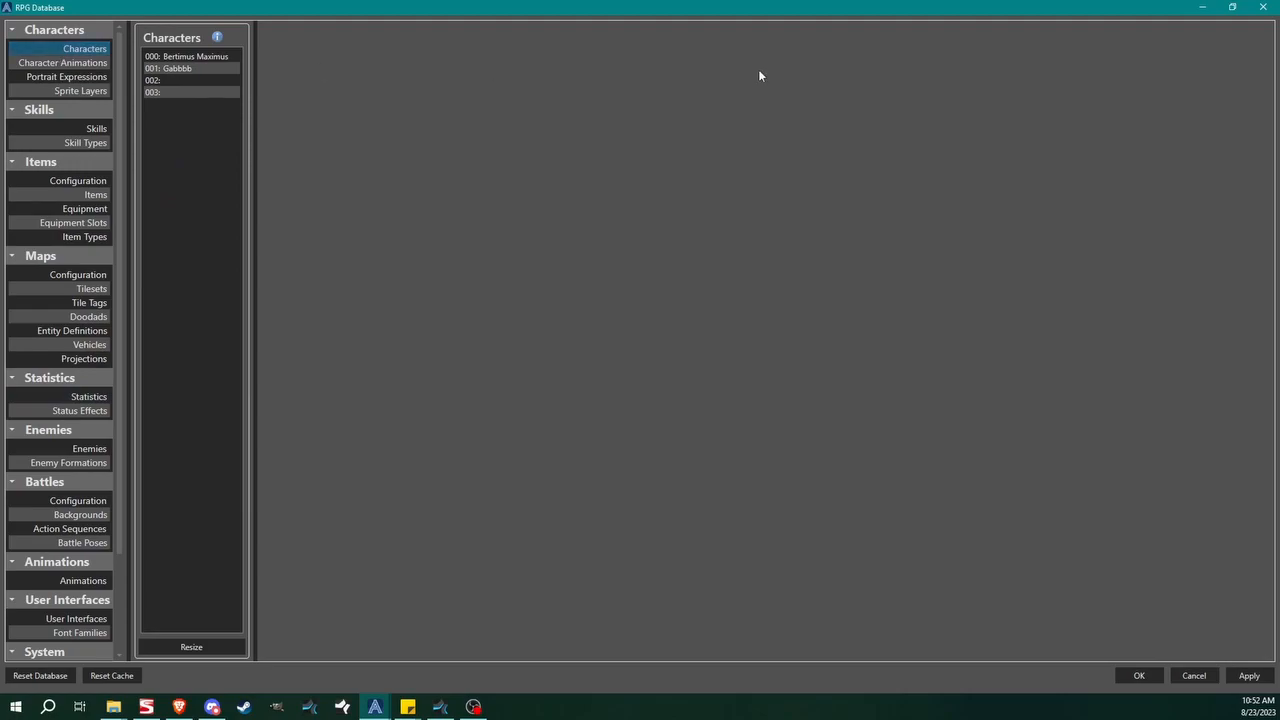
Step: Select character 001 and reapply its HP formula vit+(lvl*100) to the levels
left_click(175, 68)
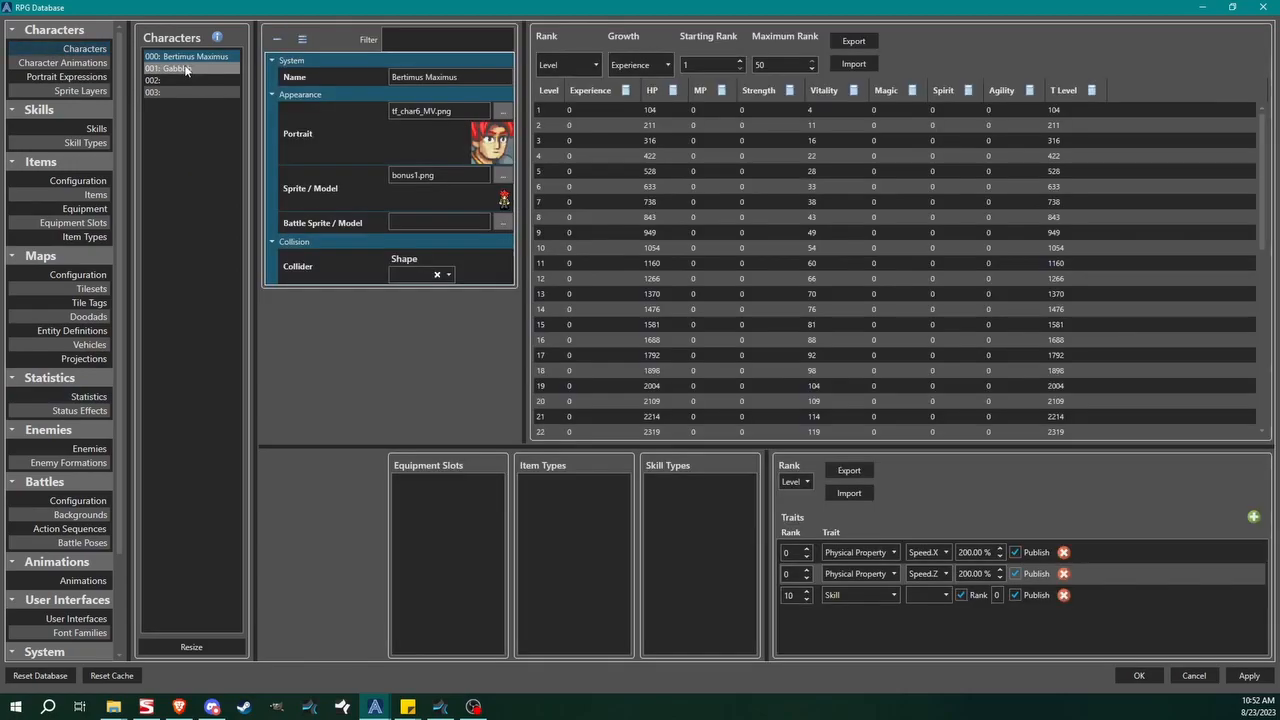
left_click(672, 90)
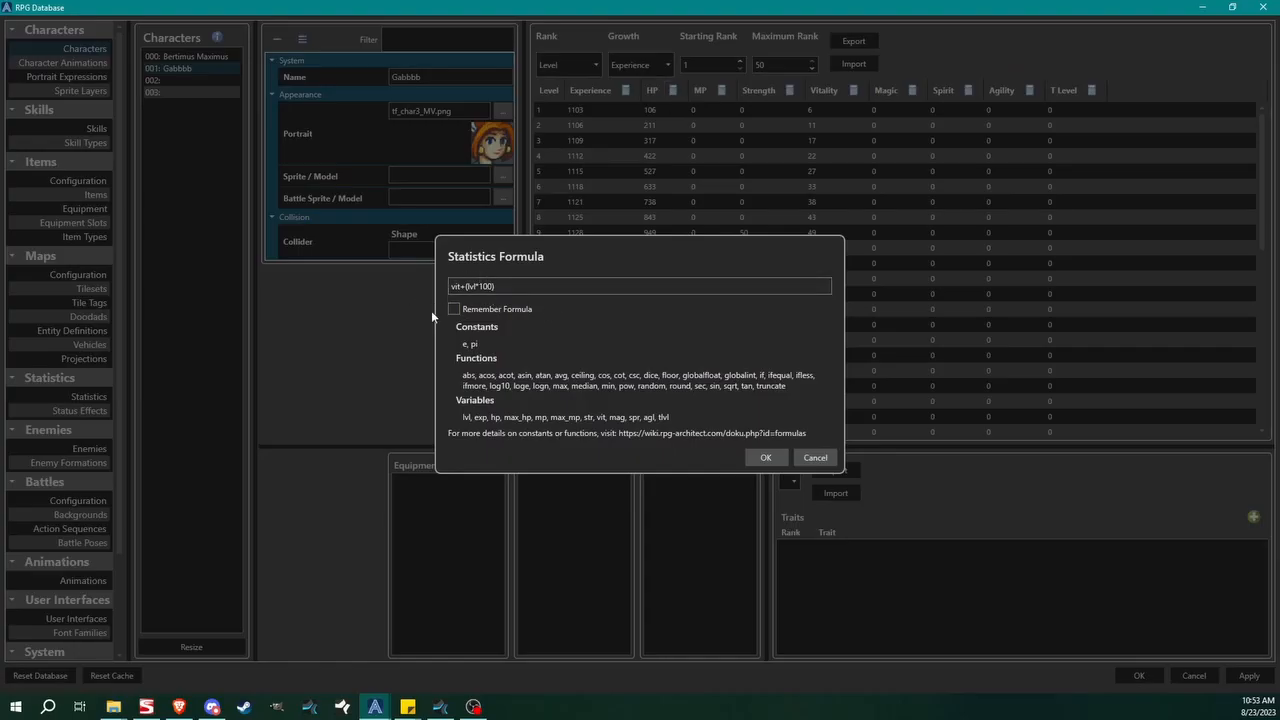
left_click(766, 457)
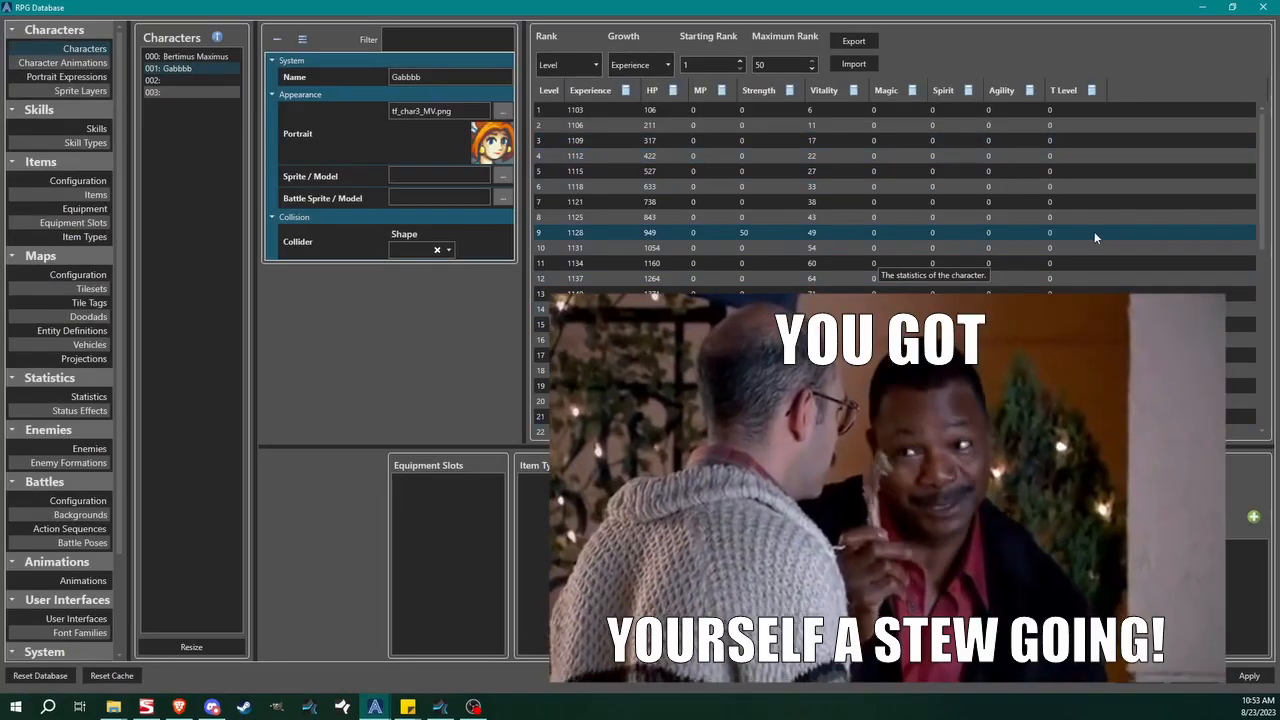